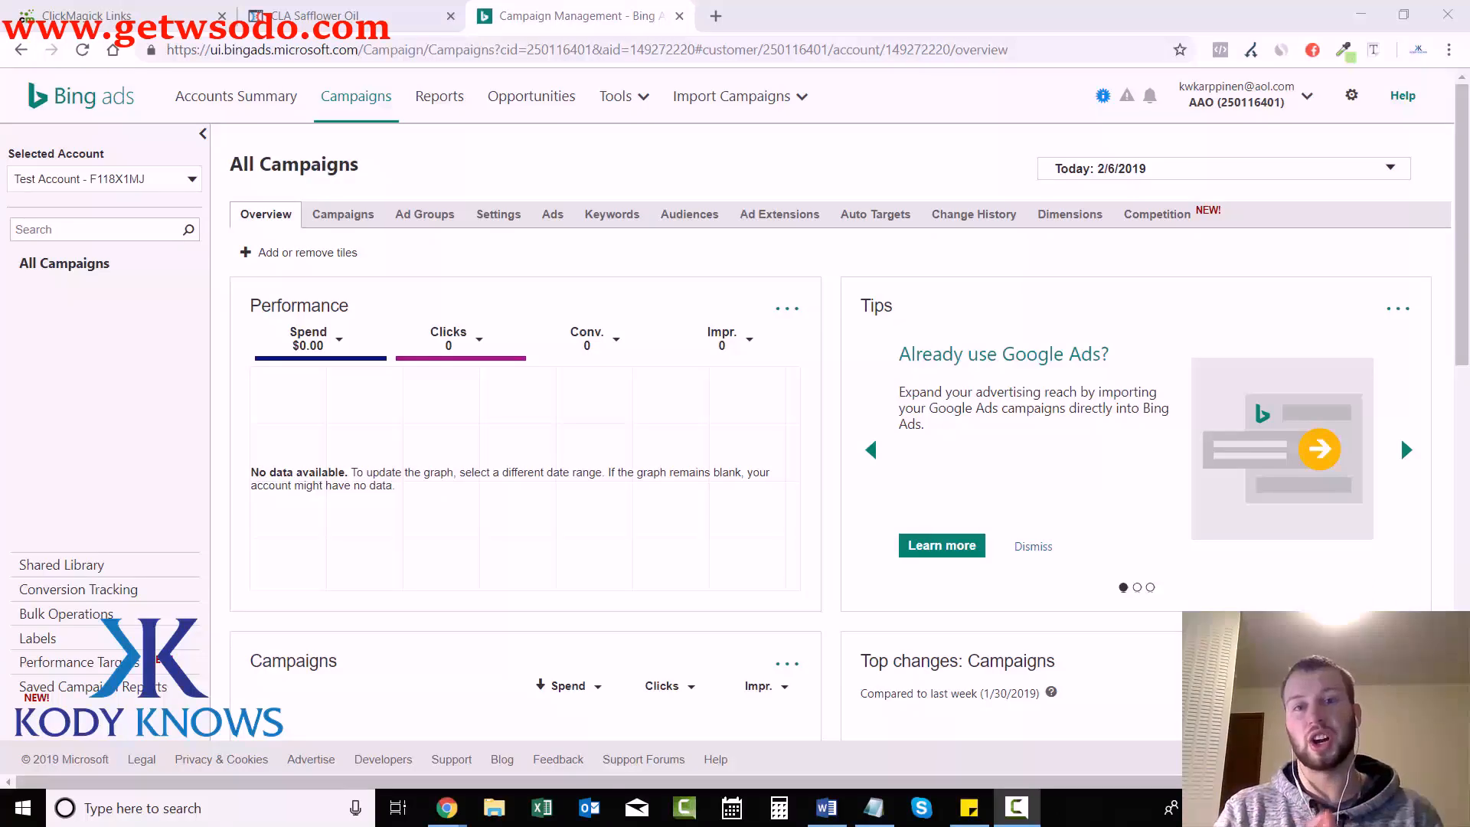
Step: Start creating a new campaign from the account's campaign list and view the available campaign goals
click(348, 214)
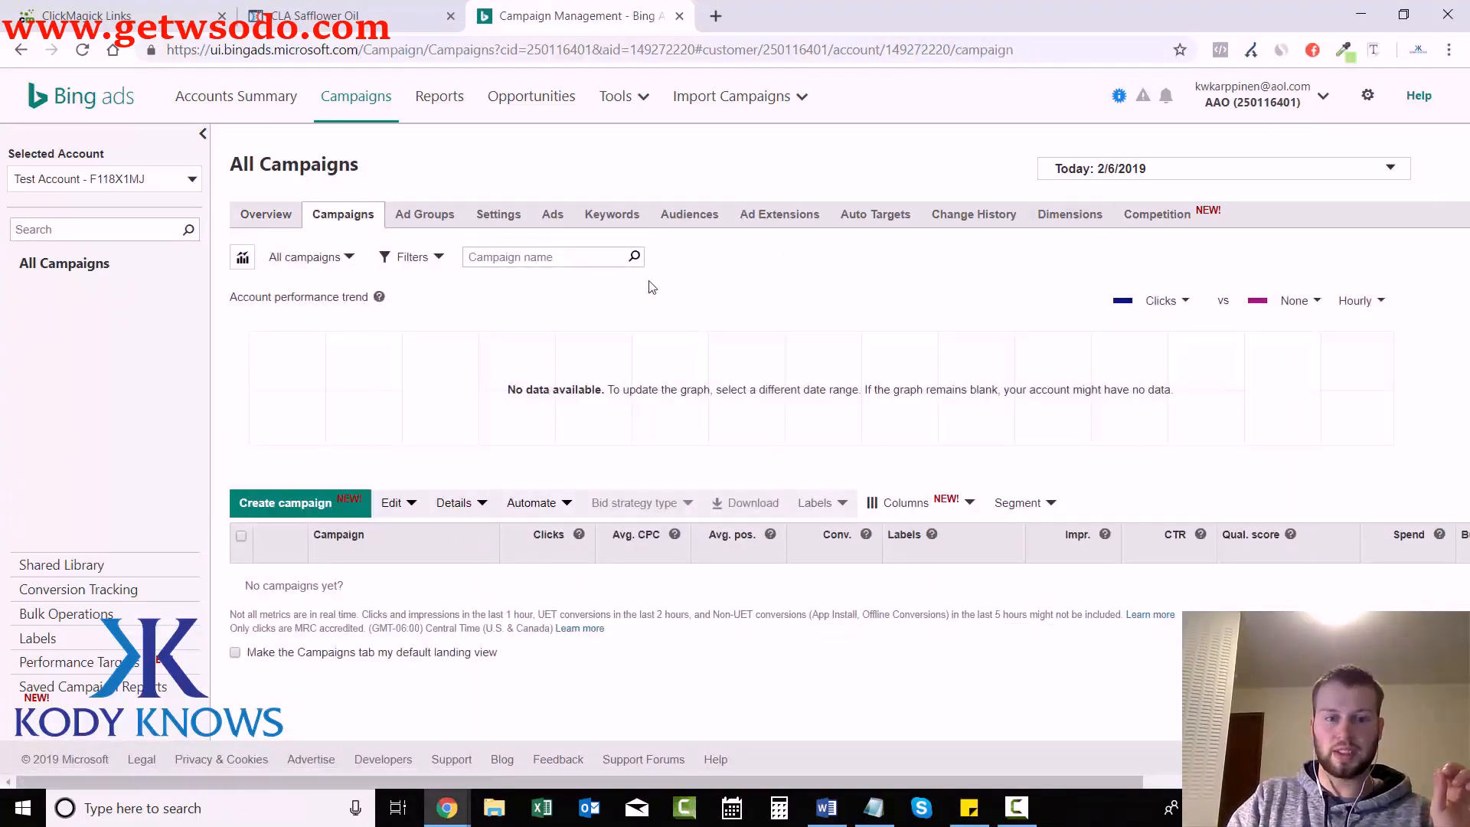
click(284, 505)
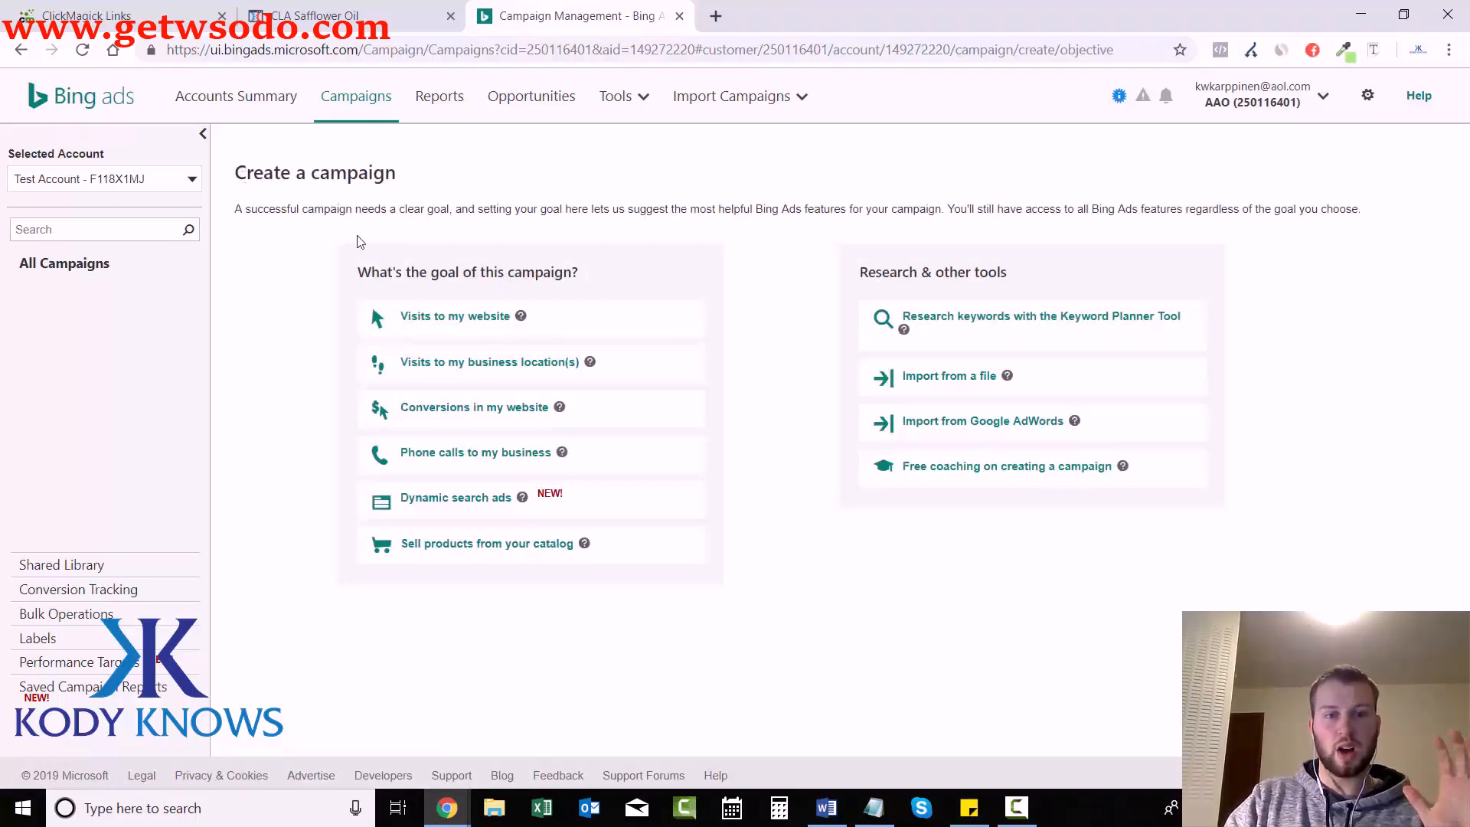
drag(364, 277, 564, 274)
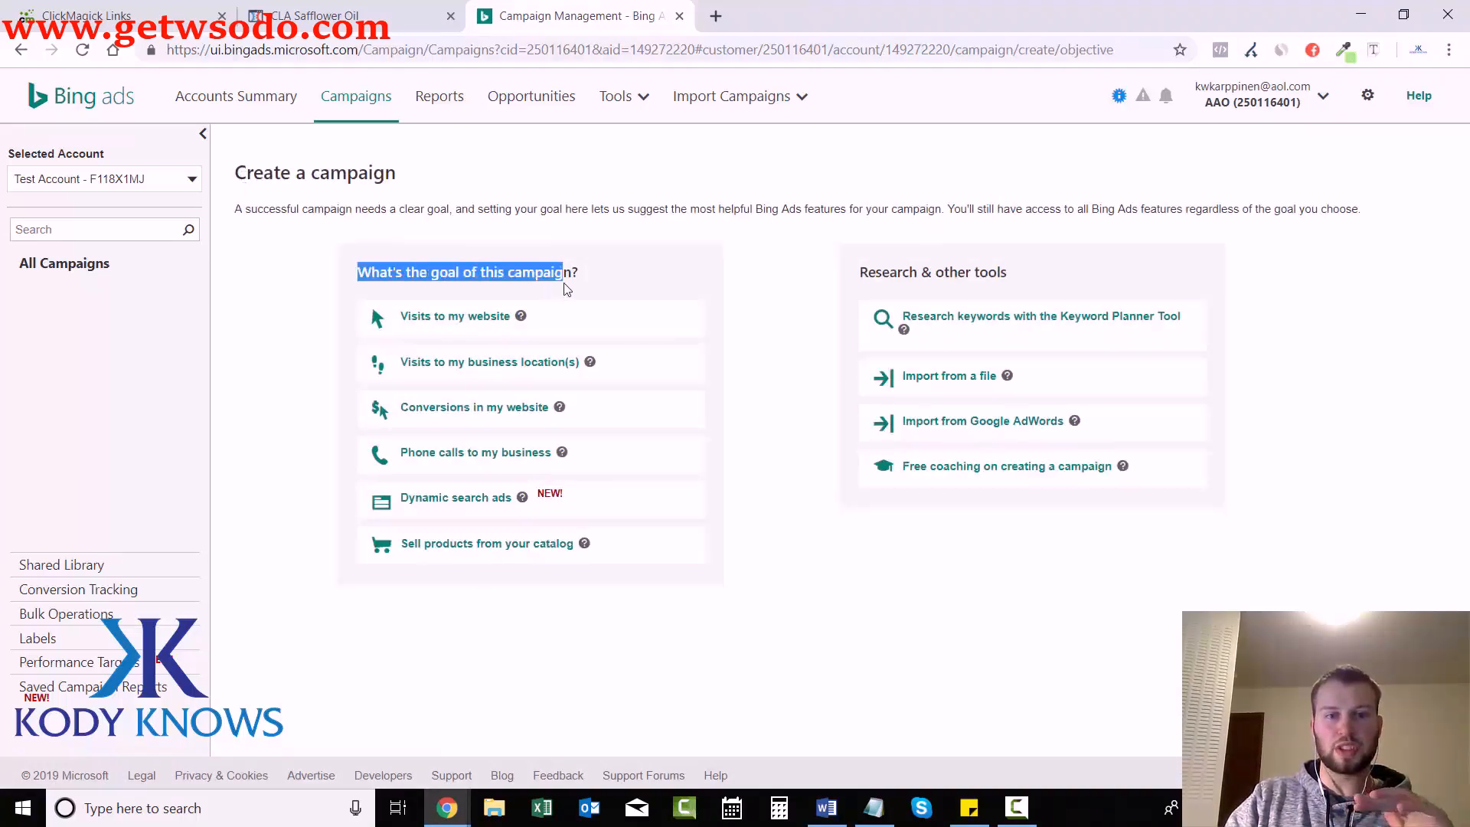
click(593, 281)
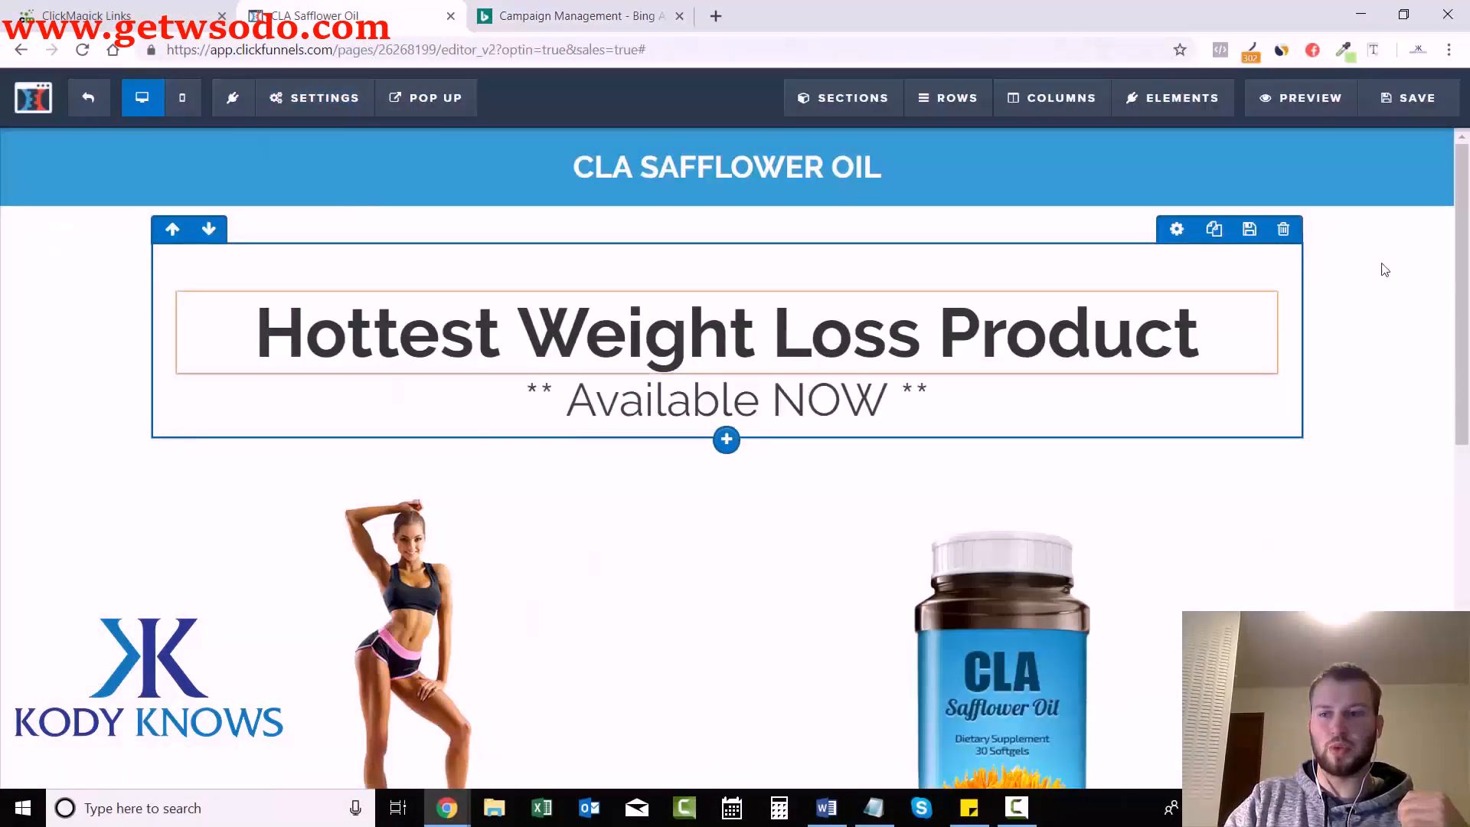
Step: Copy the website URL from the action of the "Click Here to Claim Your FREE Bottle" button on the CLA Safflower Oil page
drag(1462, 263, 1467, 479)
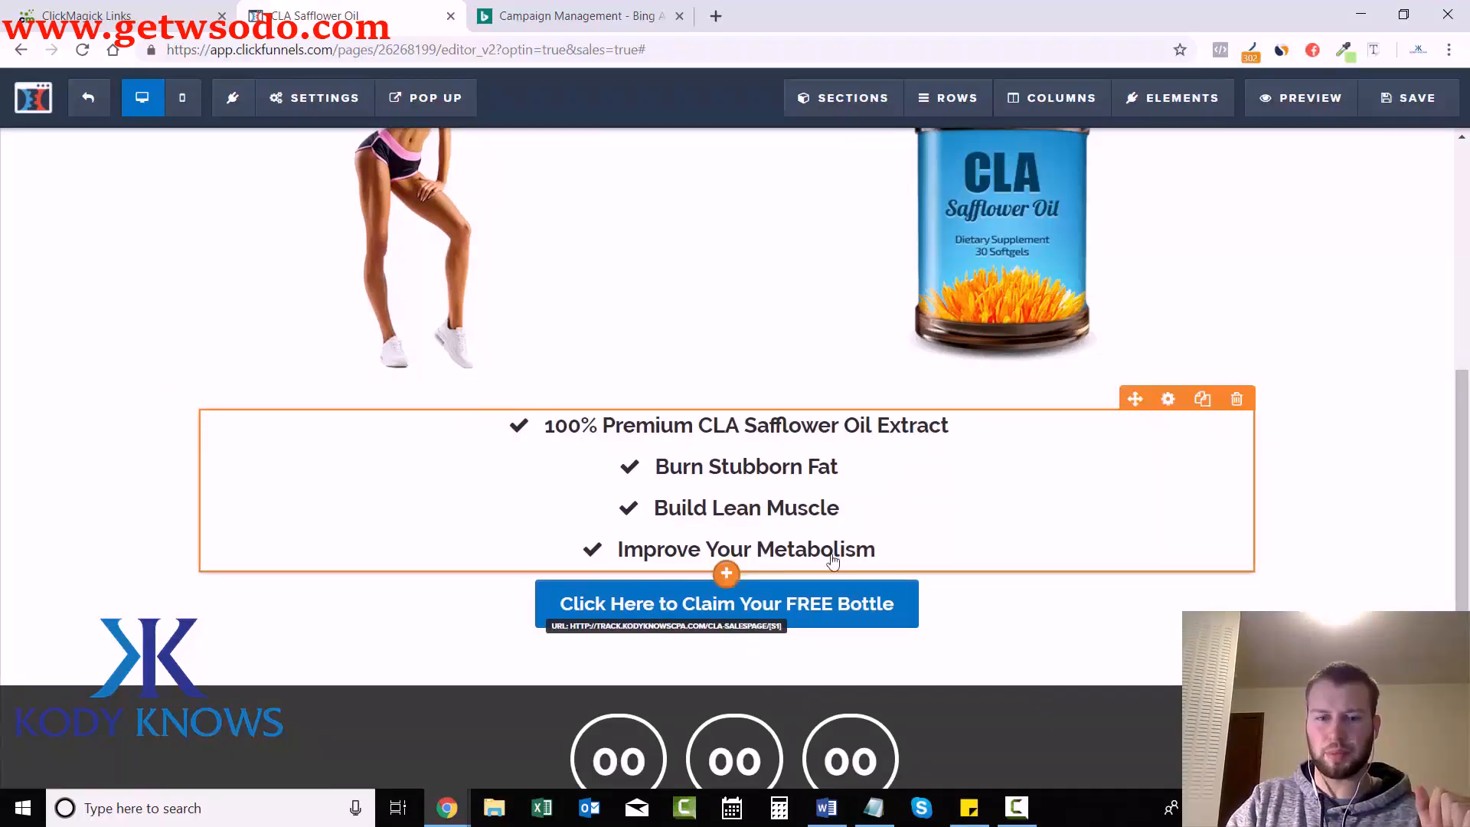
click(838, 608)
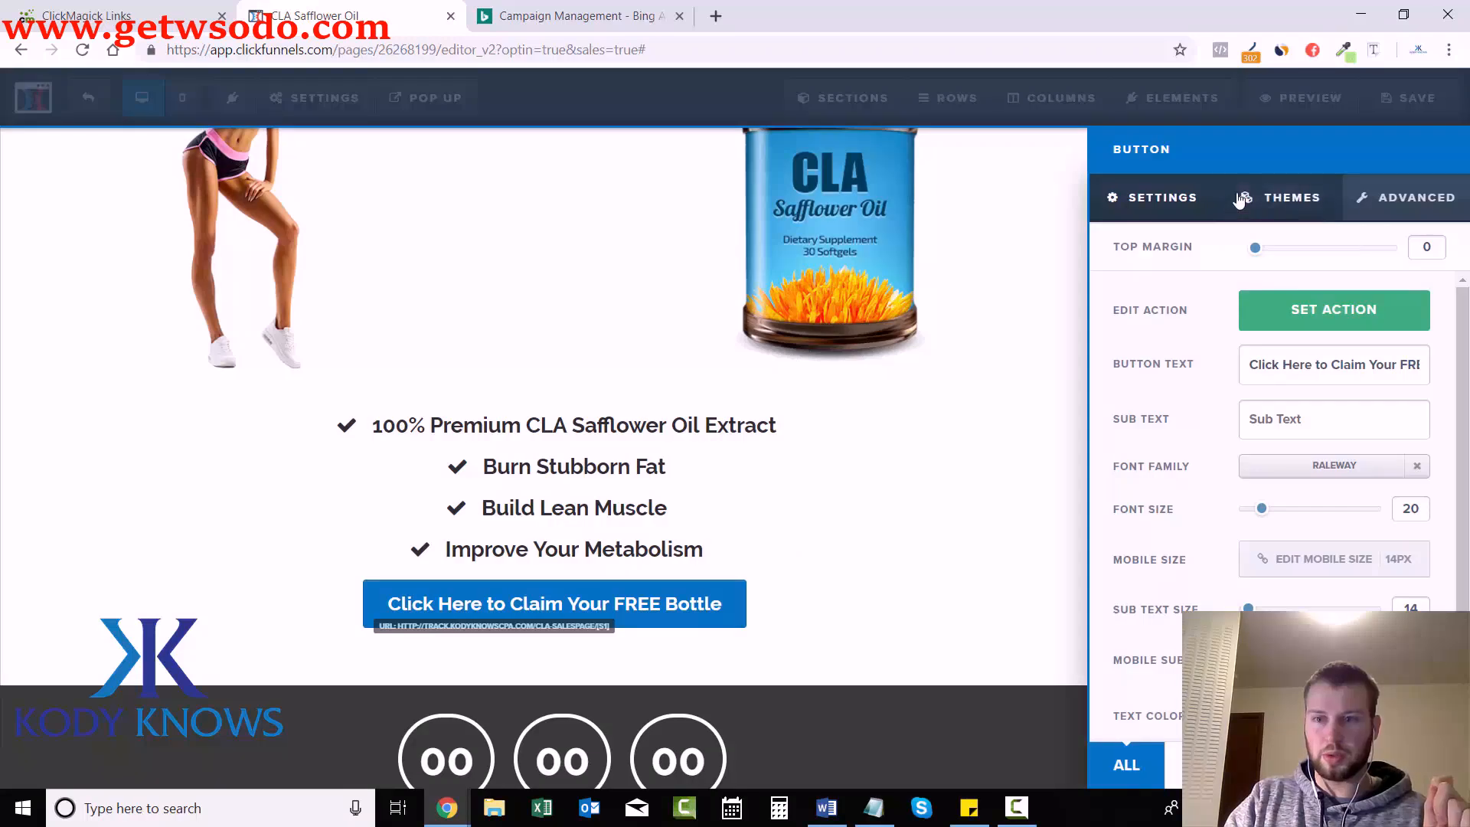
click(1345, 301)
double_click(1301, 391)
key(ctrl+a)
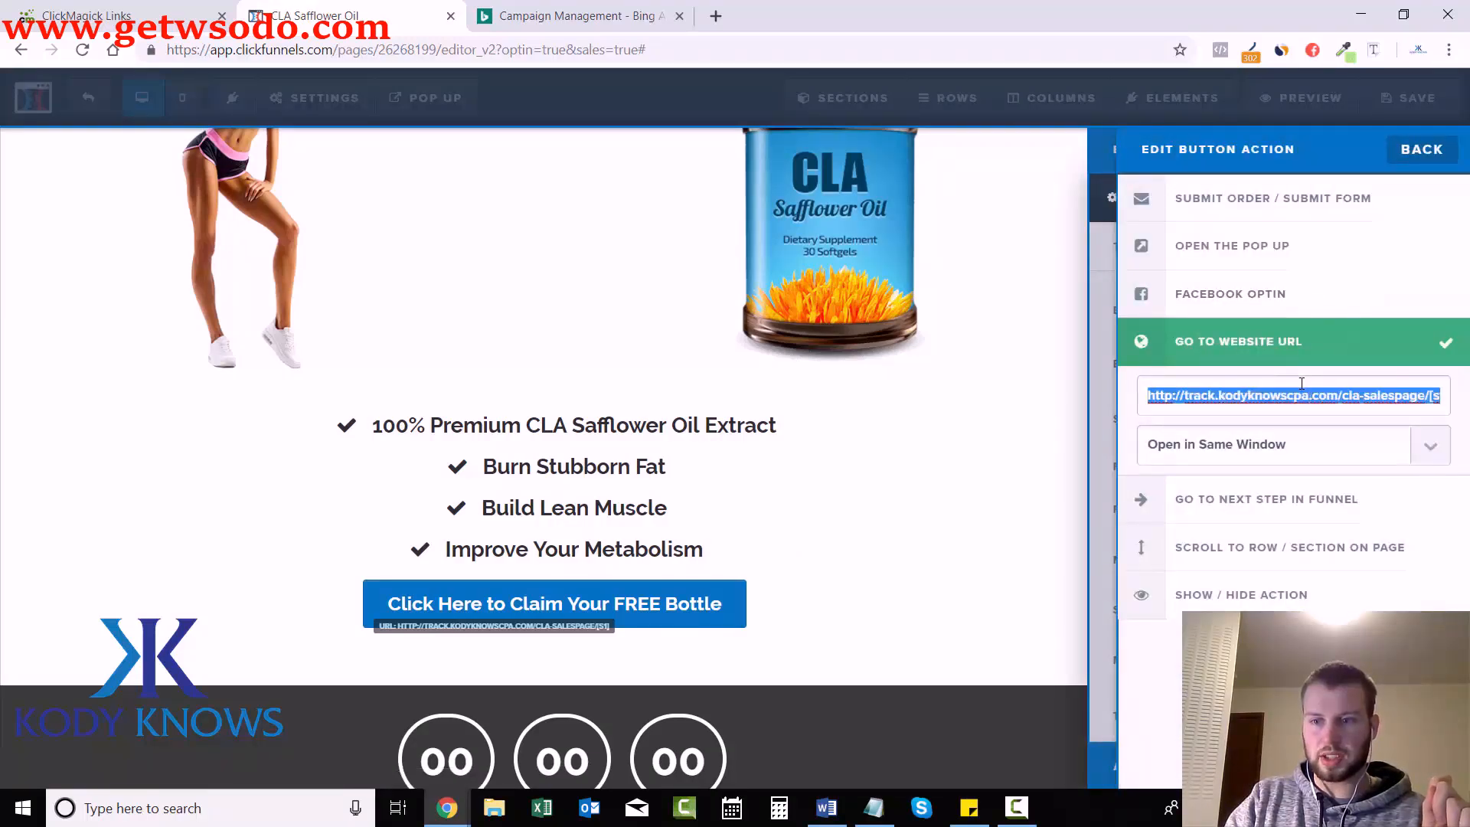
right_click(1301, 387)
click(1232, 450)
click(1017, 416)
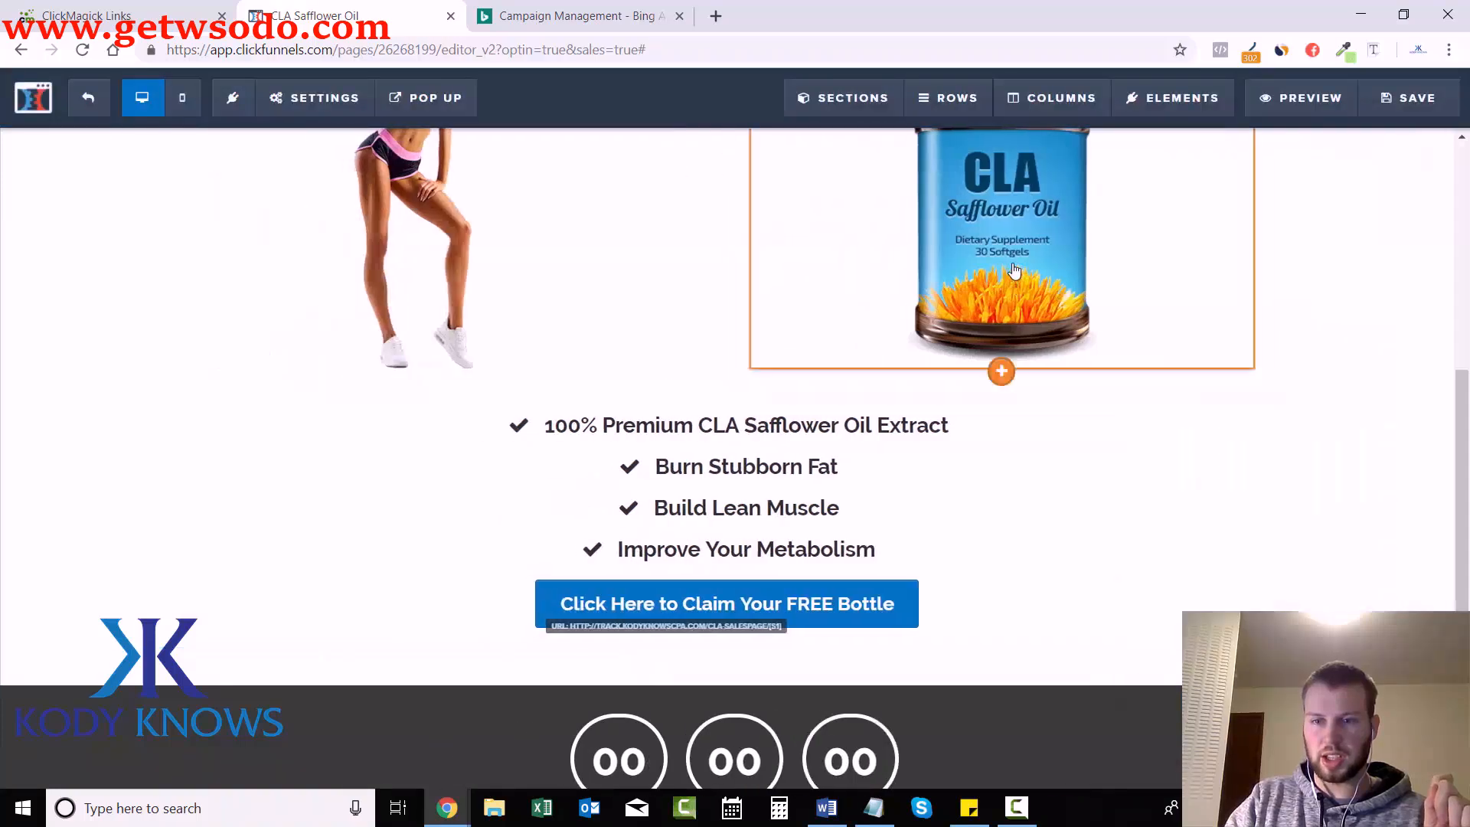
click(831, 245)
click(1286, 520)
text(#)
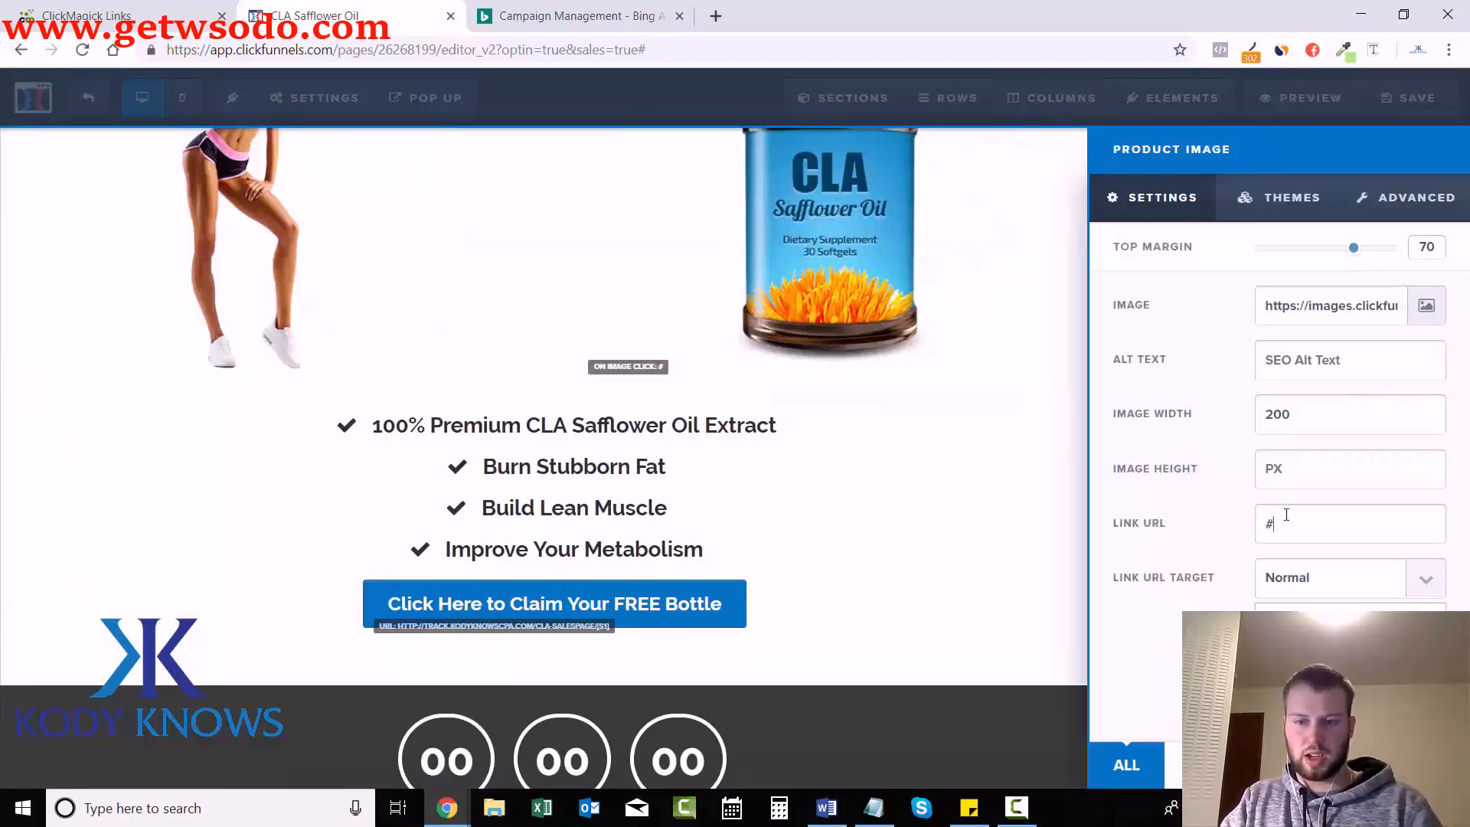
key(ctrl+a)
key(ctrl+v)
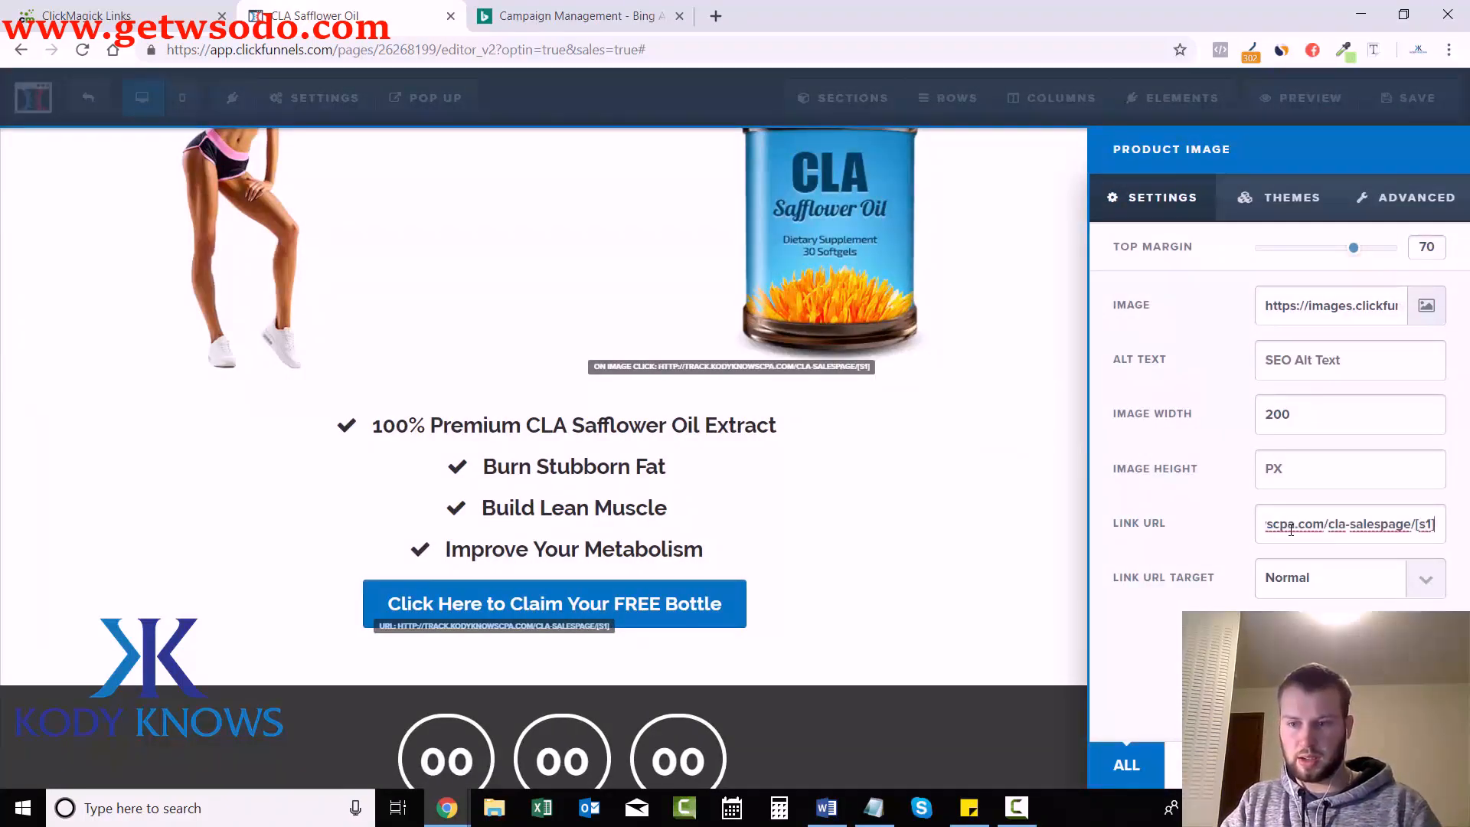
click(1030, 525)
click(1408, 98)
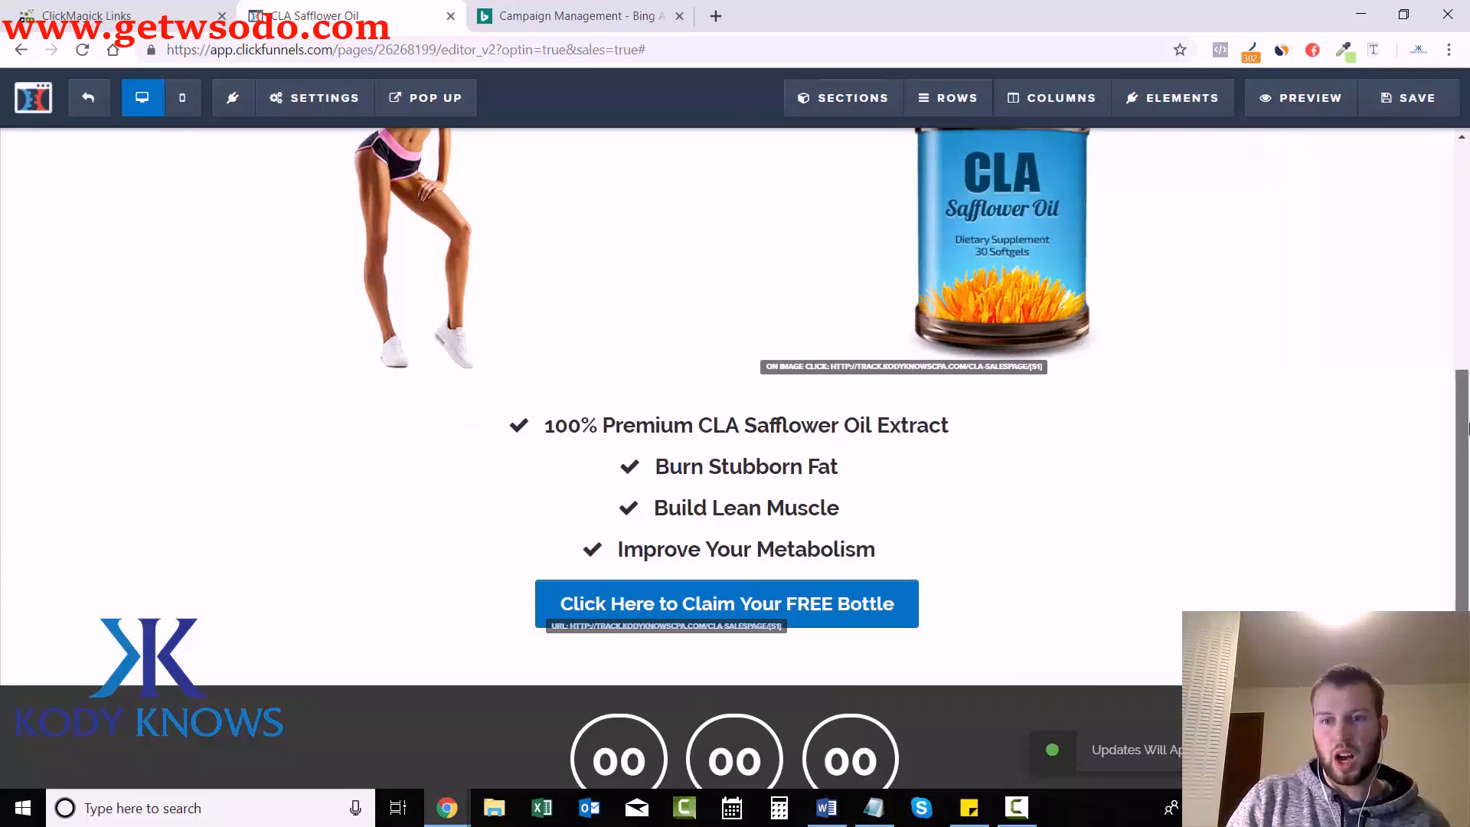
Step: Review the landing page from the claim button up to the headline, checking the links on the button and bottle image
scroll(1141, 367, up, 1)
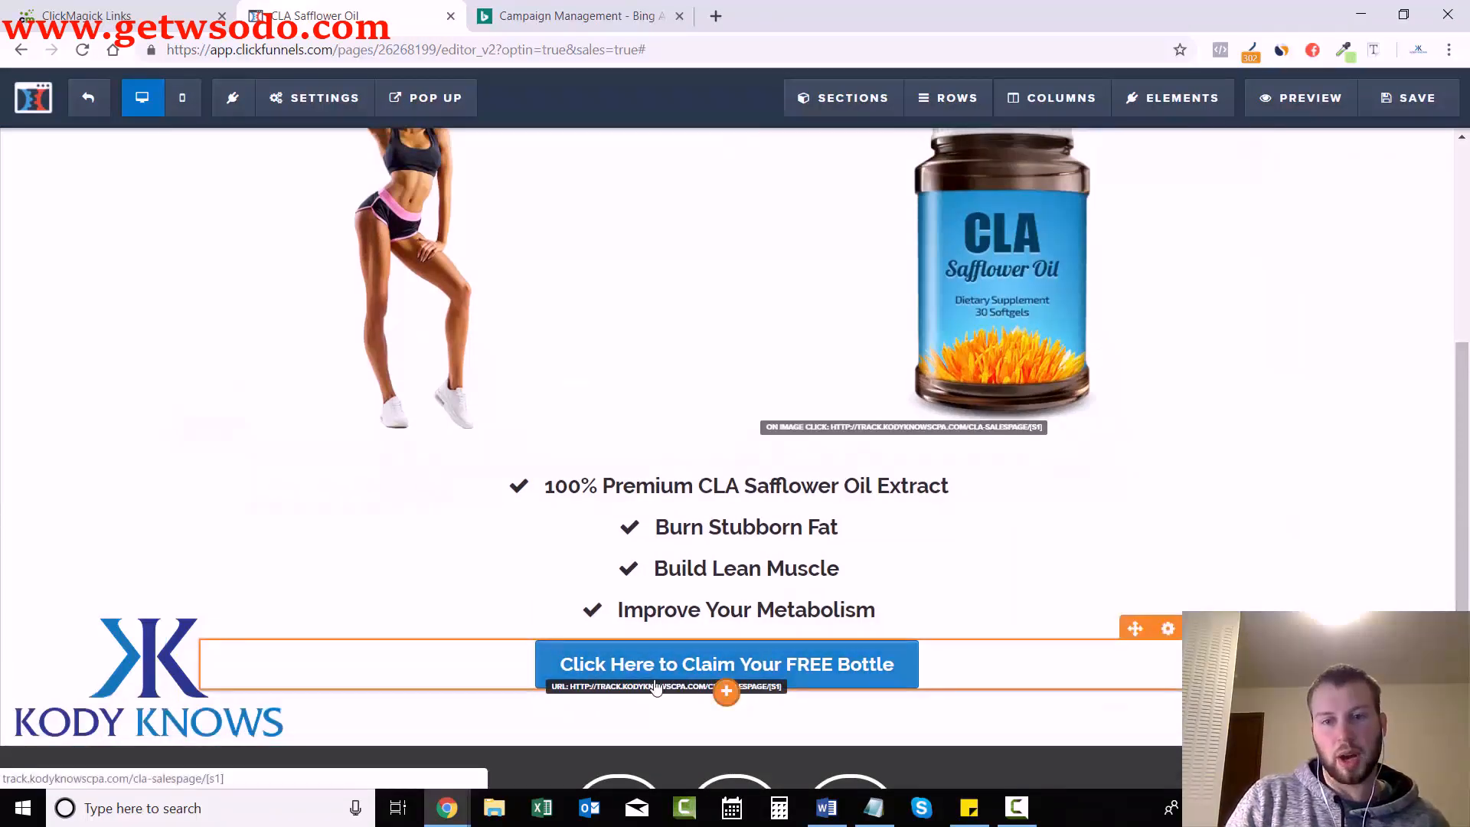
drag(1468, 465, 1469, 374)
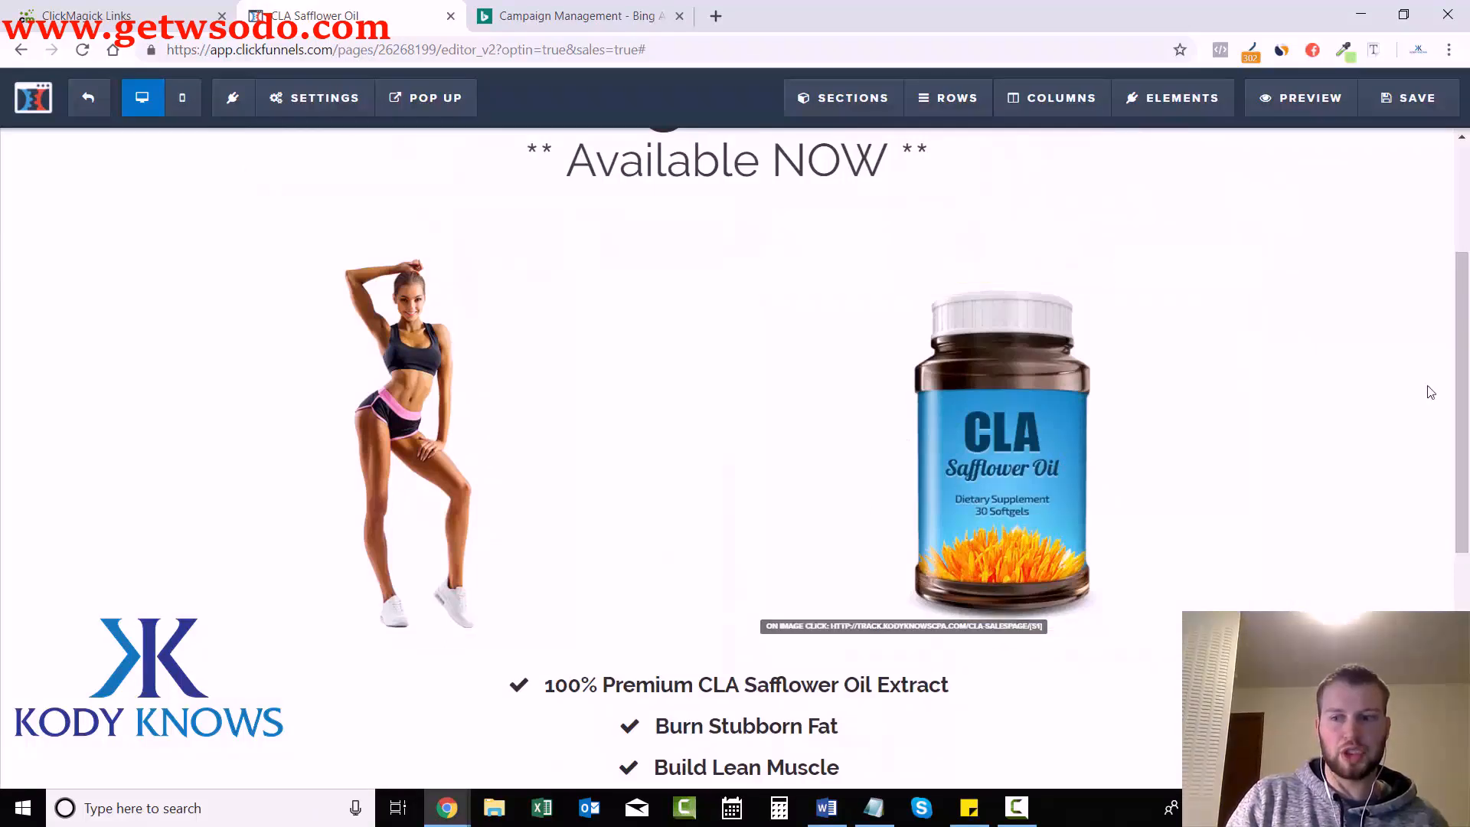
scroll(1442, 428, down, 1)
scroll(1452, 475, up, 1)
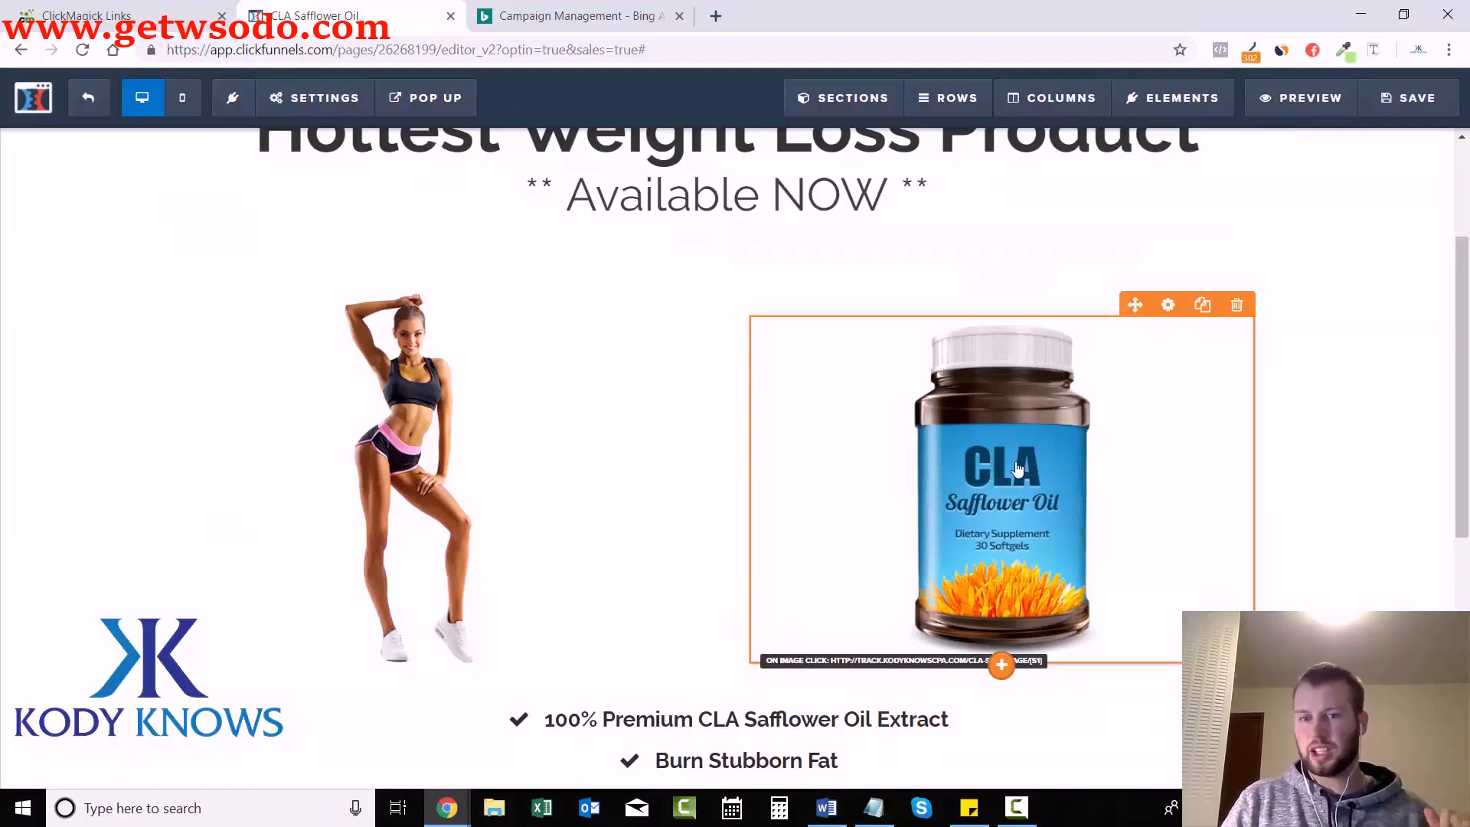
click(509, 17)
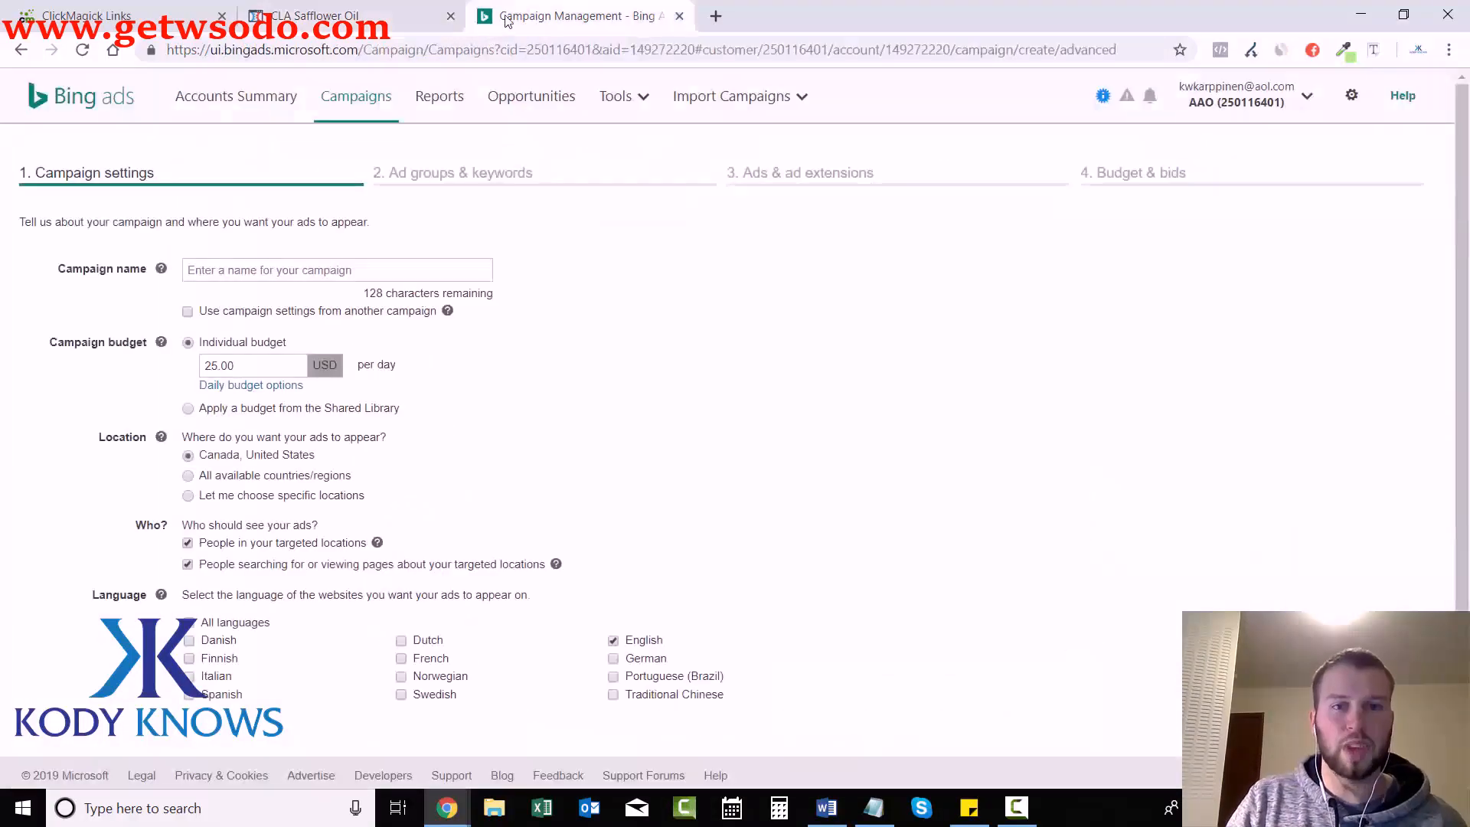
click(384, 14)
scroll(990, 685, down, 1)
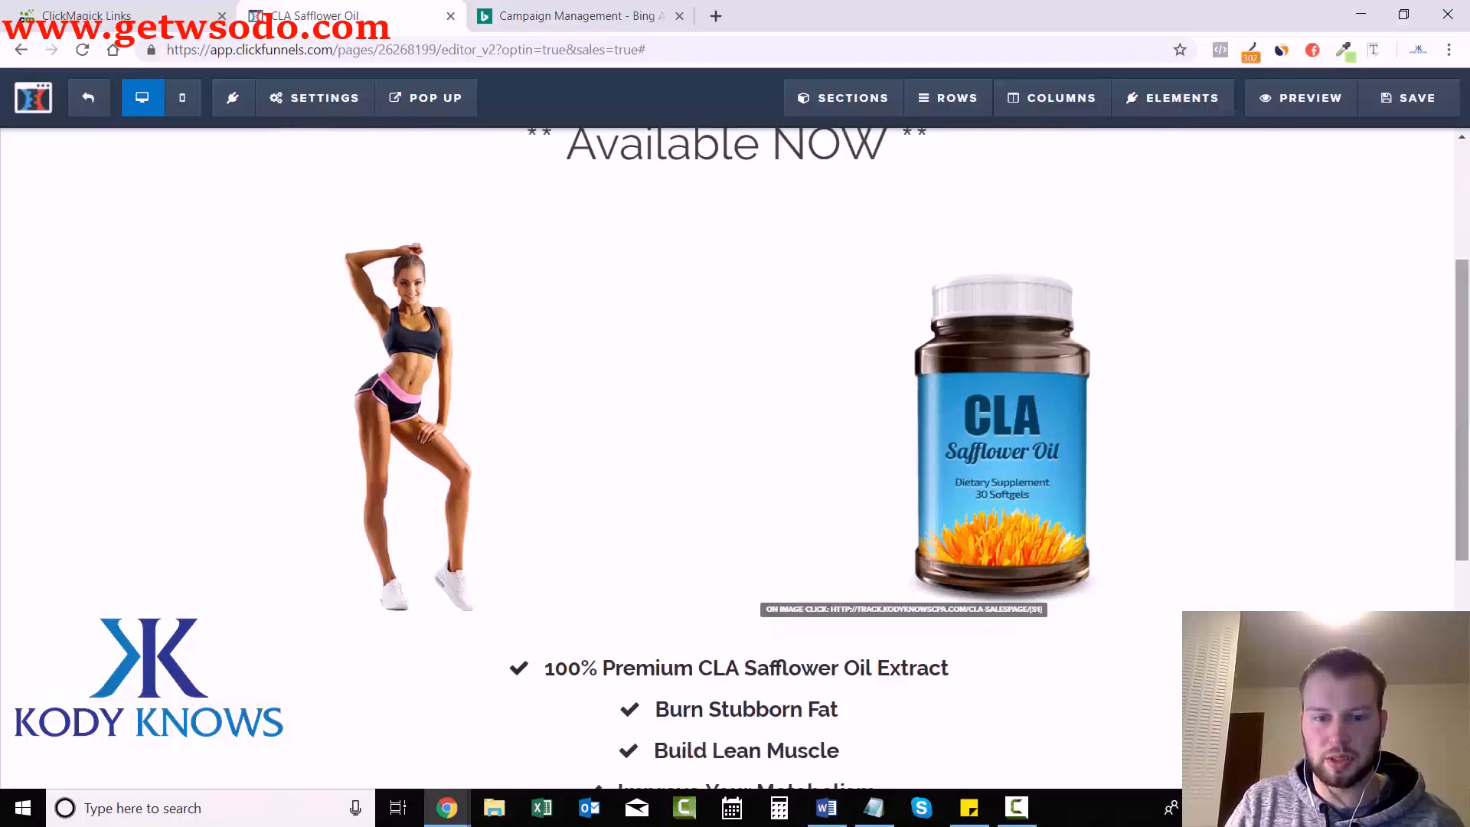
scroll(991, 686, up, 3)
Step: Switch to the Bing Ads campaign settings and name the campaign "CLA Safflower Oil"
click(517, 9)
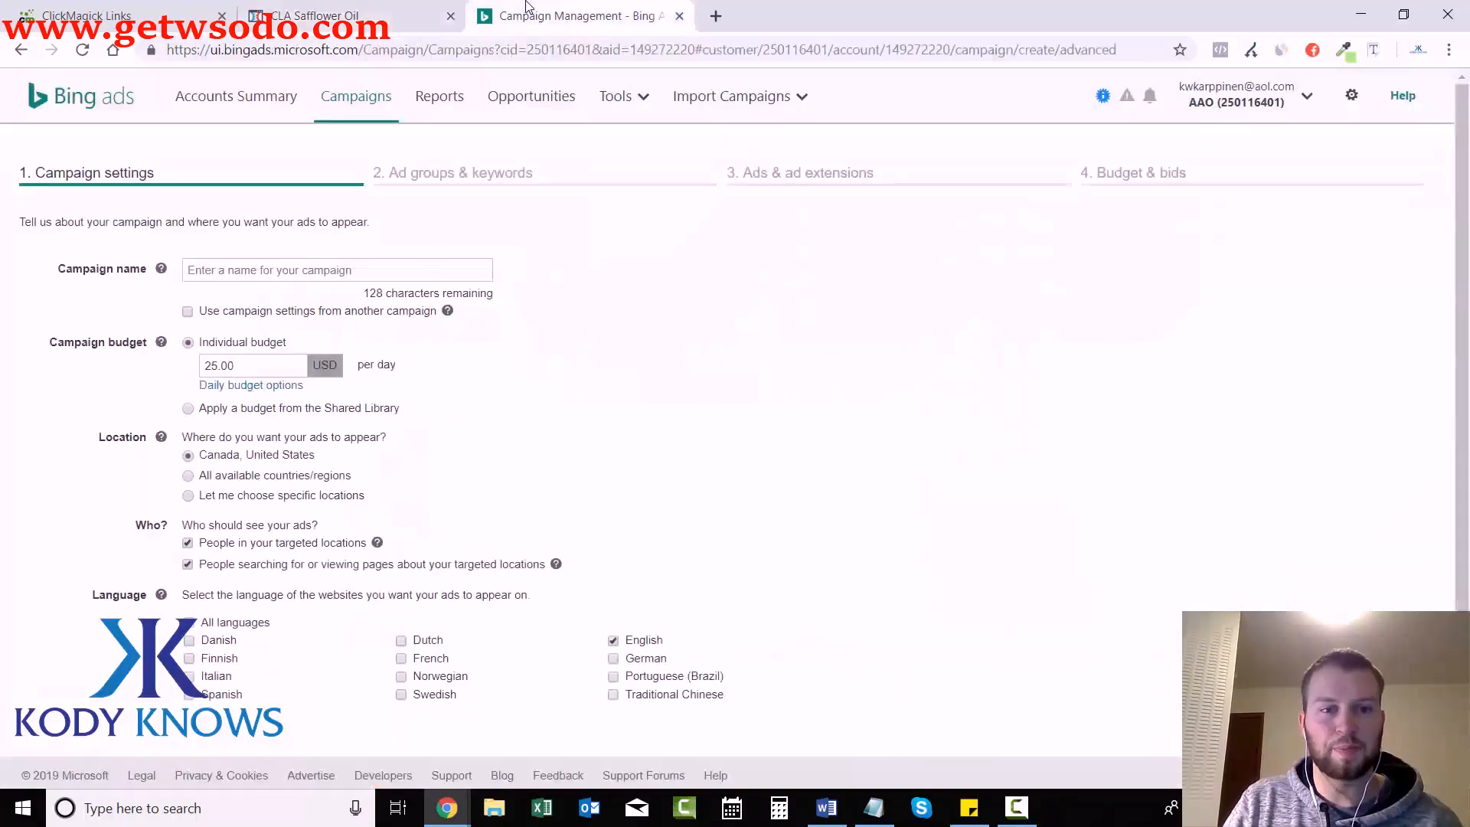
click(343, 268)
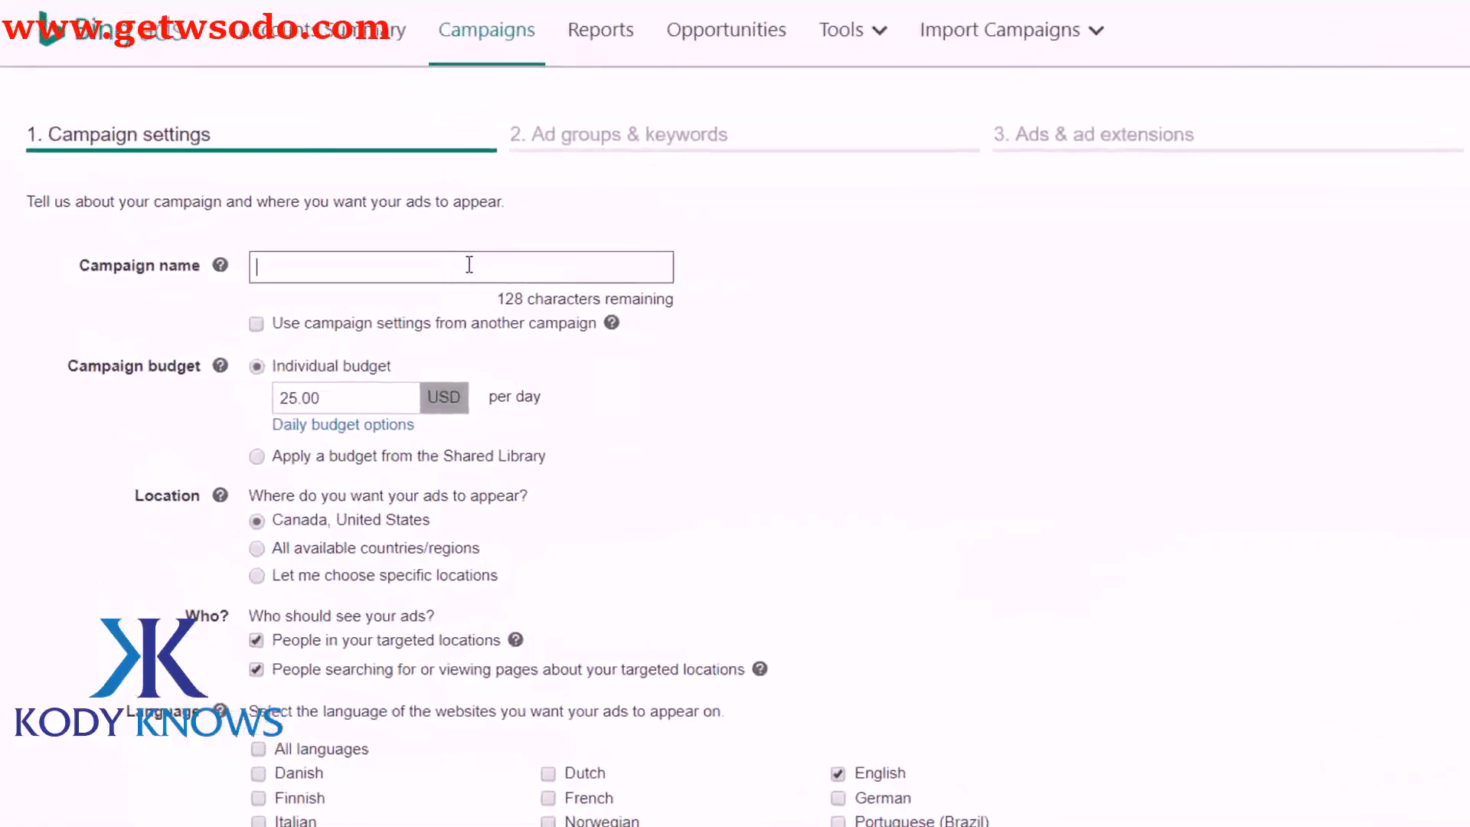
text(CLA Safflower Oil)
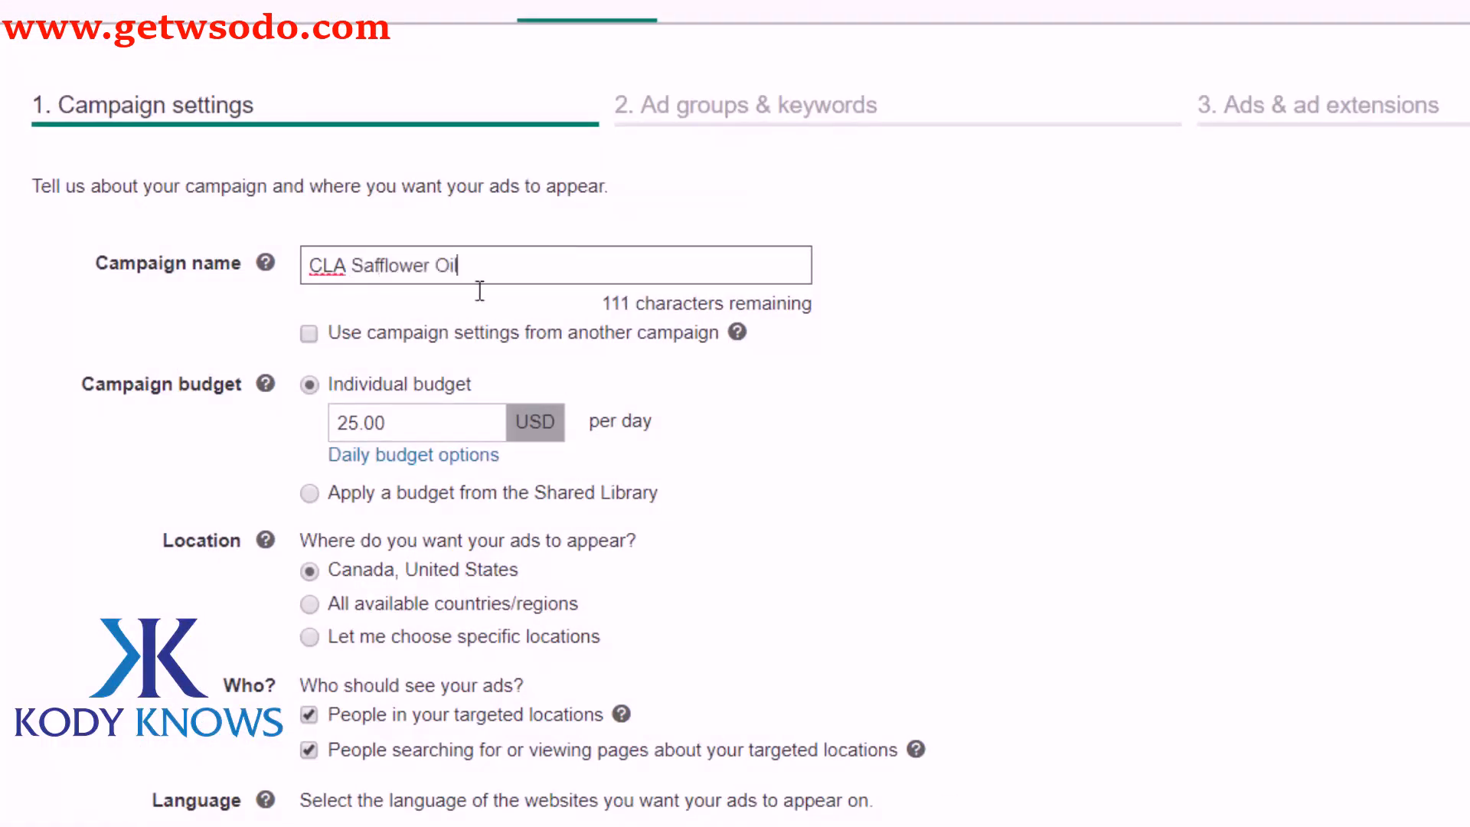
click(1216, 468)
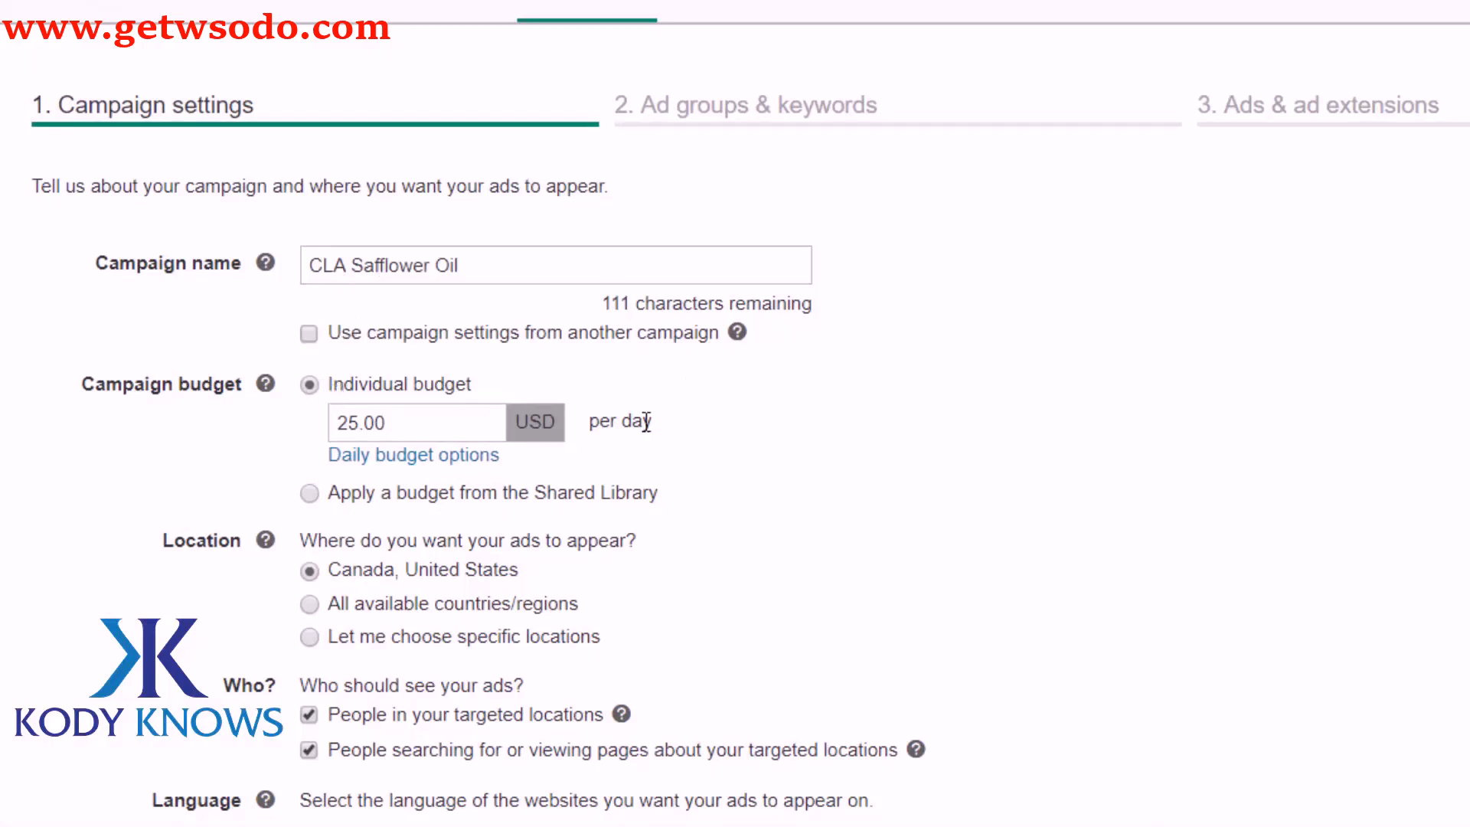
Step: Set the campaign's individual budget to 60.00 USD per day
scroll(1077, 527, down, 1)
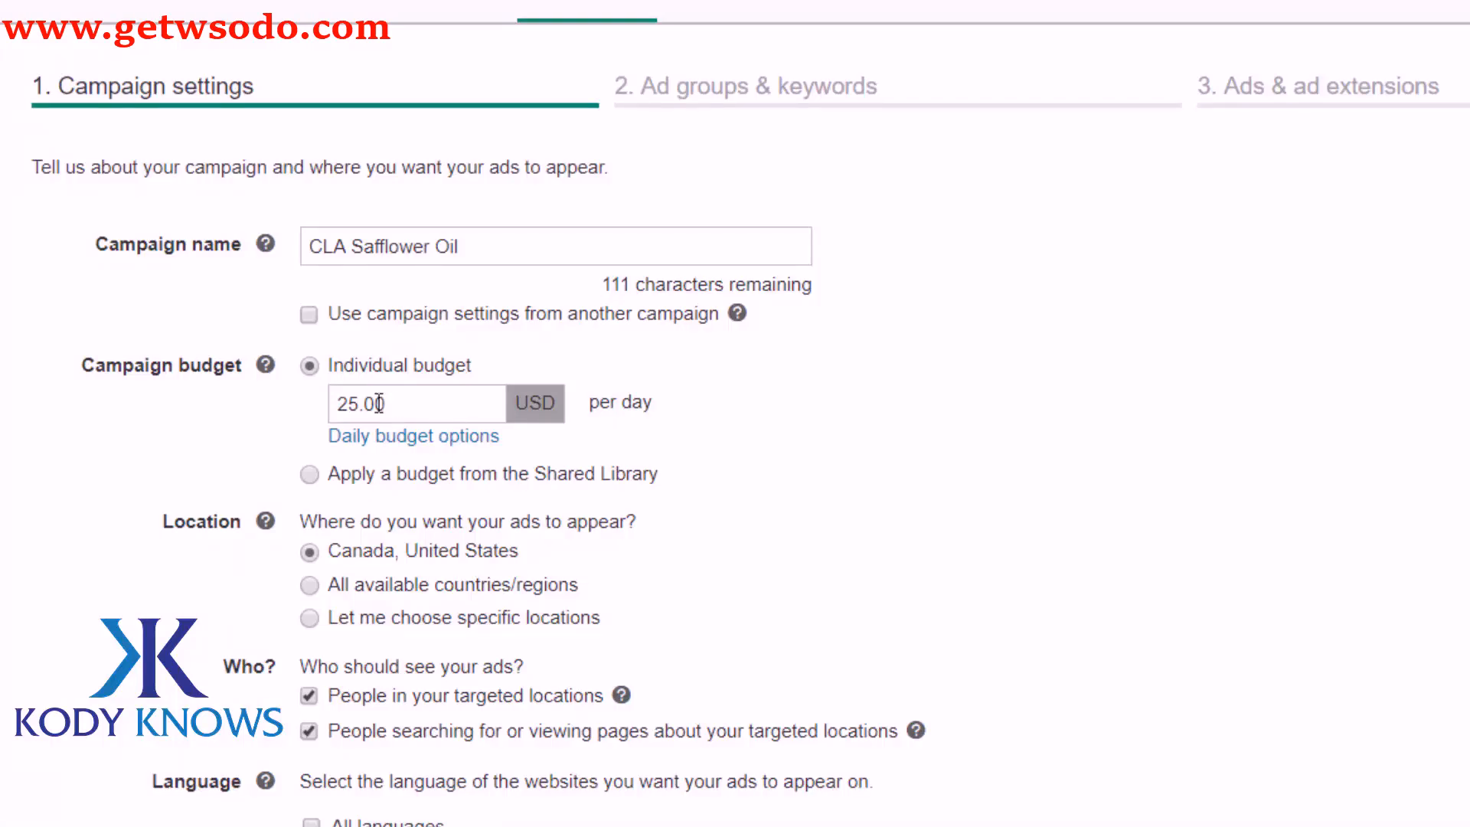
drag(364, 403, 332, 404)
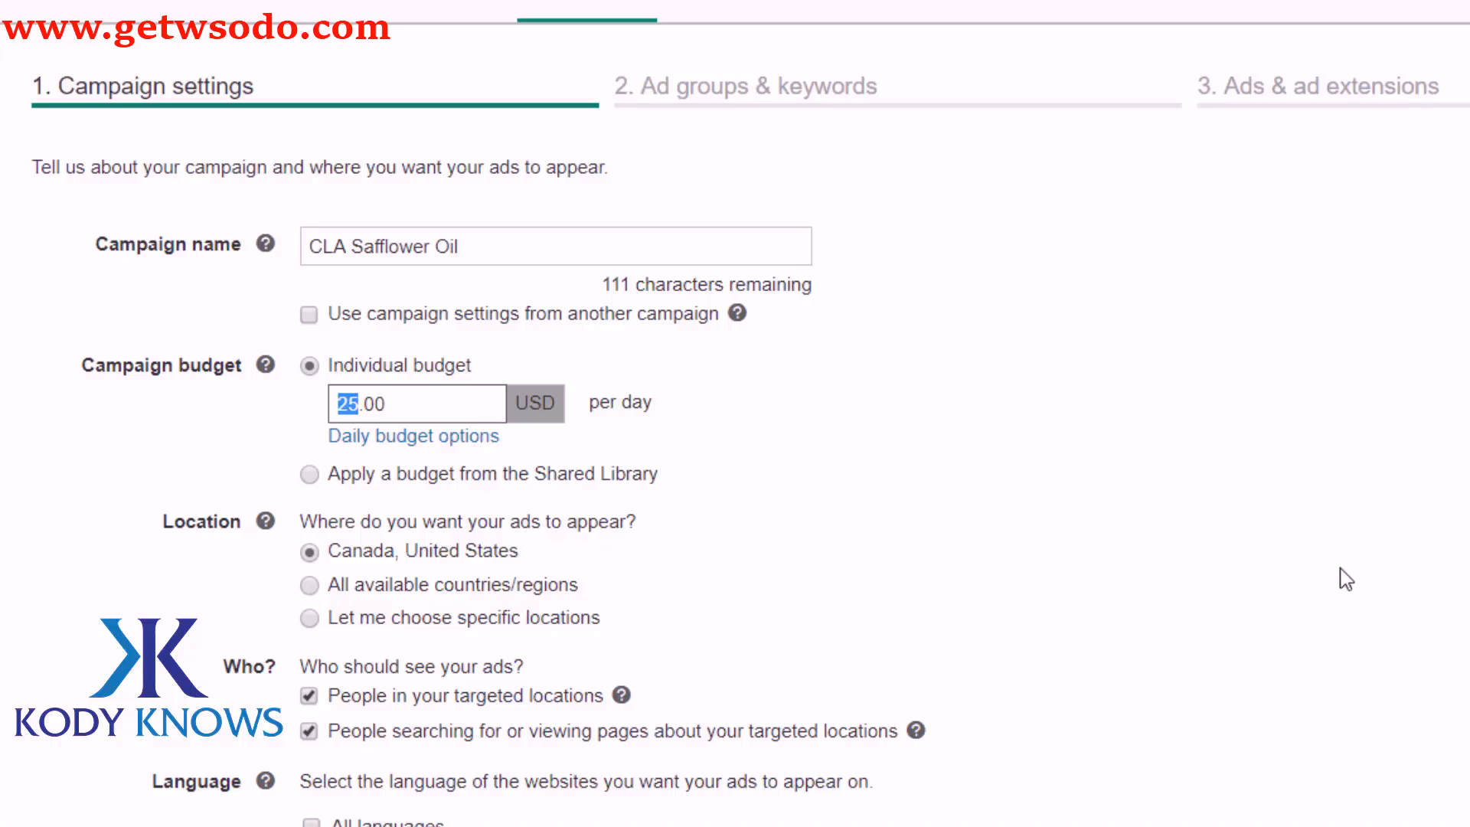
text(60)
click(1370, 574)
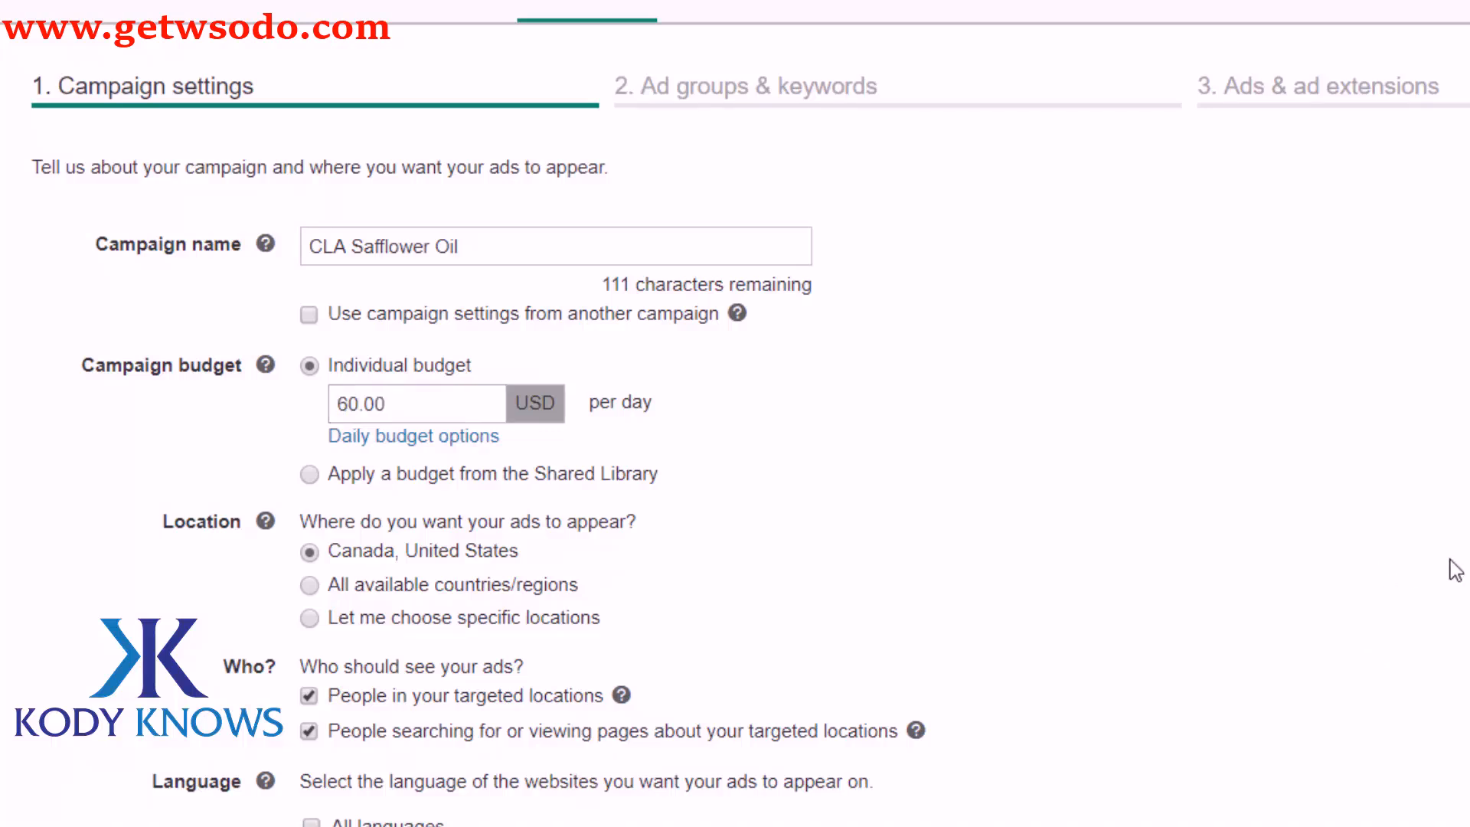
Step: Open the CLA Safflower Oil offer on MaxBounty in a separate page and expand its full list of allowed countries
scroll(735, 440, down, 1)
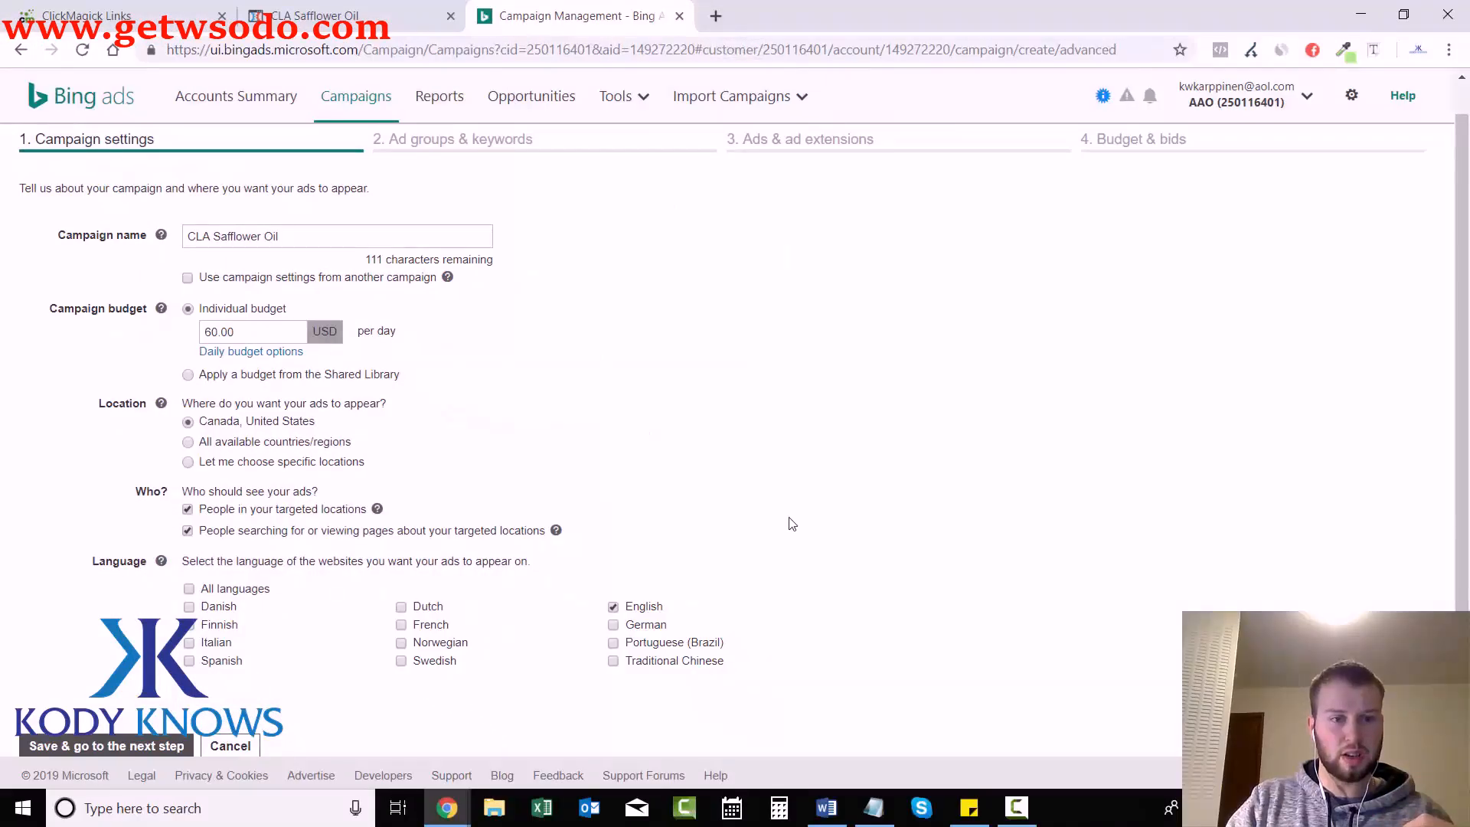
click(715, 17)
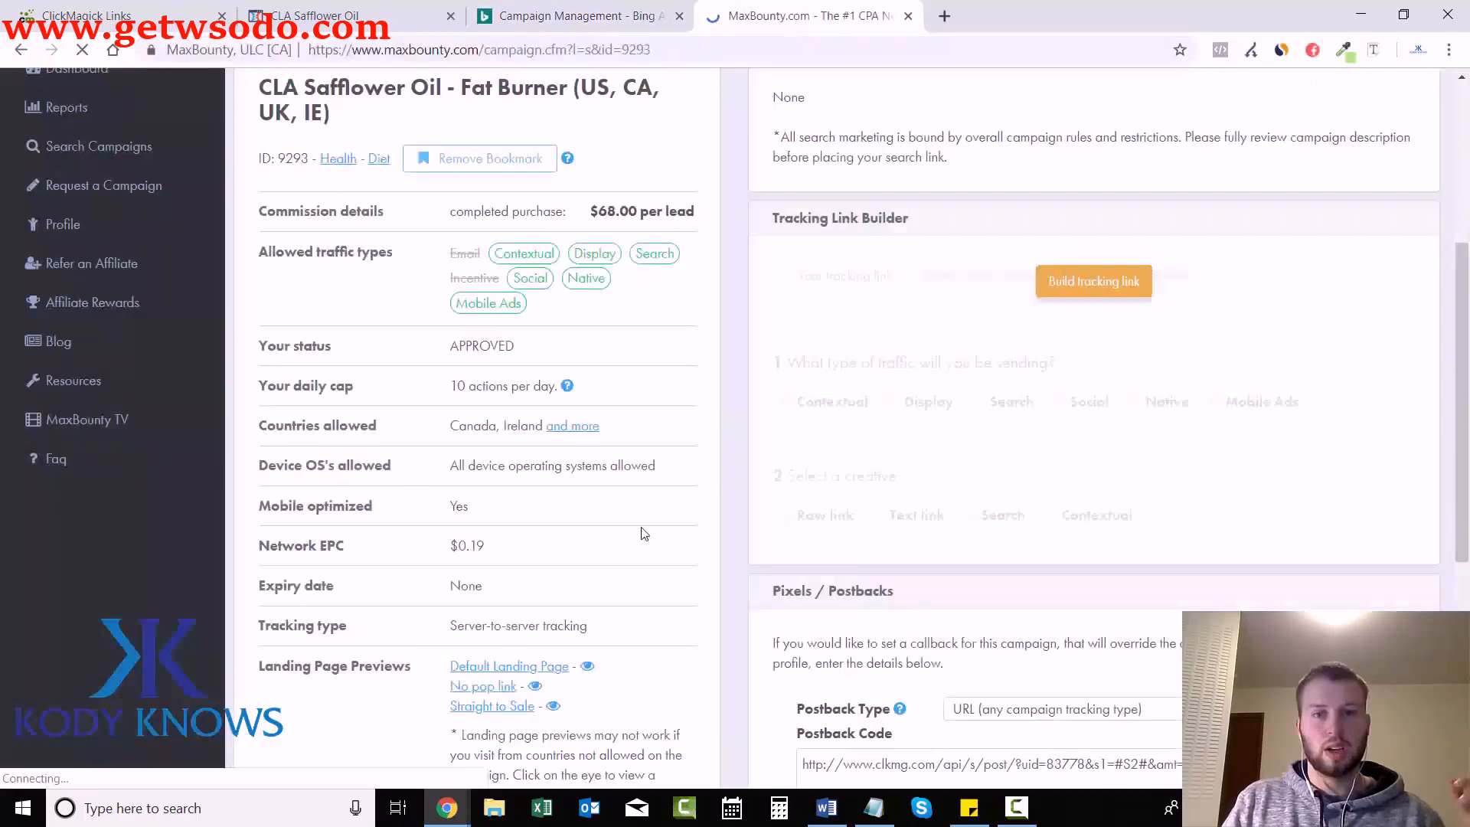
click(574, 426)
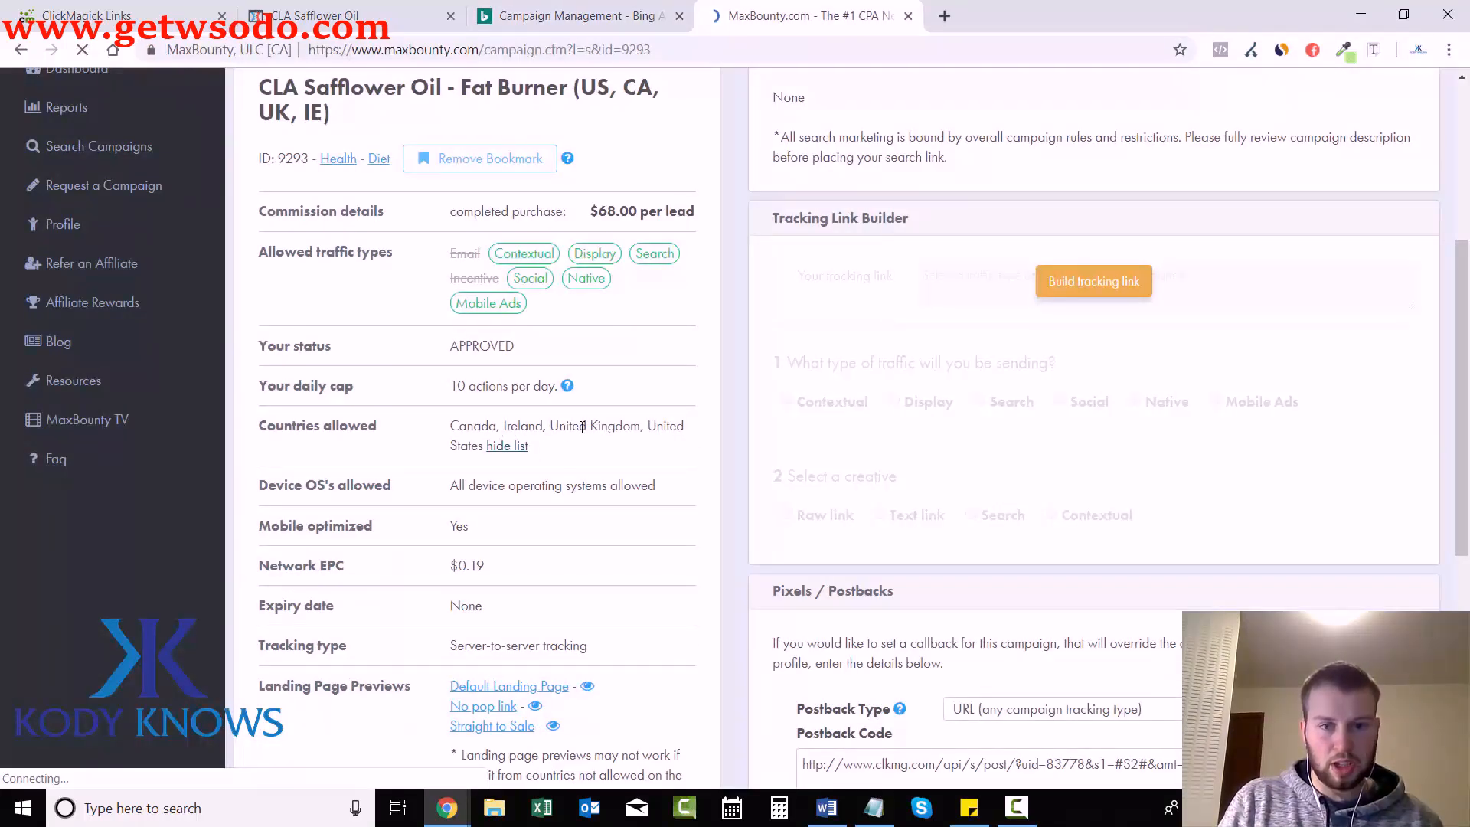
Step: Return to the Bing Ads campaign settings, choose specific locations for the ads, and target the United States country/region
click(553, 15)
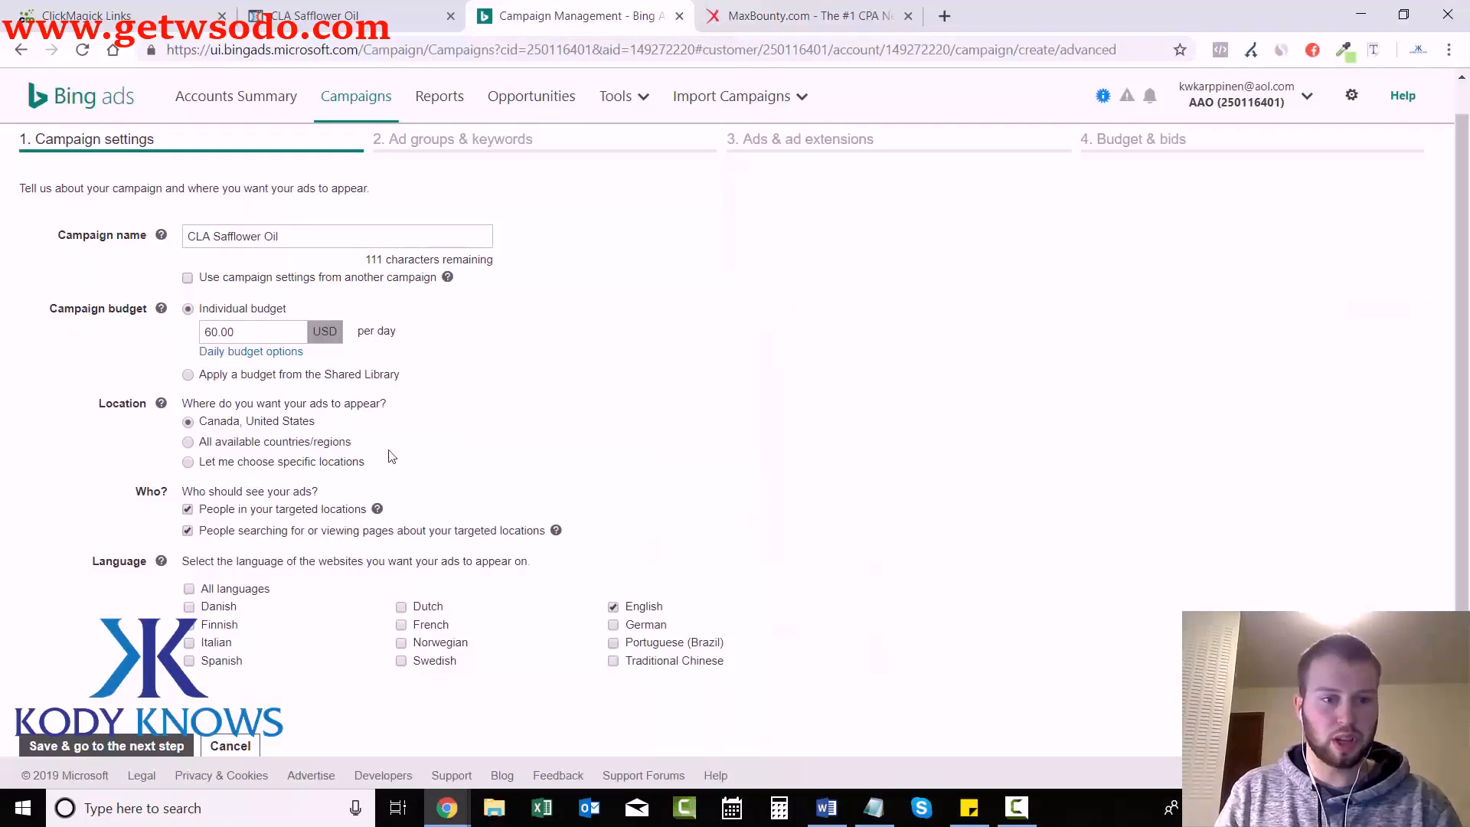
click(238, 463)
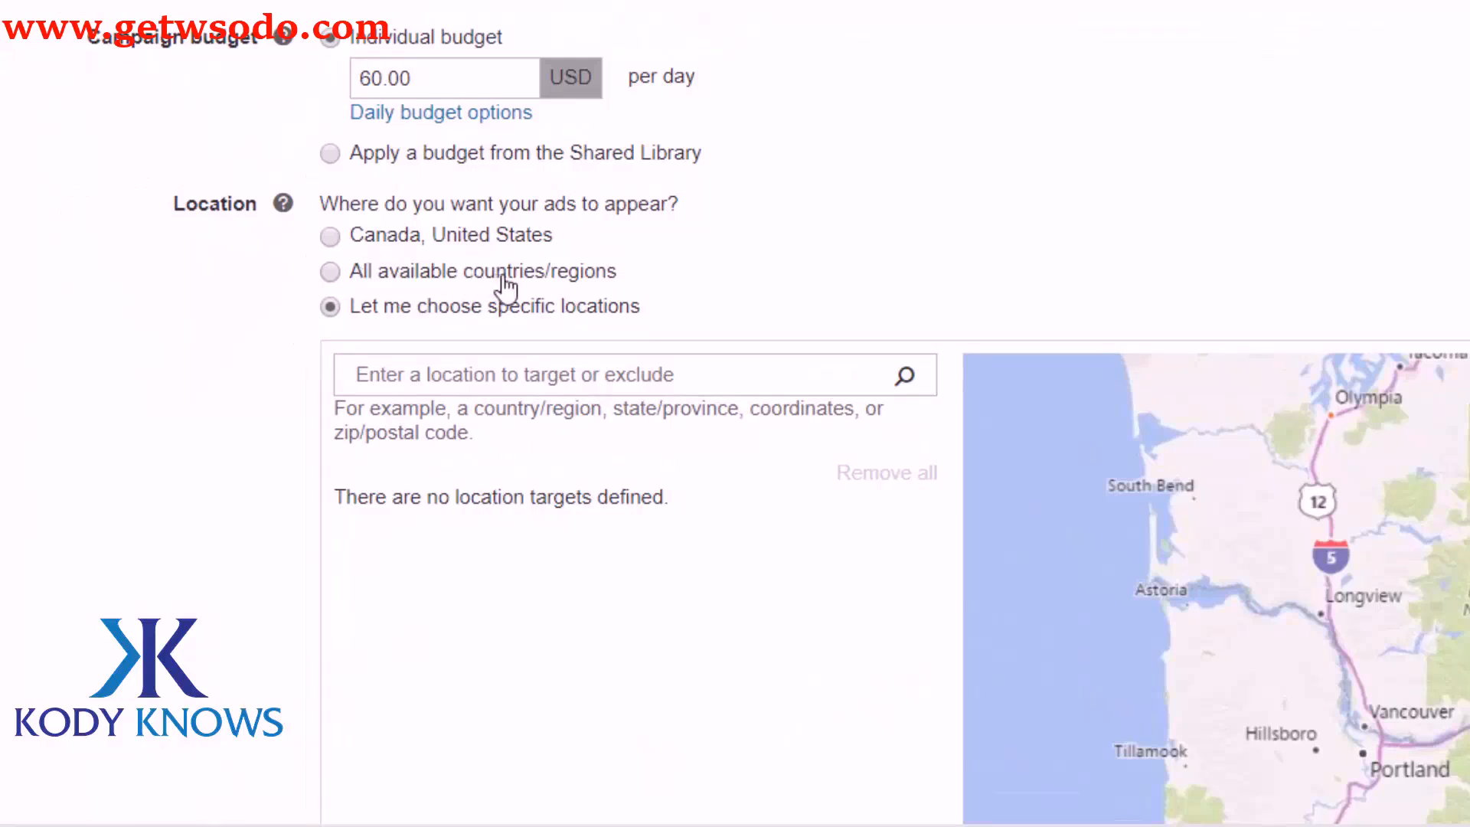
click(559, 373)
text(United)
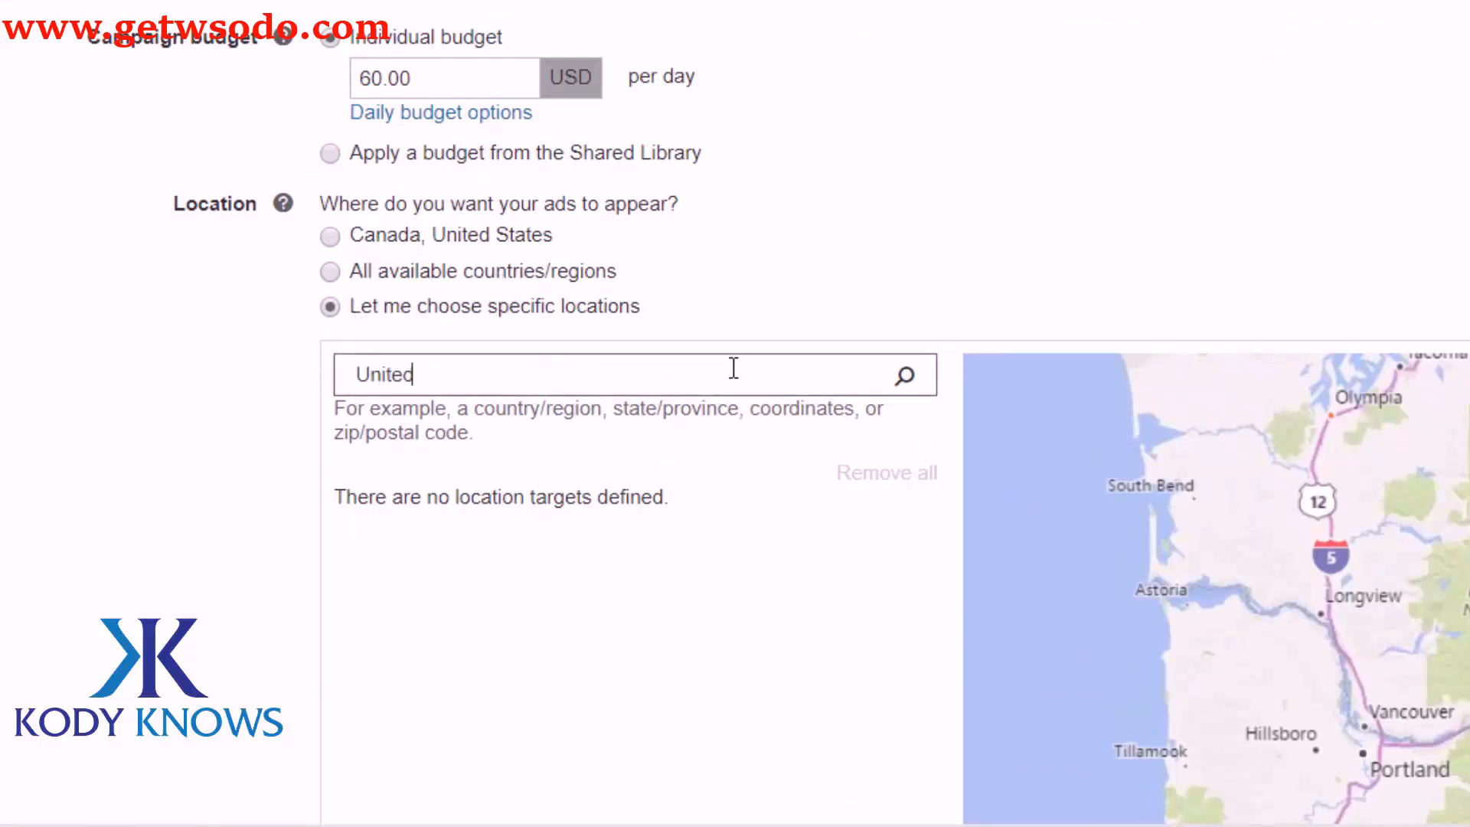
text( States)
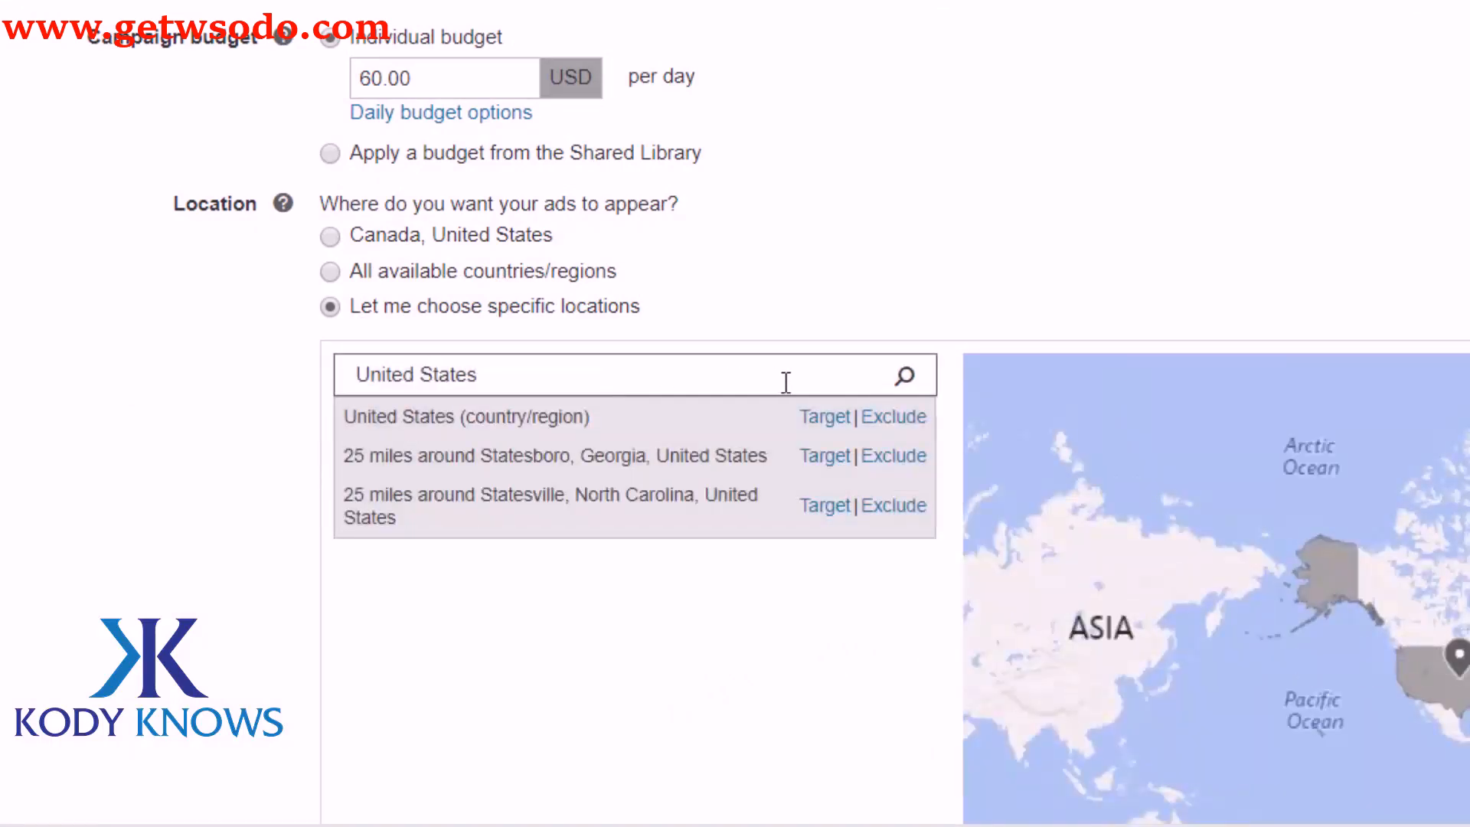
click(824, 417)
Step: Add the United Kingdom country/region to the campaign's targeted locations
click(698, 390)
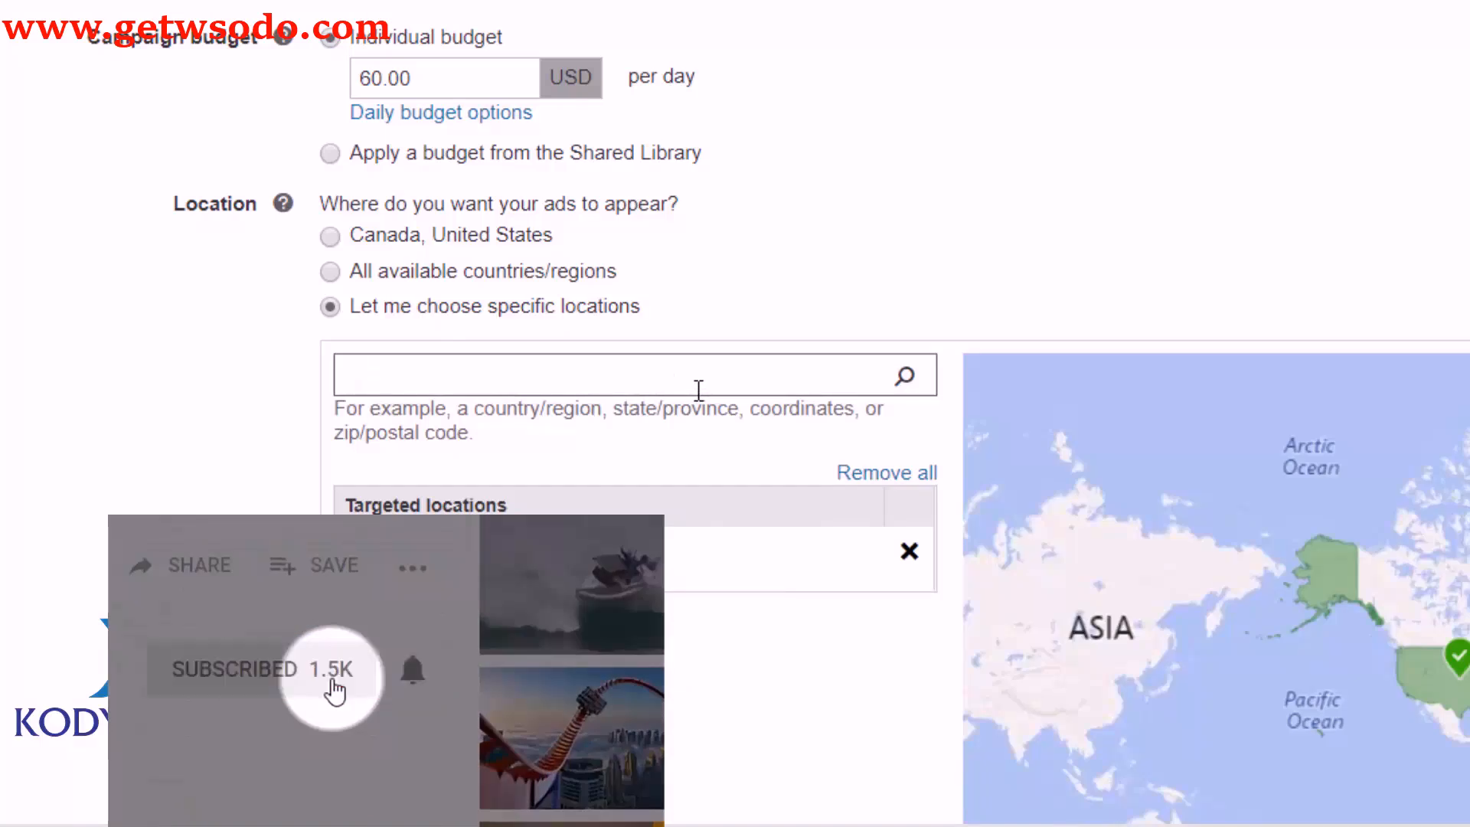
text(United Kingdom)
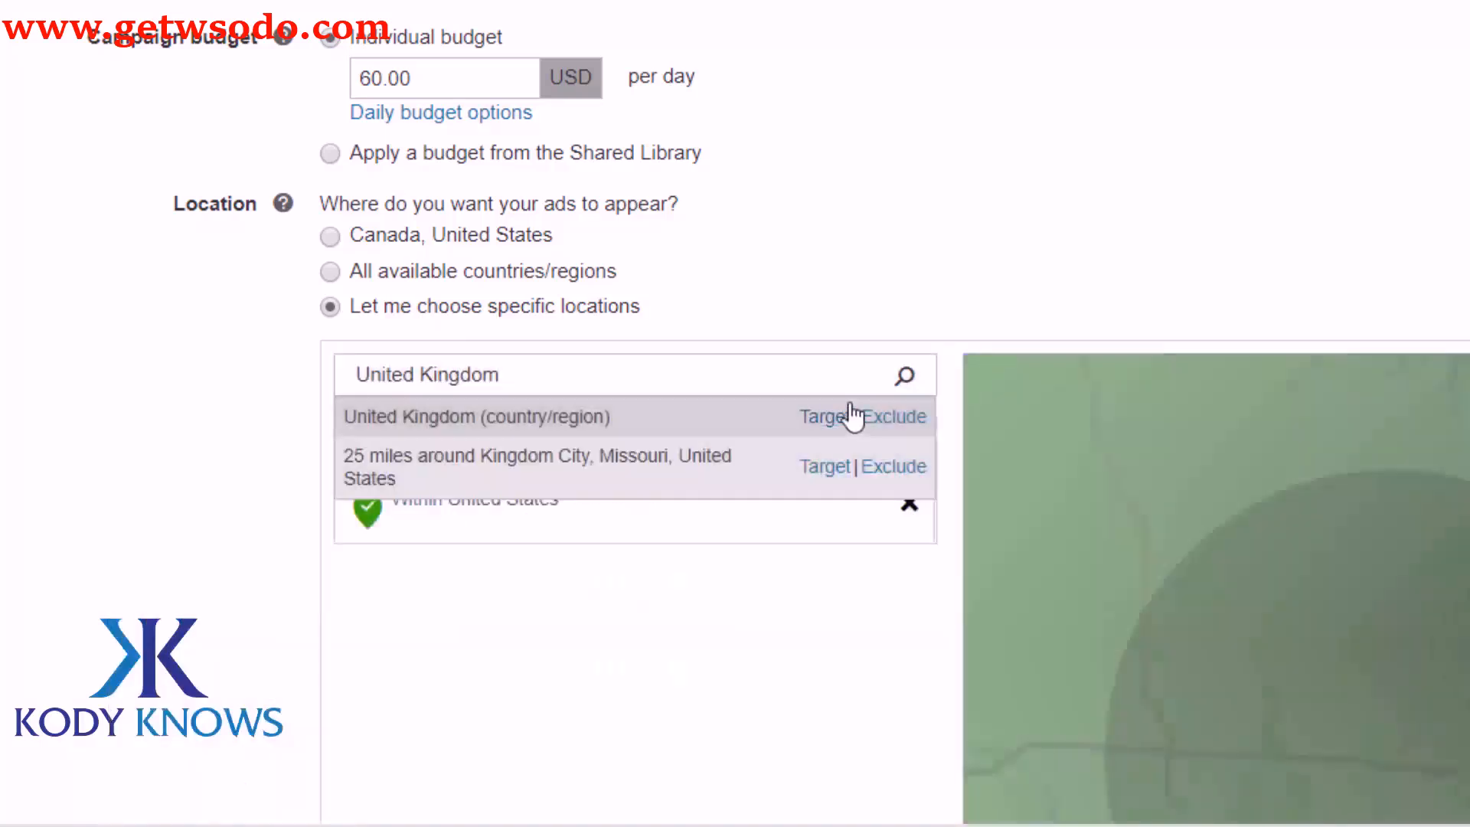
click(831, 417)
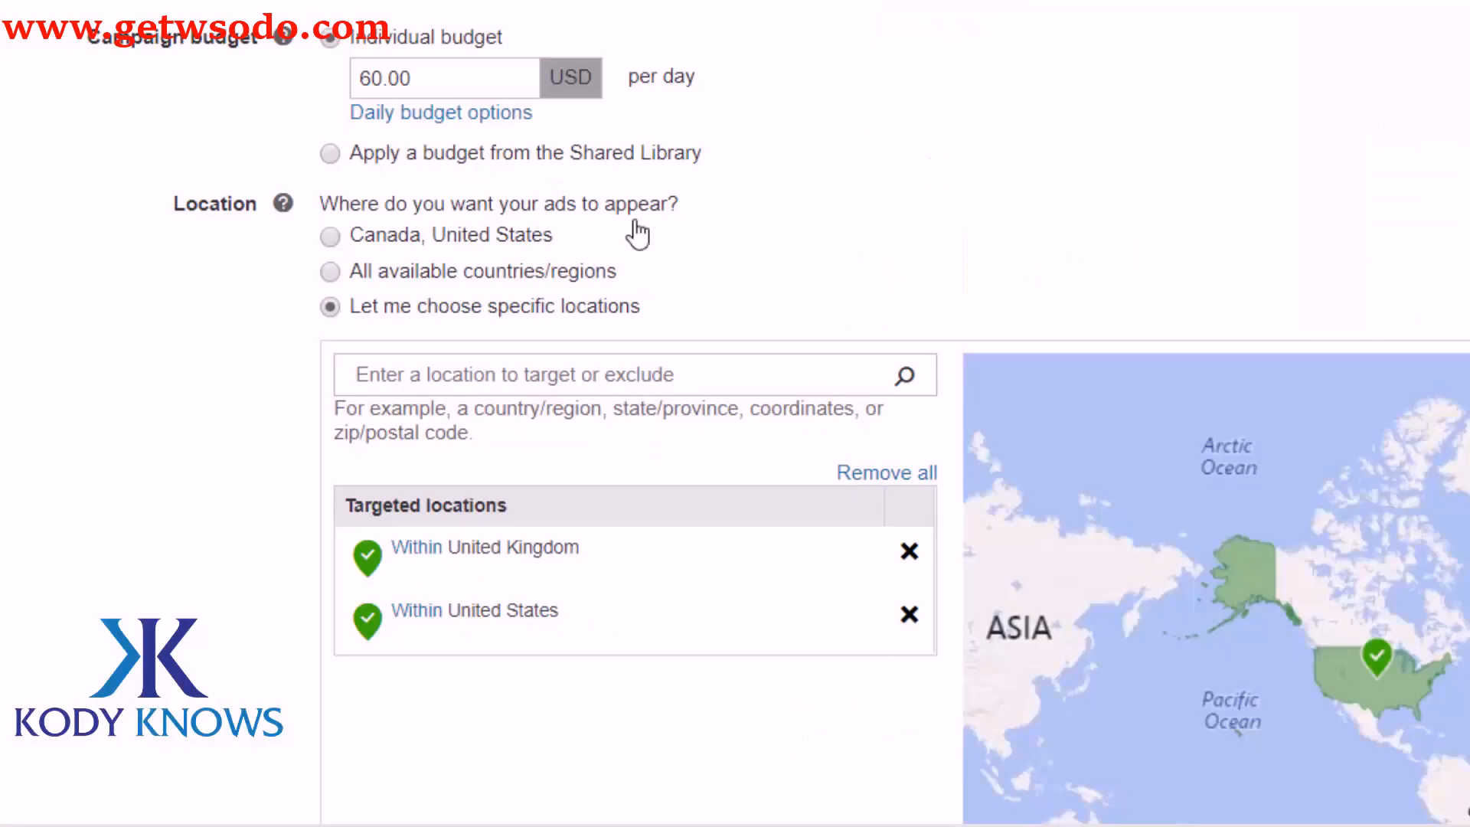
Step: Add the Canada country/region to the campaign's targeted locations
click(578, 366)
text(Canda)
key(BackSpace)
key(BackSpace)
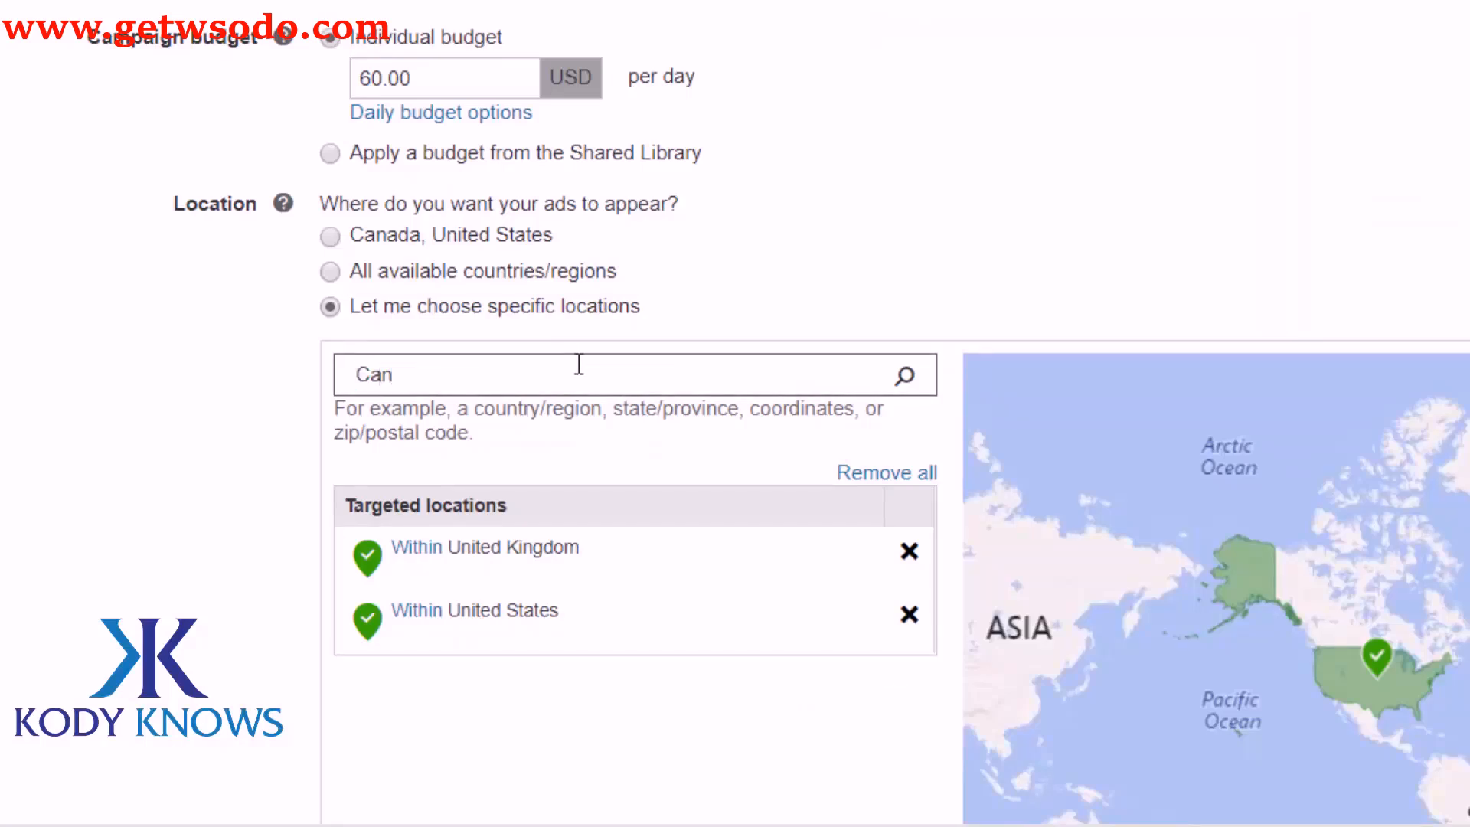
text(ada)
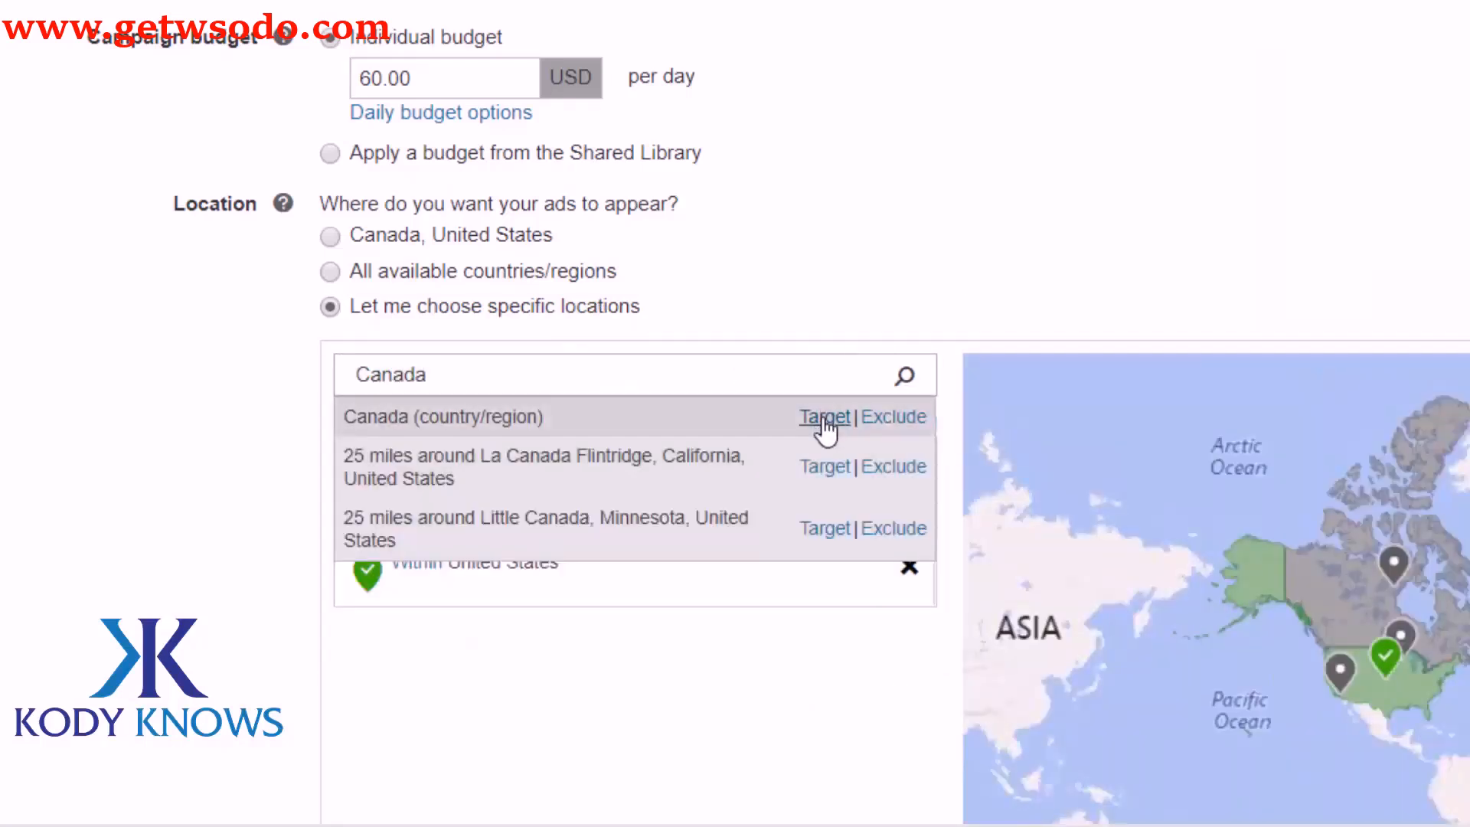
click(825, 418)
Step: Add the Ireland country/region to the campaign's targeted locations and inspect the targeted area on the map
text(Ireland)
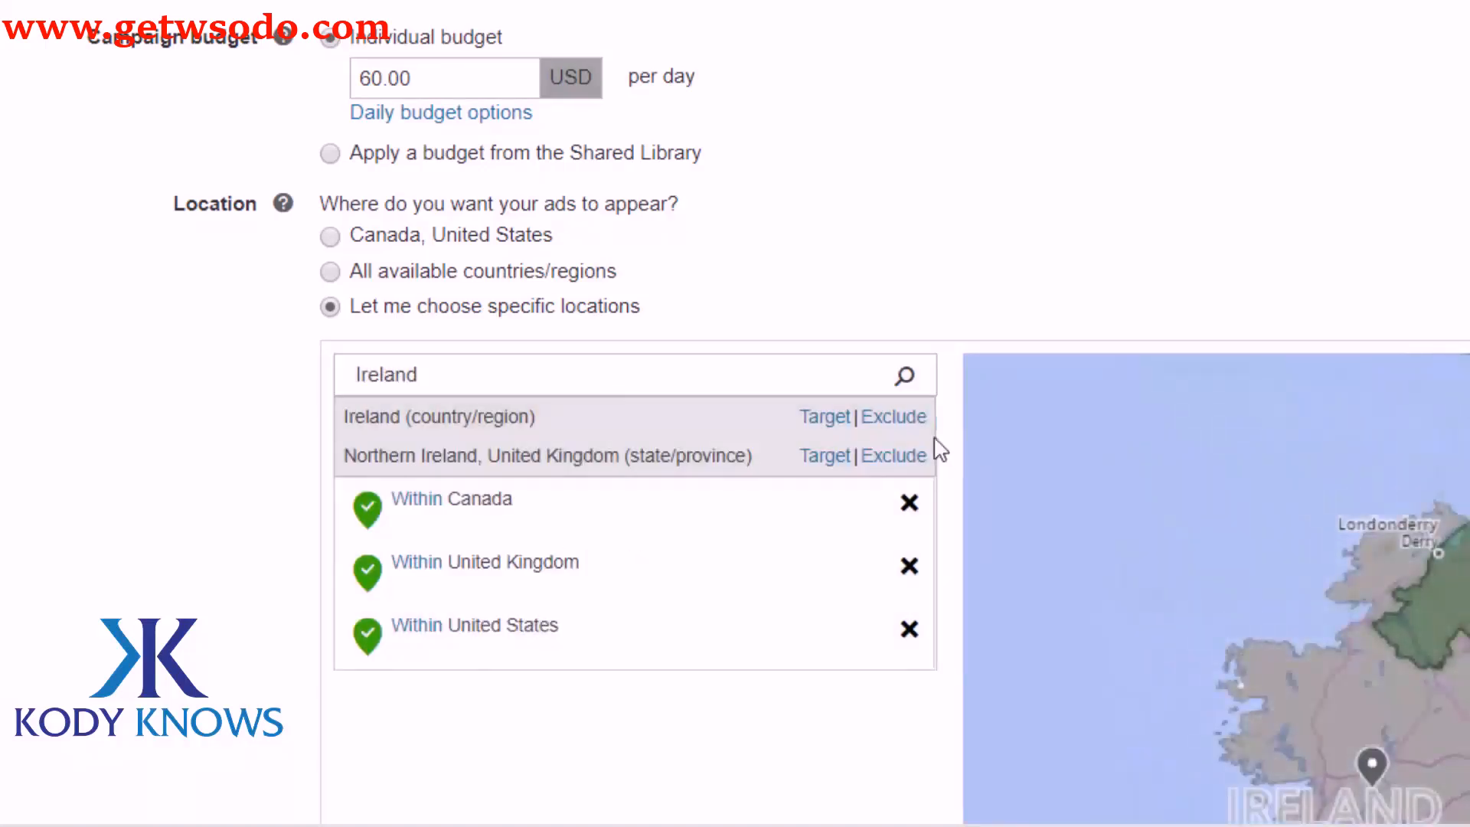
click(840, 418)
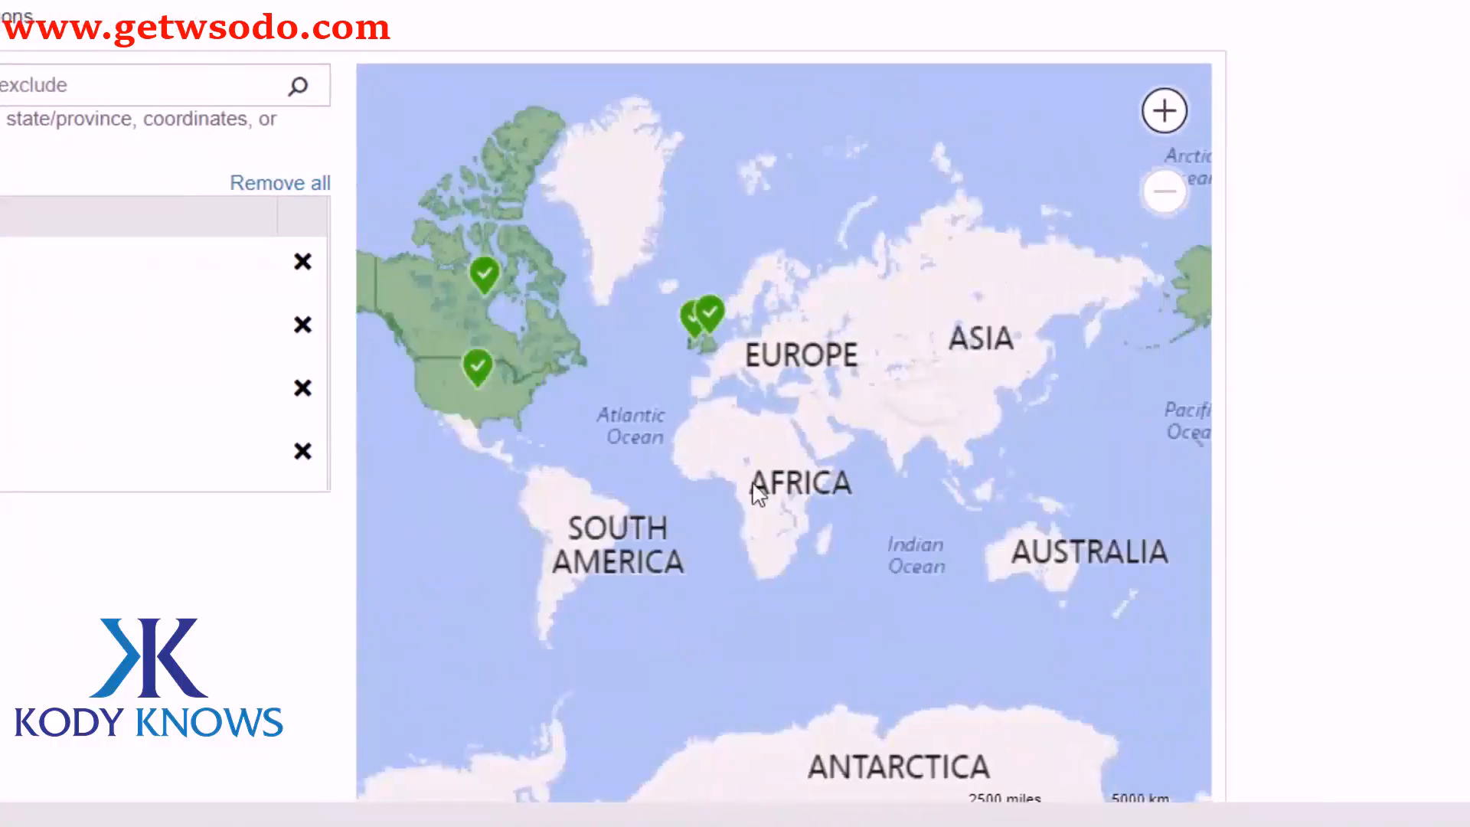
click(1164, 110)
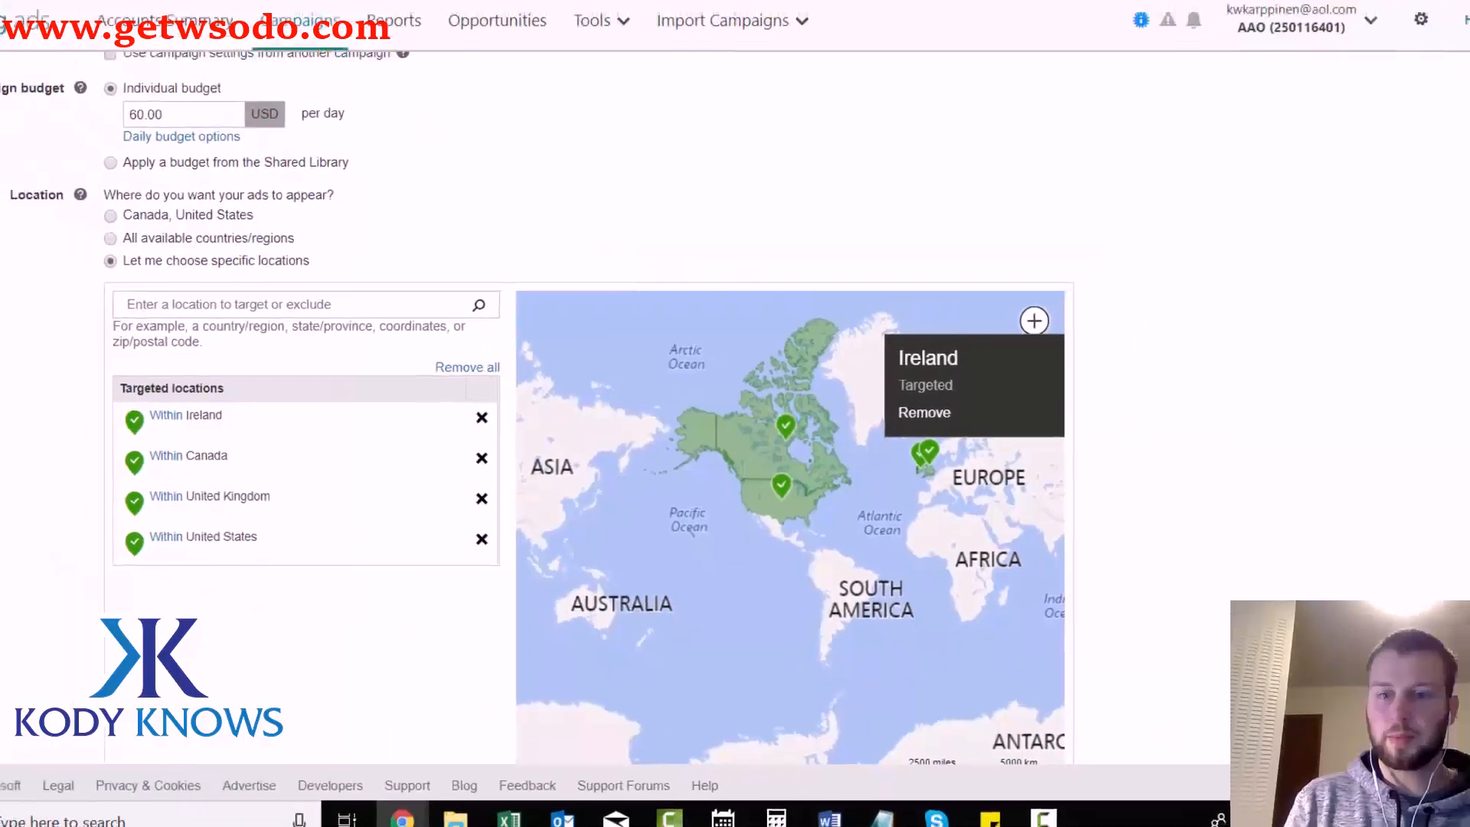
Step: Exclude people merely searching for or viewing pages about the targeted locations, and save the campaign settings to continue to ad groups and keywords
drag(1463, 405, 1468, 565)
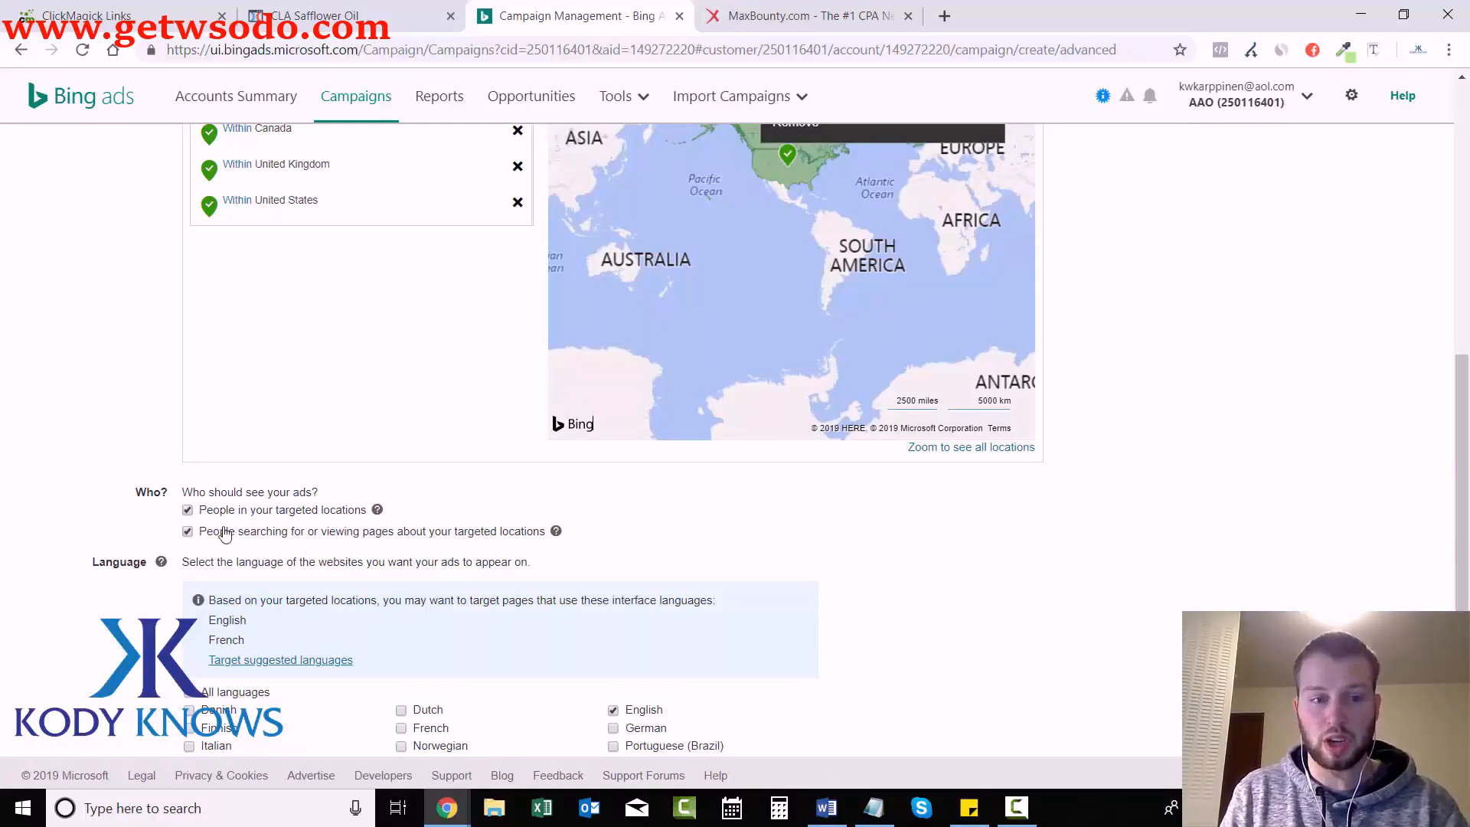
click(187, 531)
scroll(689, 566, up, 1)
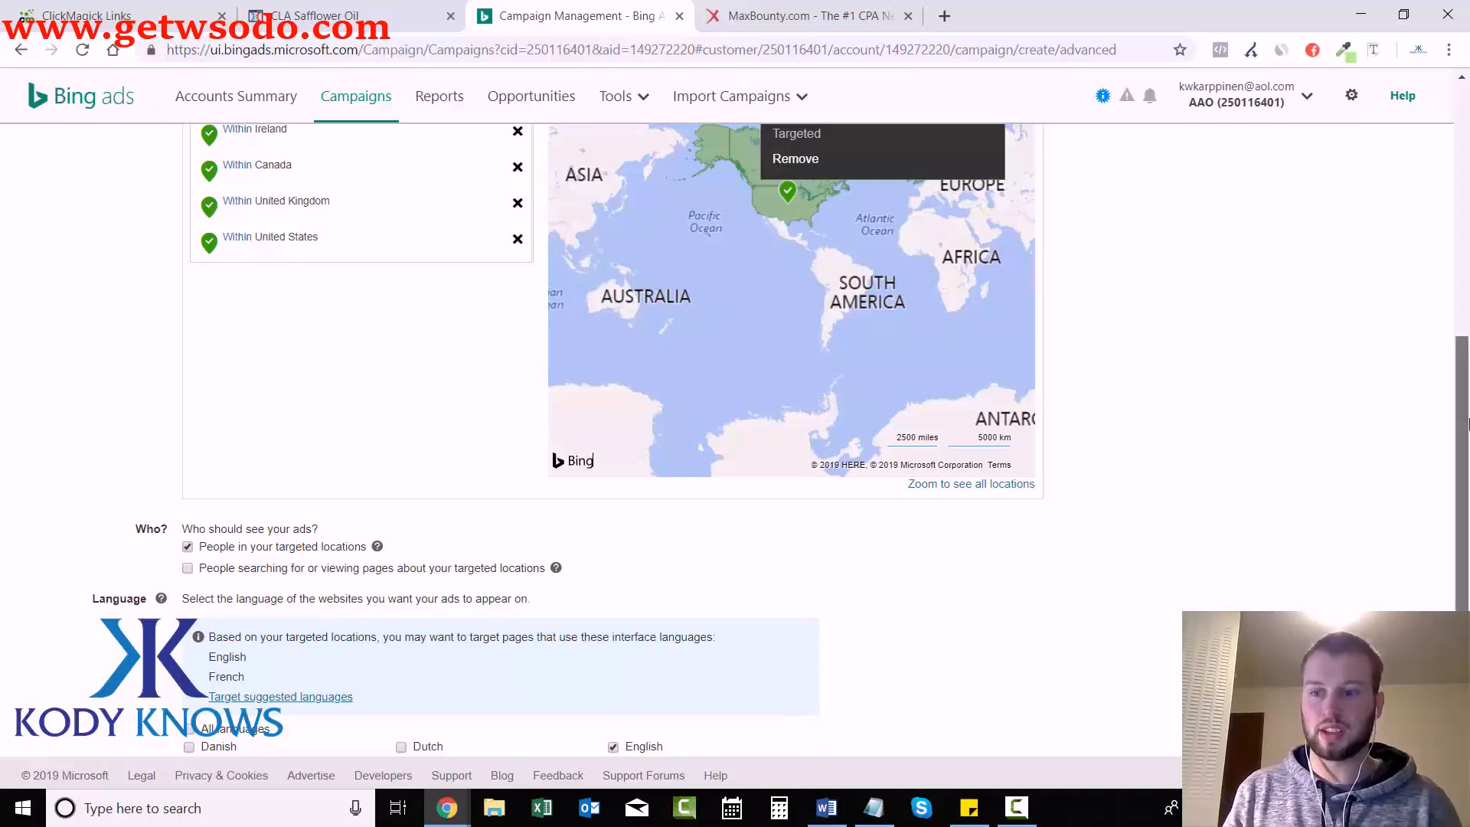
scroll(1215, 336, down, 2)
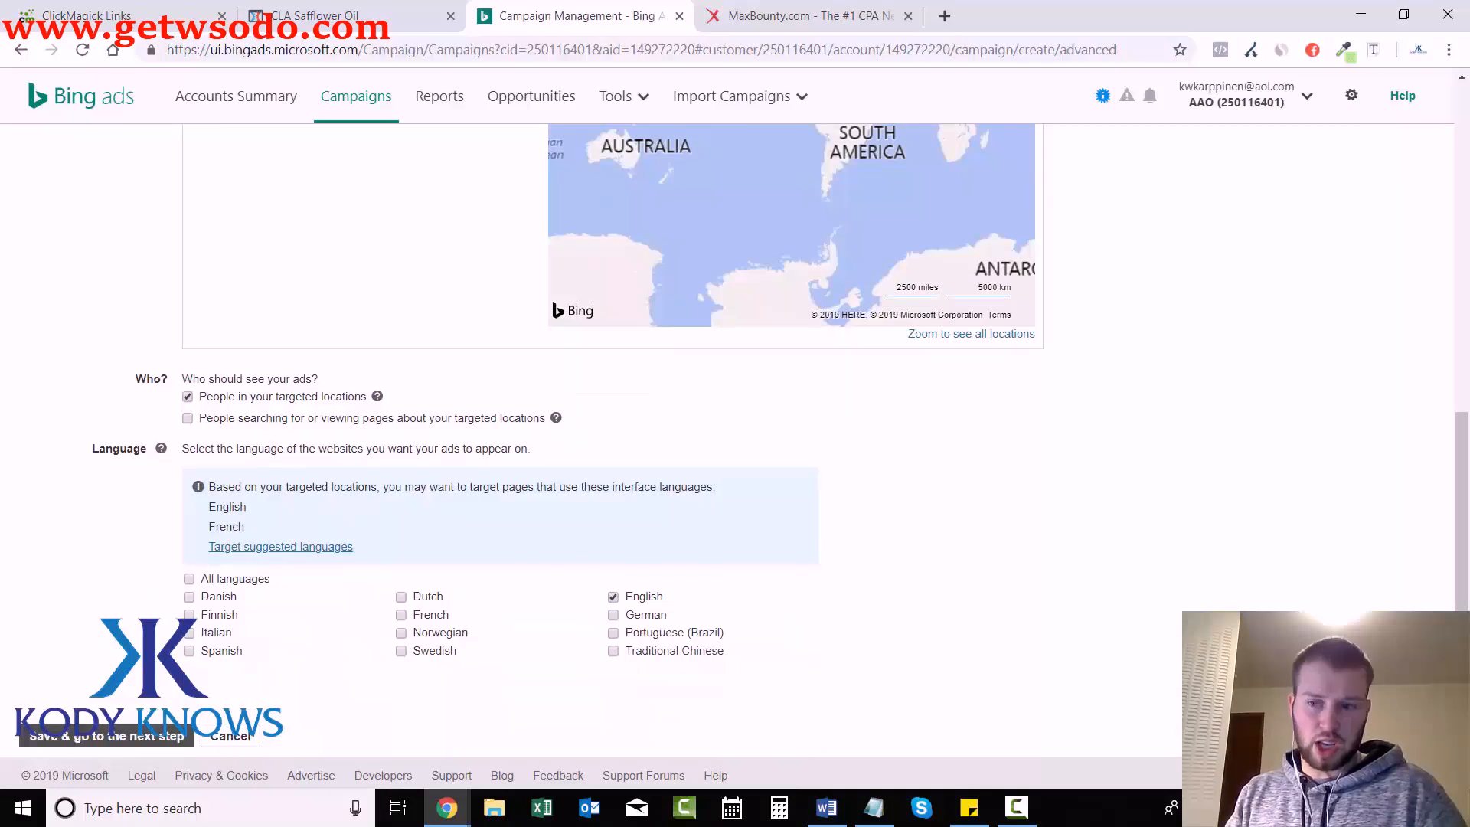
click(121, 735)
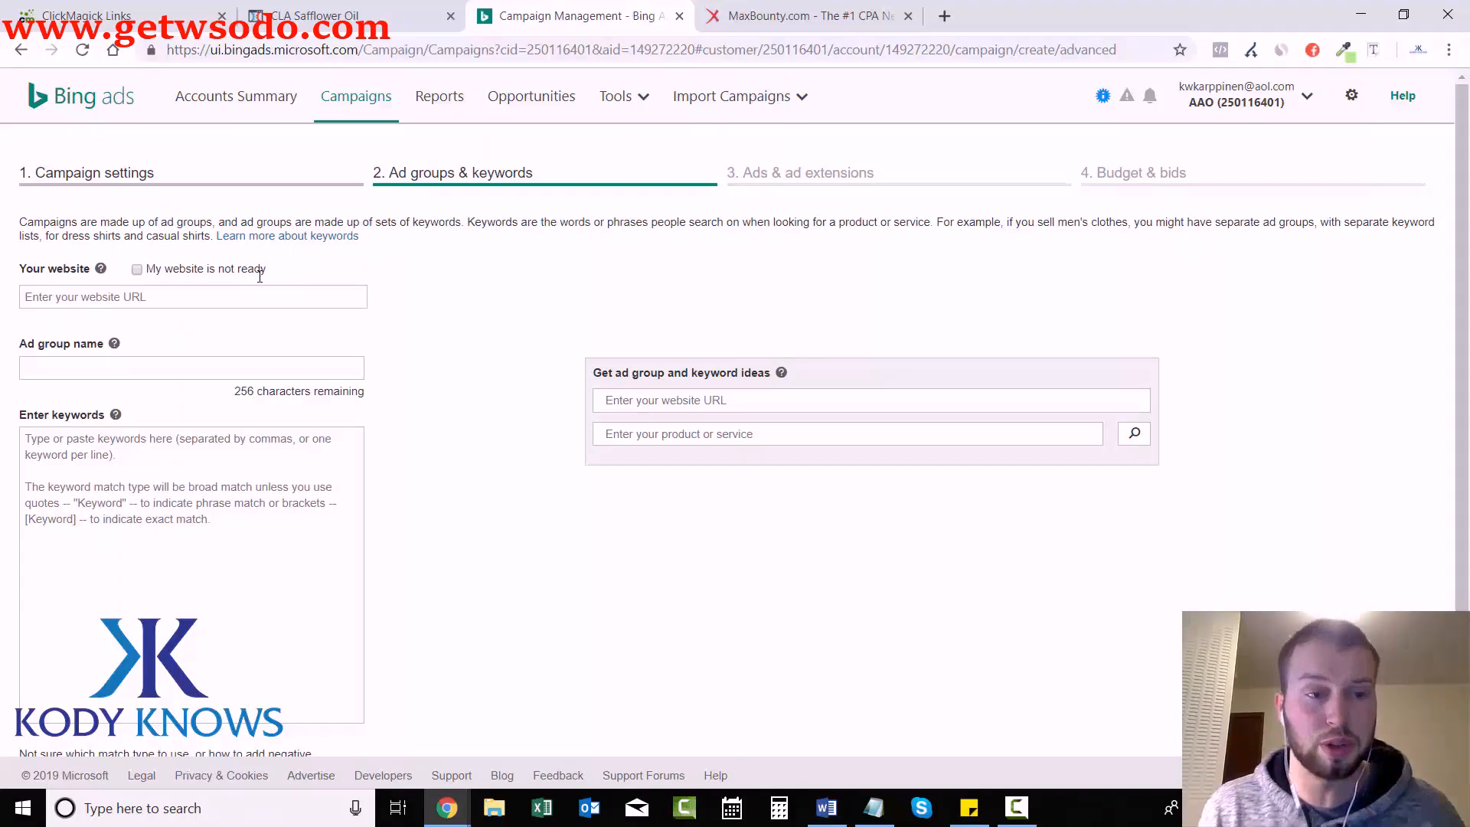
Step: Switch to ClickFunnels, leave the page editor for the CLA V1 step overview, and copy the landing page URL
click(331, 13)
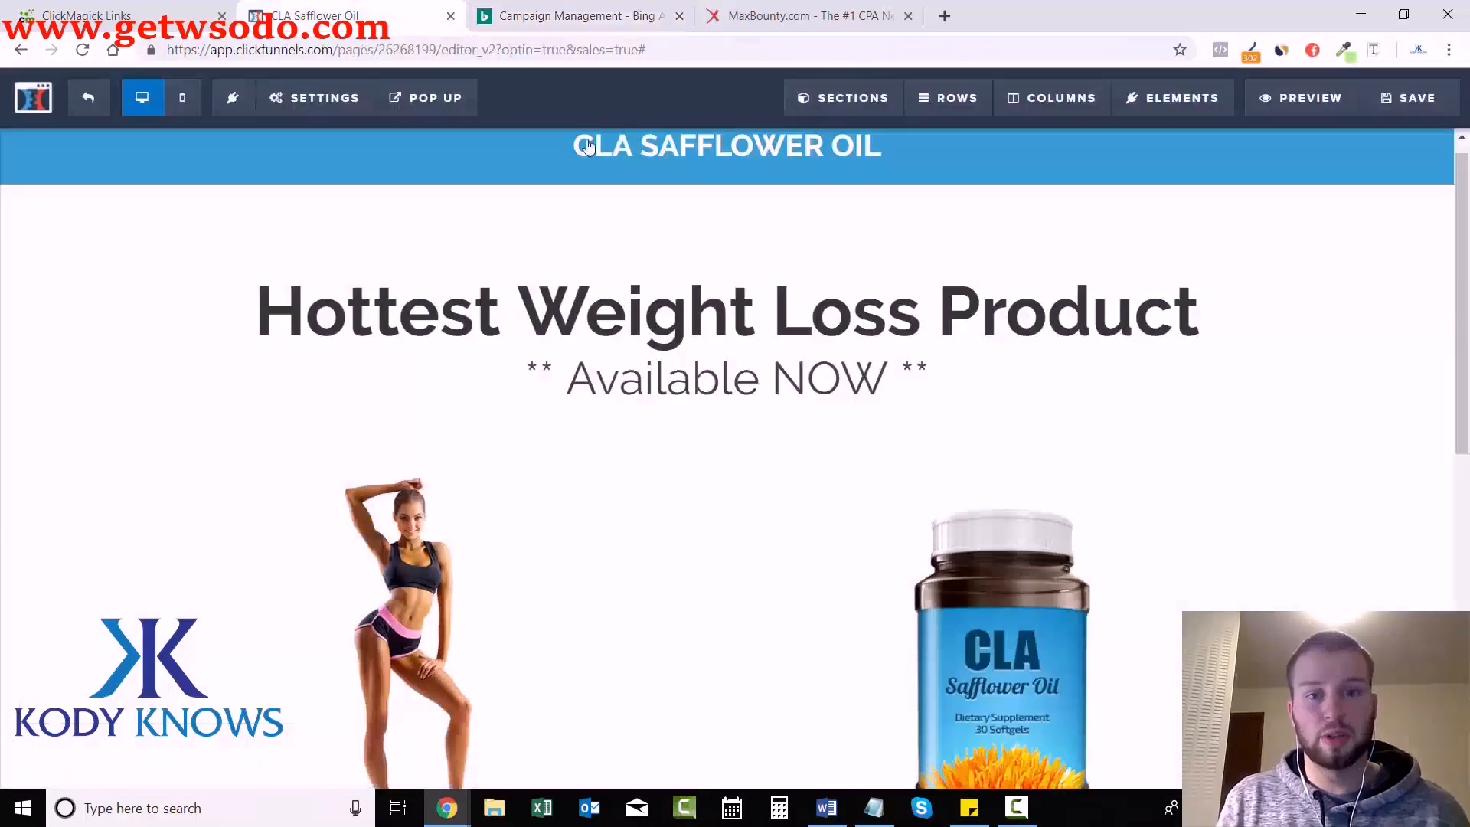
click(33, 97)
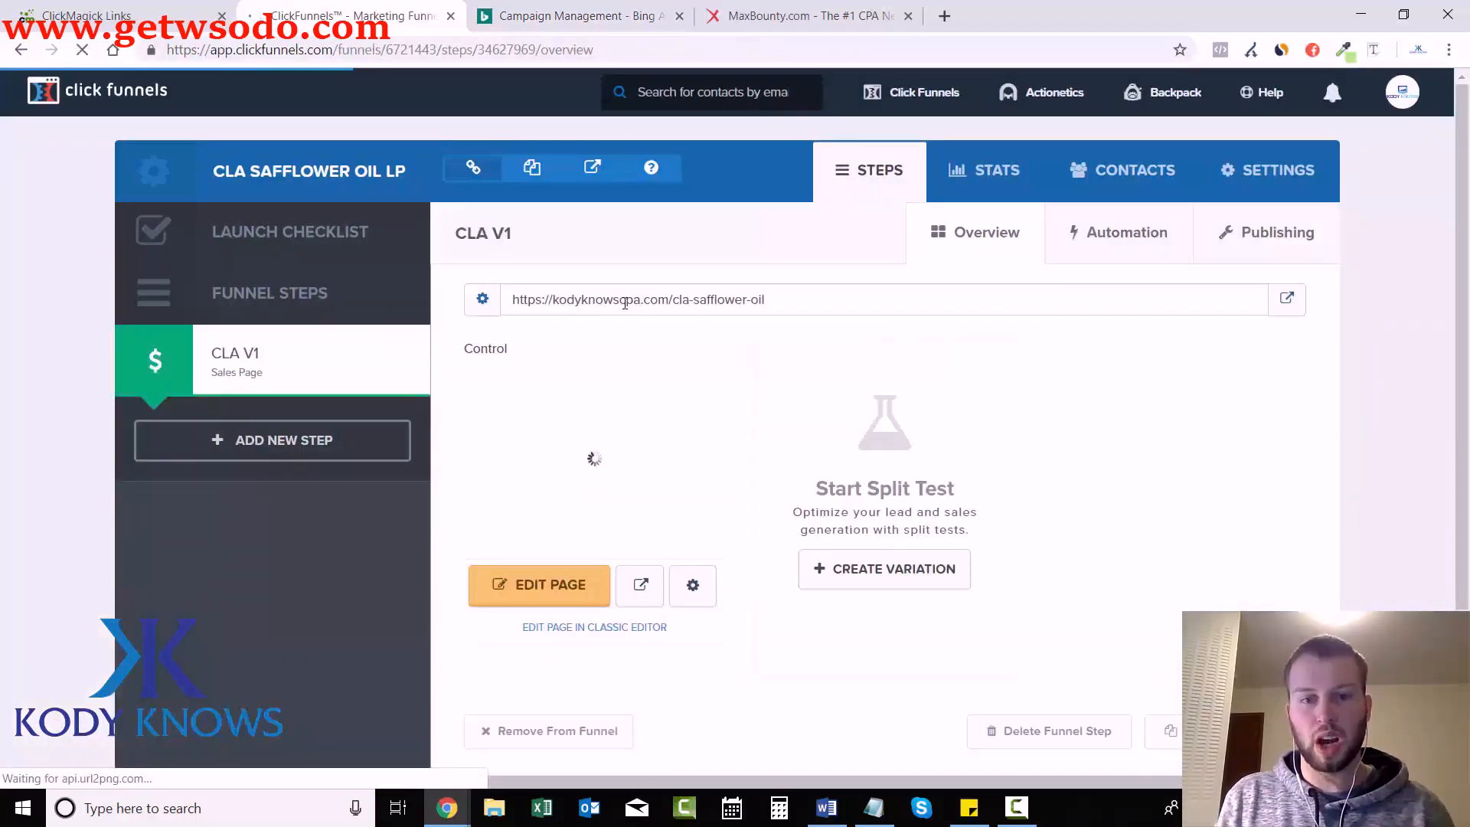
click(626, 302)
right_click(626, 302)
click(666, 315)
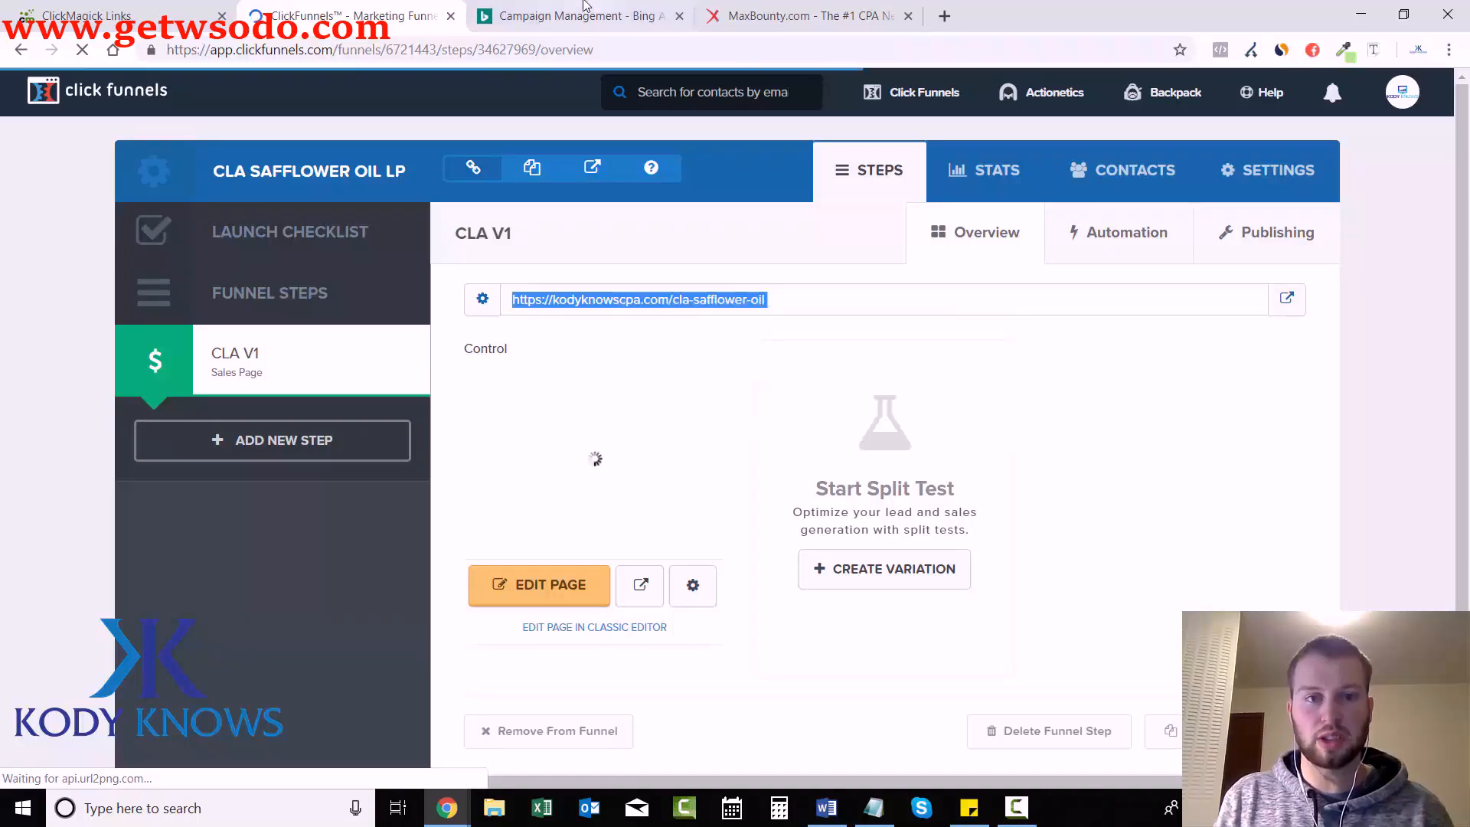
click(584, 8)
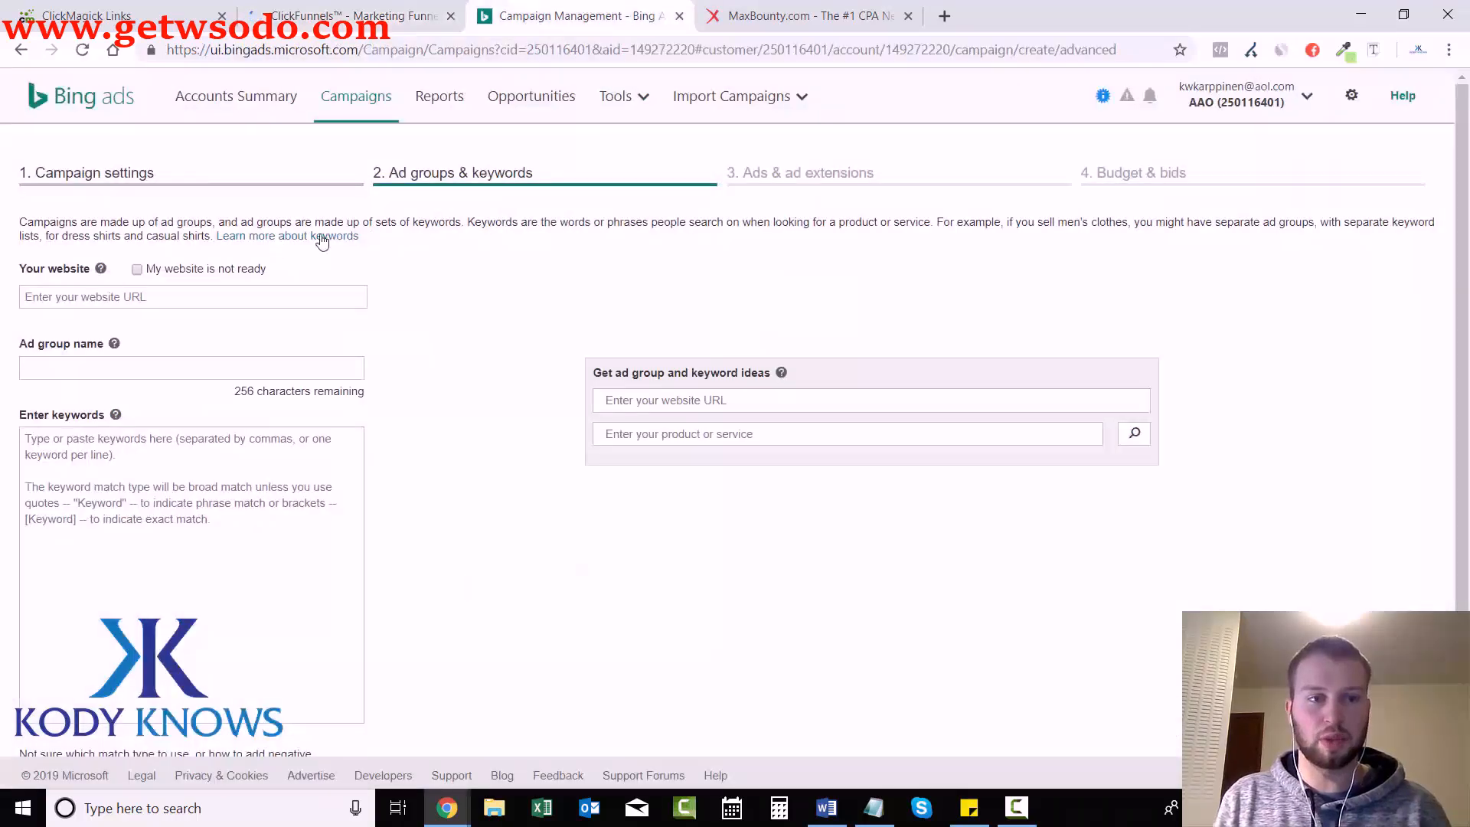
click(665, 403)
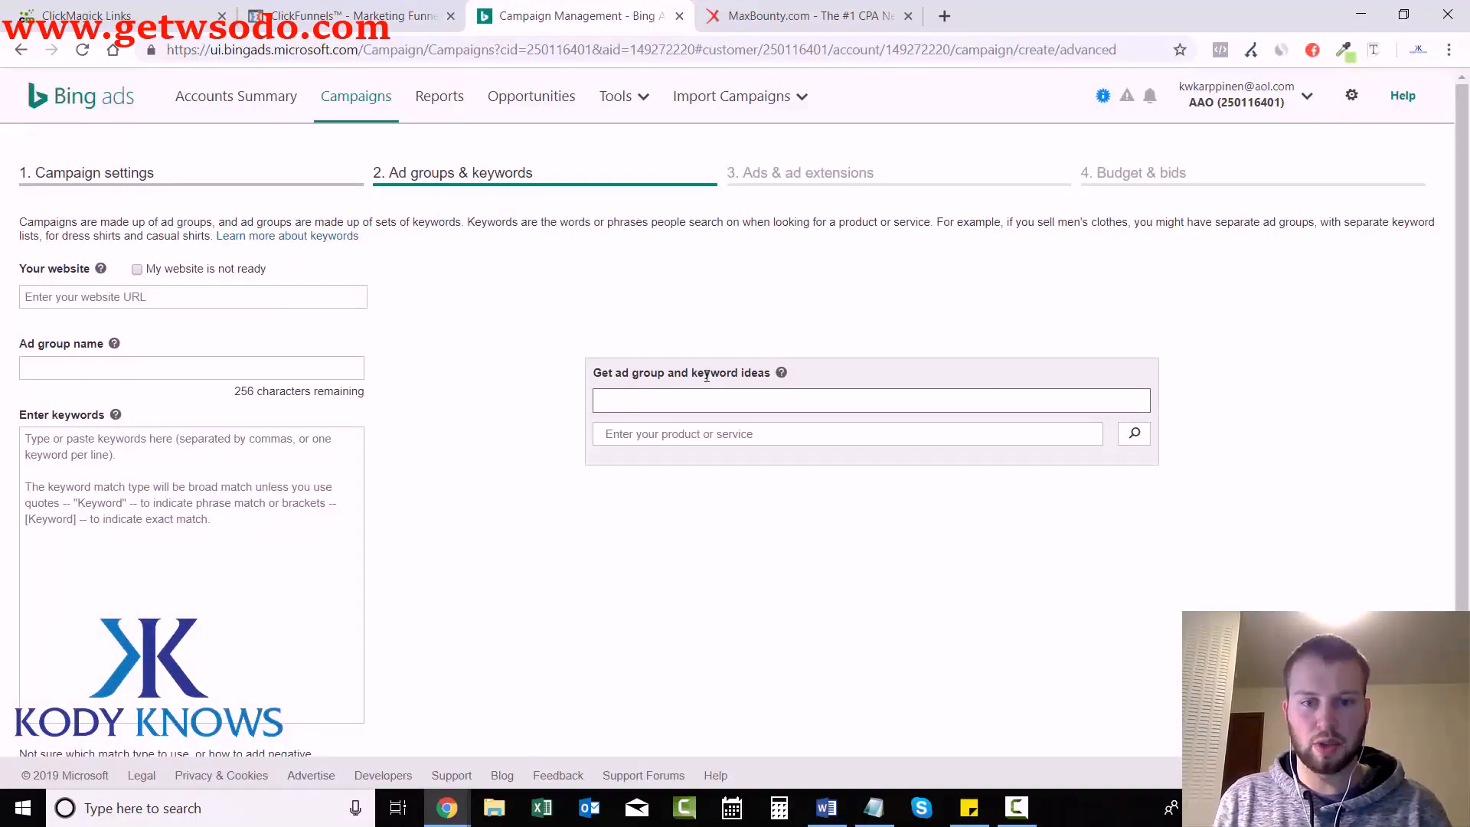
key(ctrl+v)
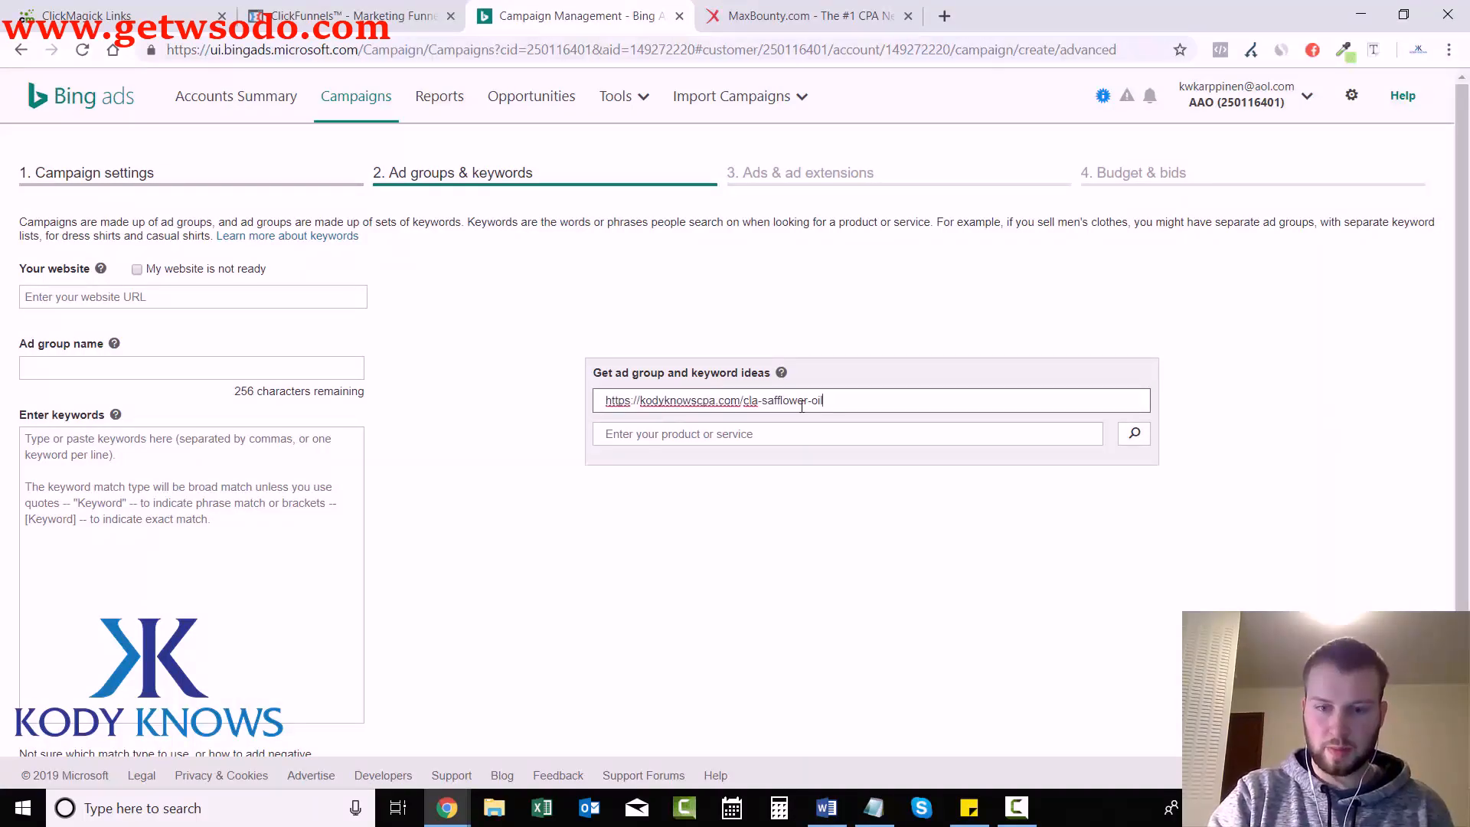
key(Return)
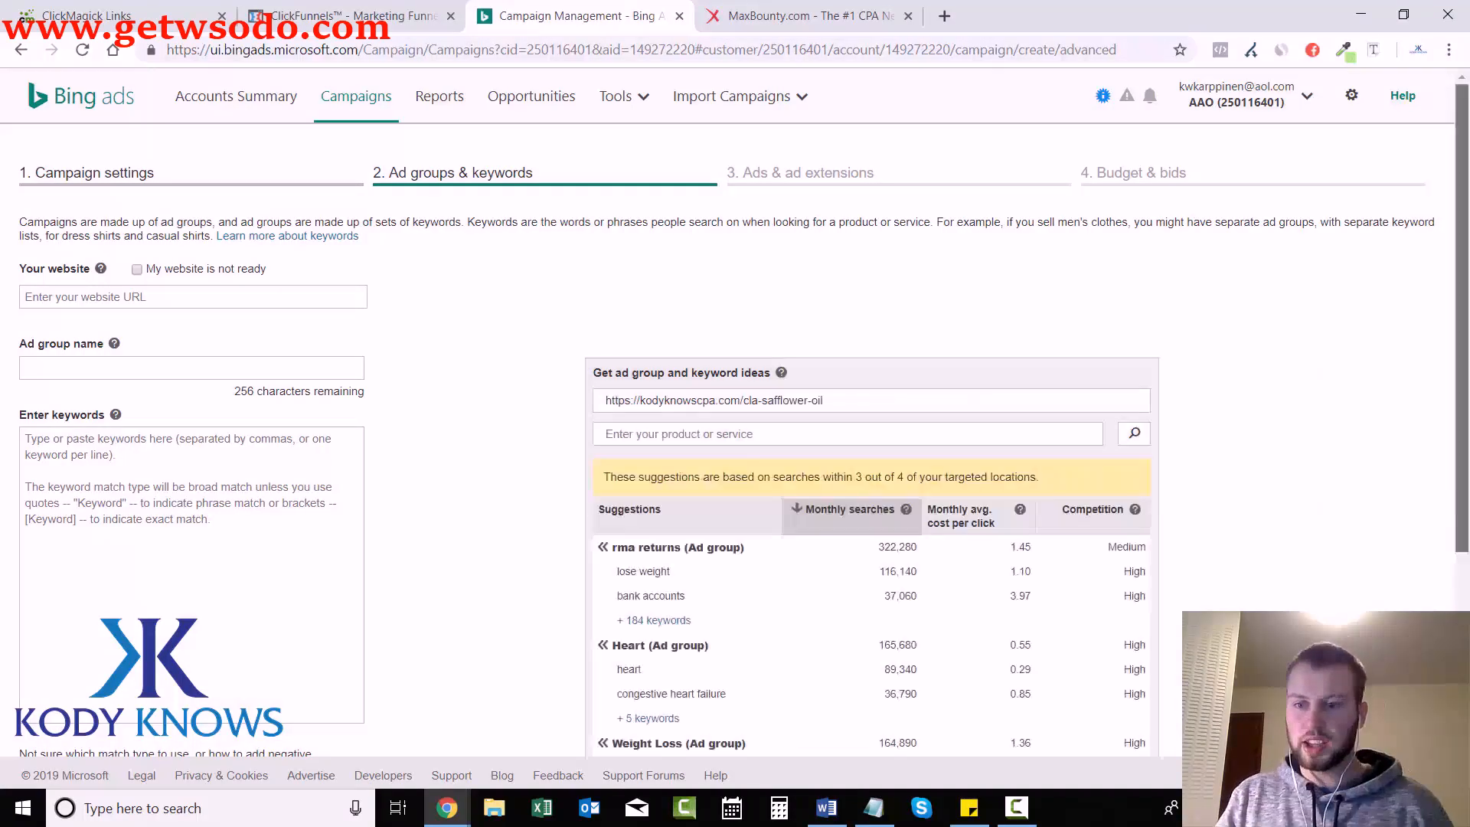
Step: Review the suggestions and add the suggested Weight Loss ad group with all its keywords to the campaign
mouse_move(1462, 419)
mouse_down()
mouse_move(1465, 462)
mouse_move(1468, 436)
mouse_up()
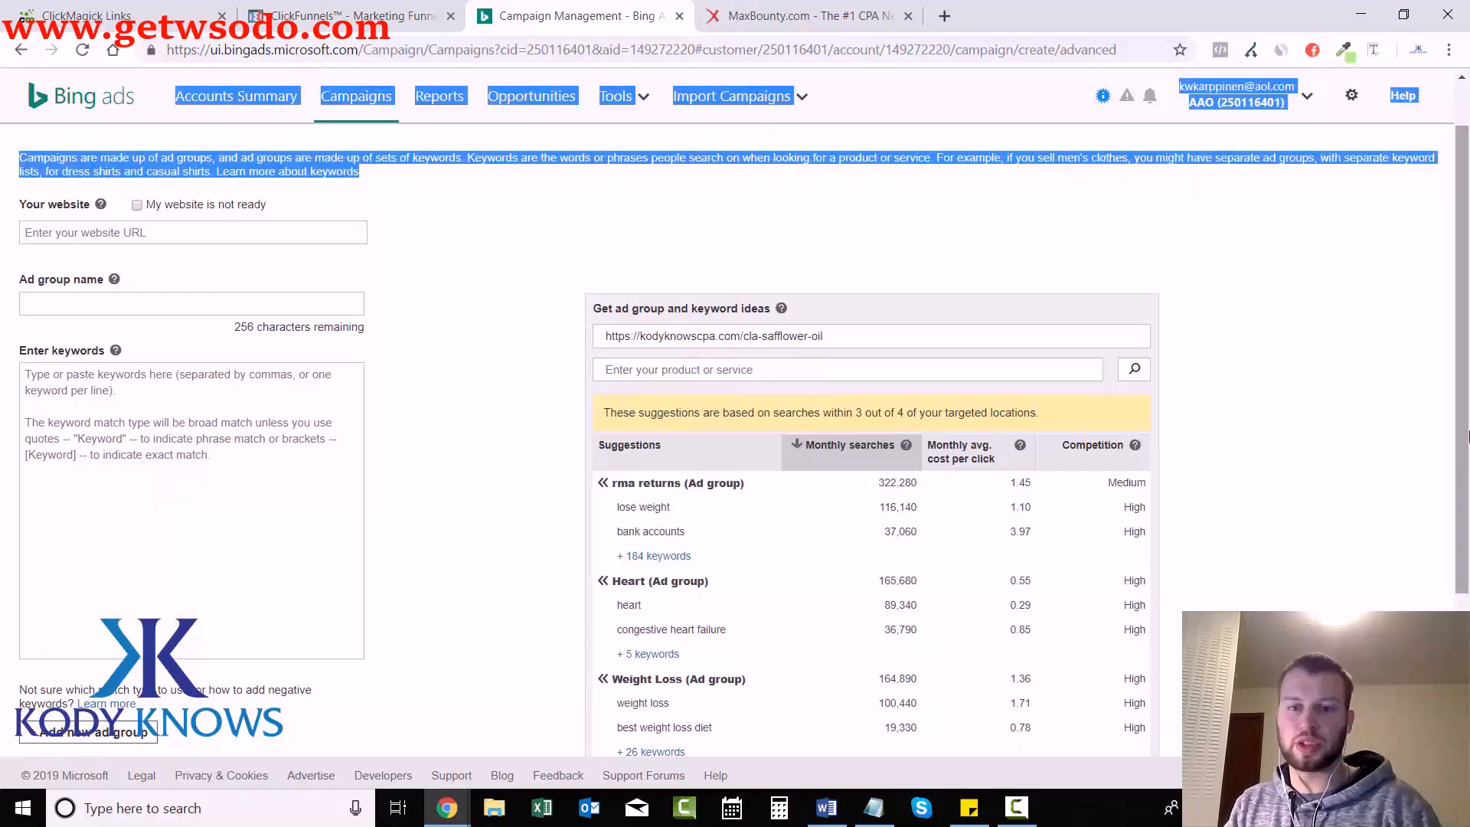
click(1422, 446)
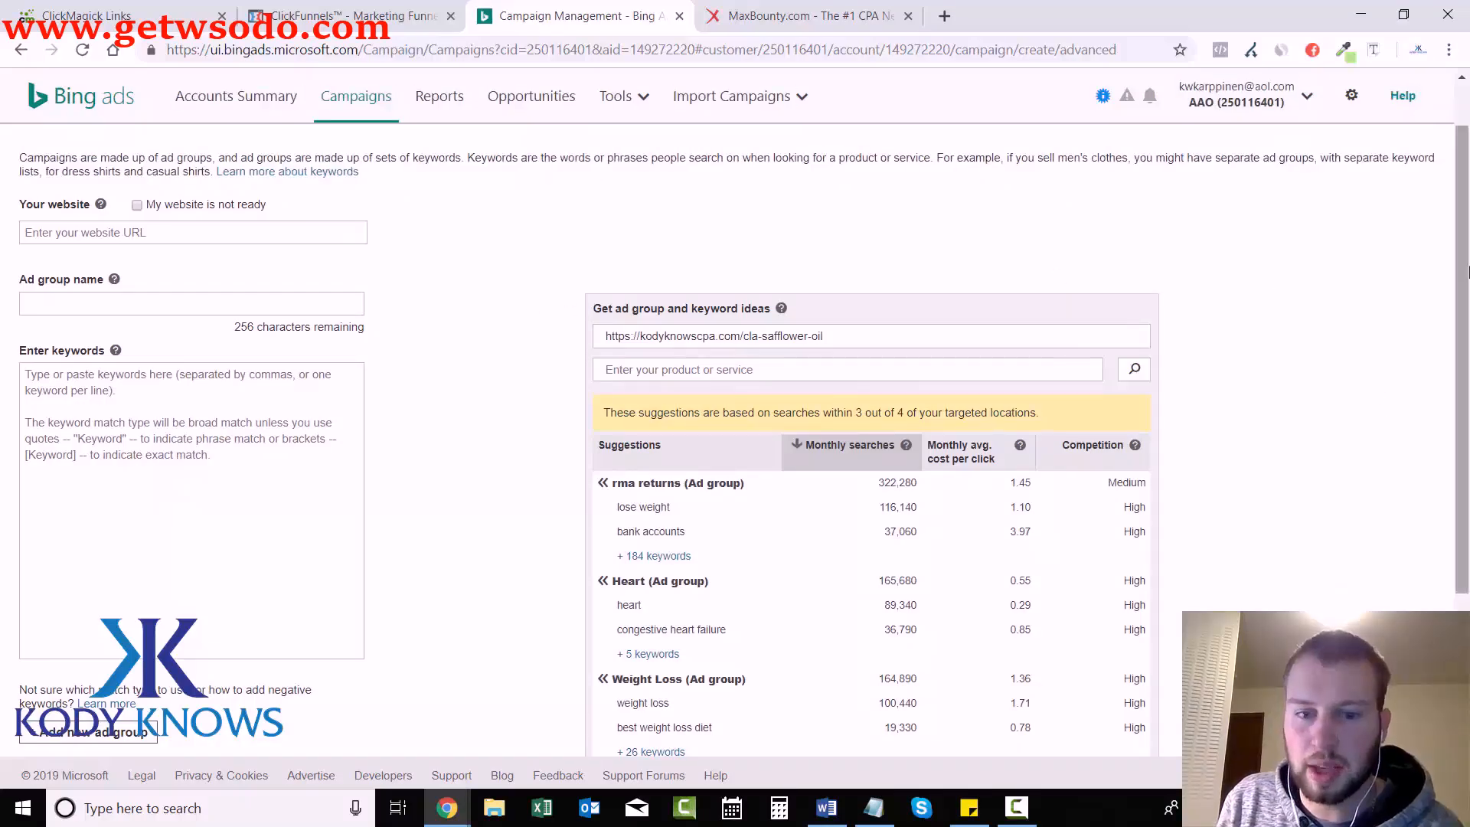
drag(1468, 271, 1467, 399)
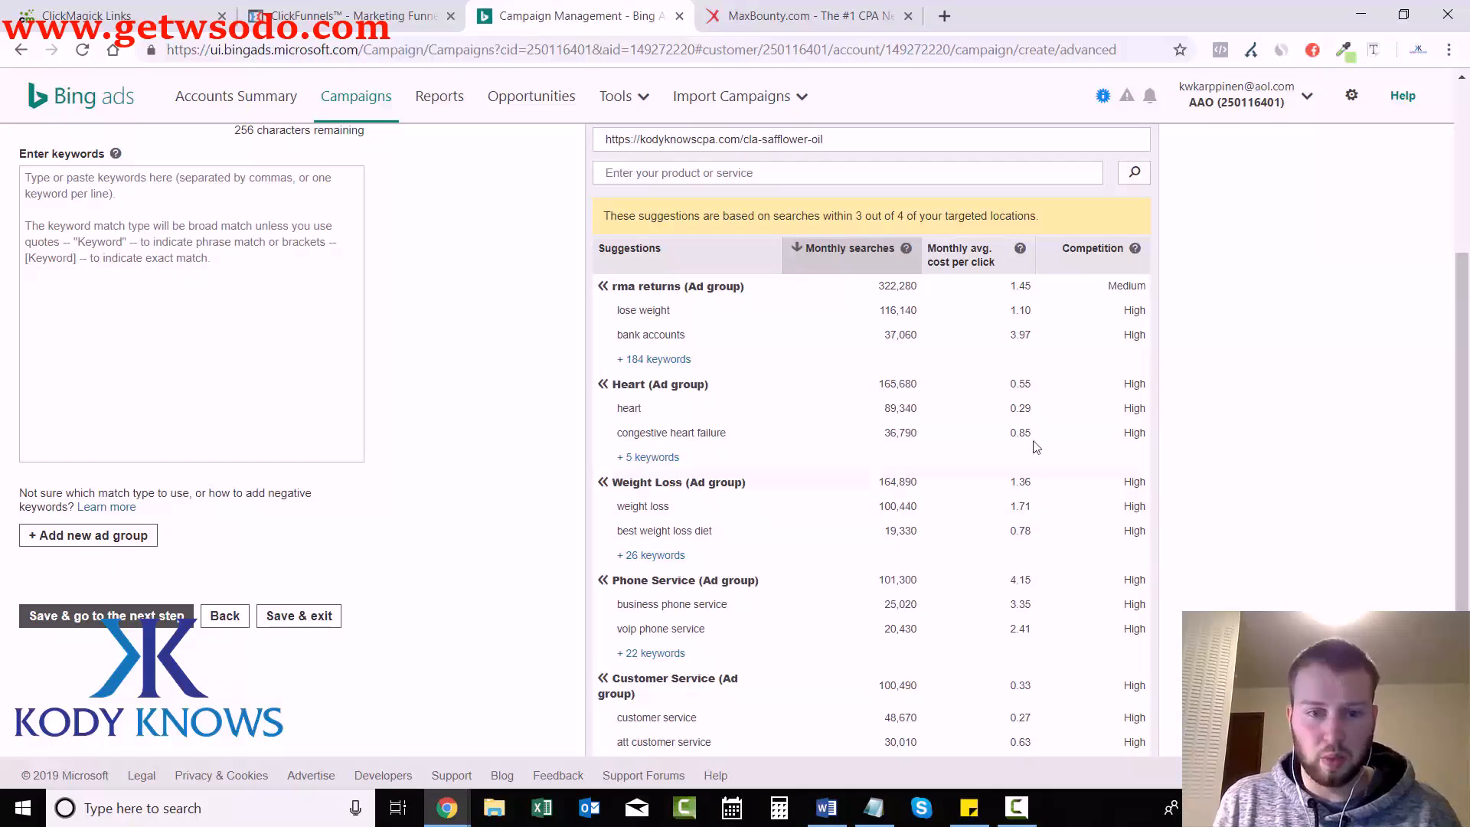
mouse_move(1464, 391)
mouse_down()
mouse_move(1466, 287)
mouse_move(1464, 364)
mouse_up()
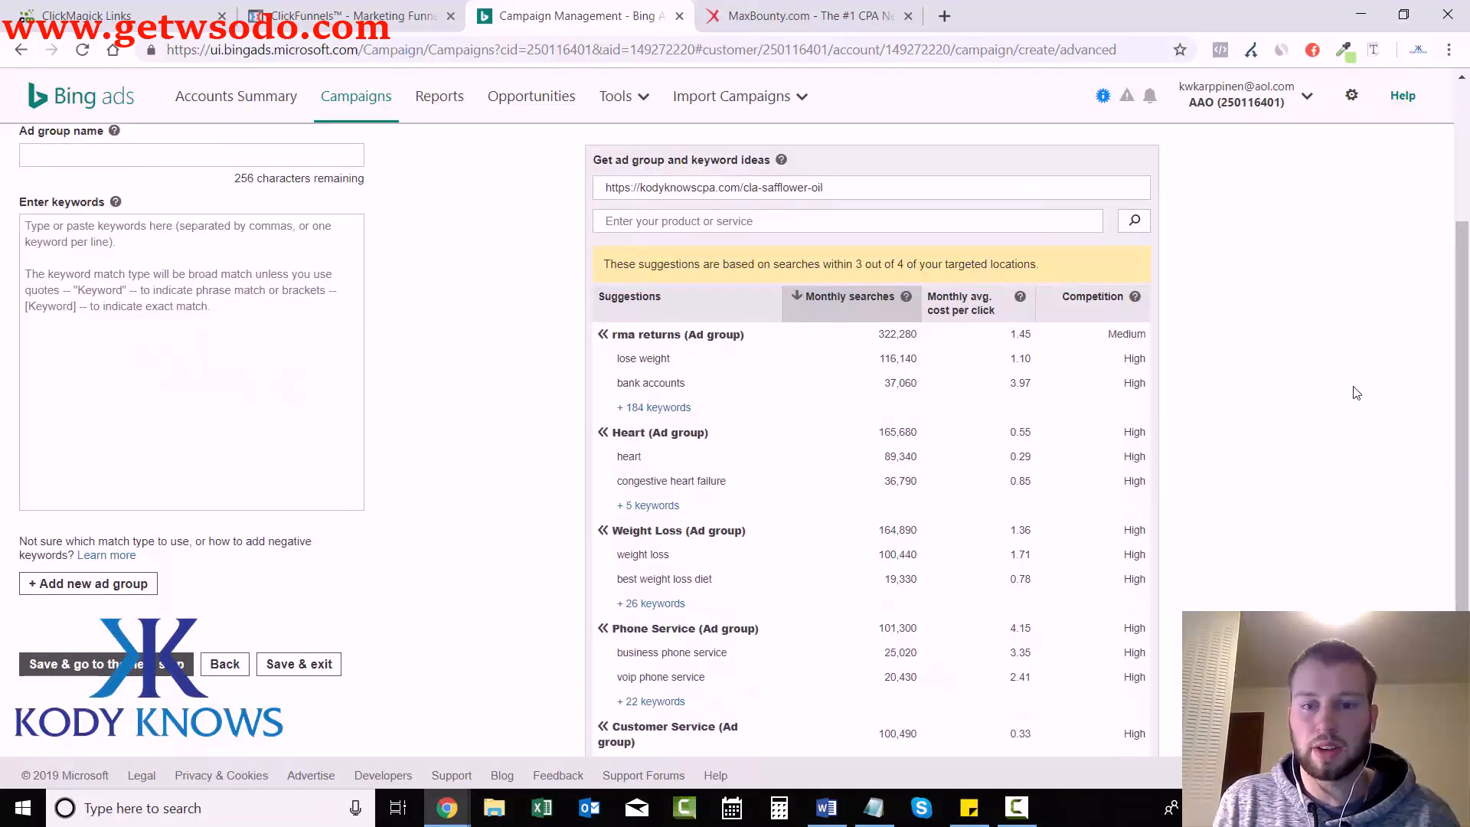
click(603, 531)
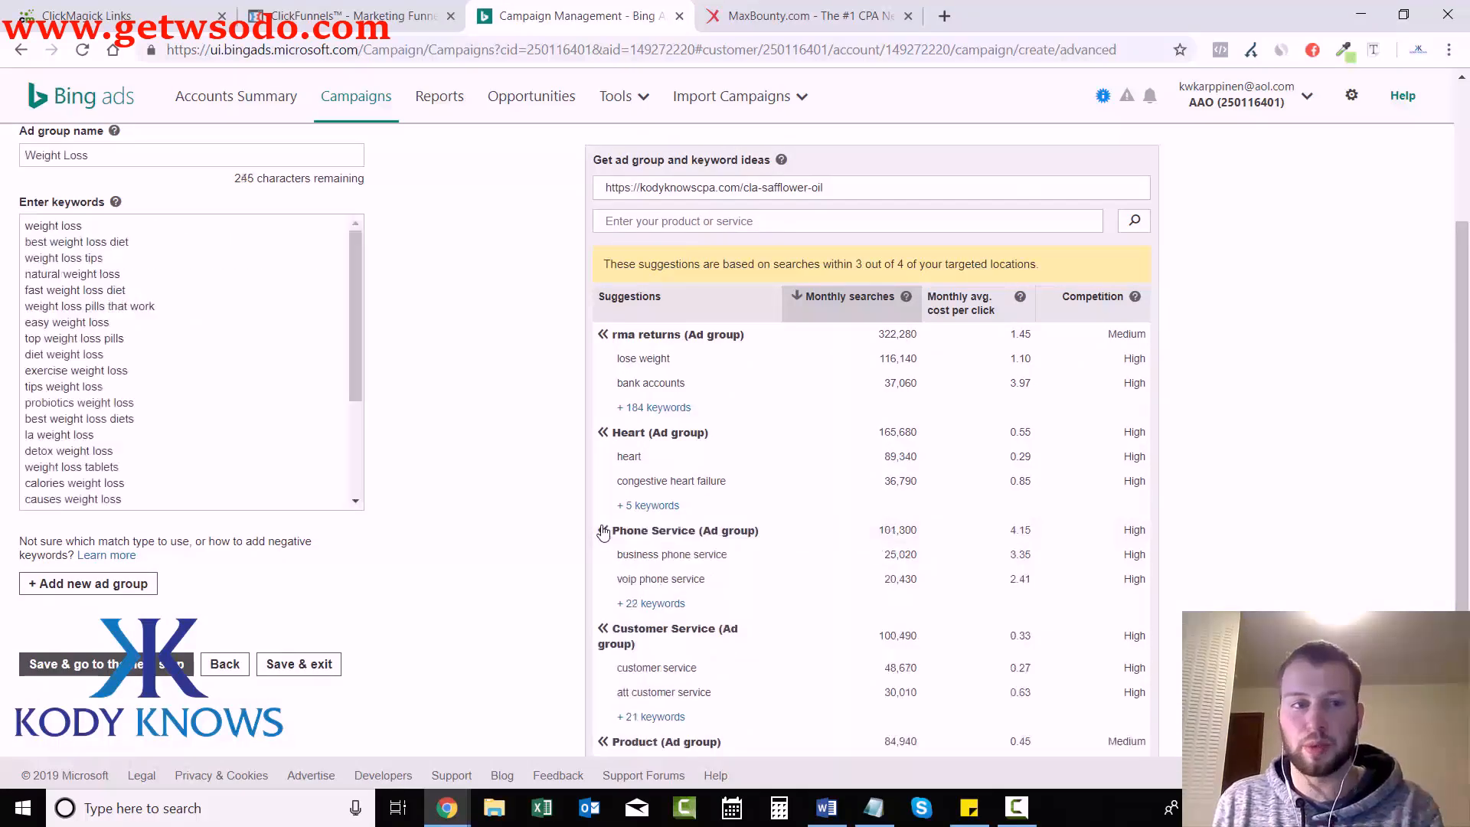
drag(360, 392, 603, 452)
scroll(673, 440, up, 1)
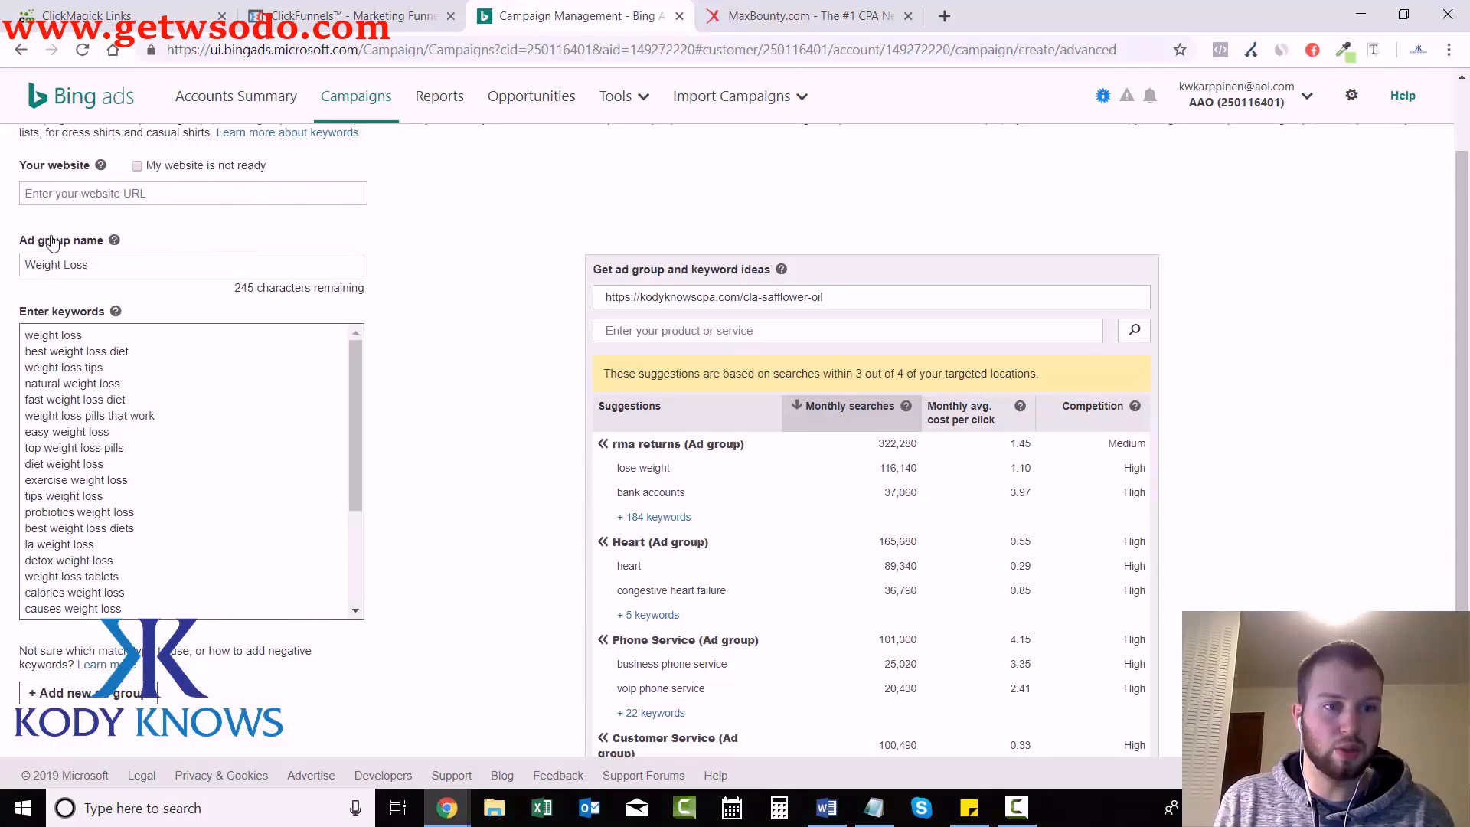
Step: Rename the Weight Loss ad group as "Weight Loss - Bing Sug" and check its keyword list
click(121, 268)
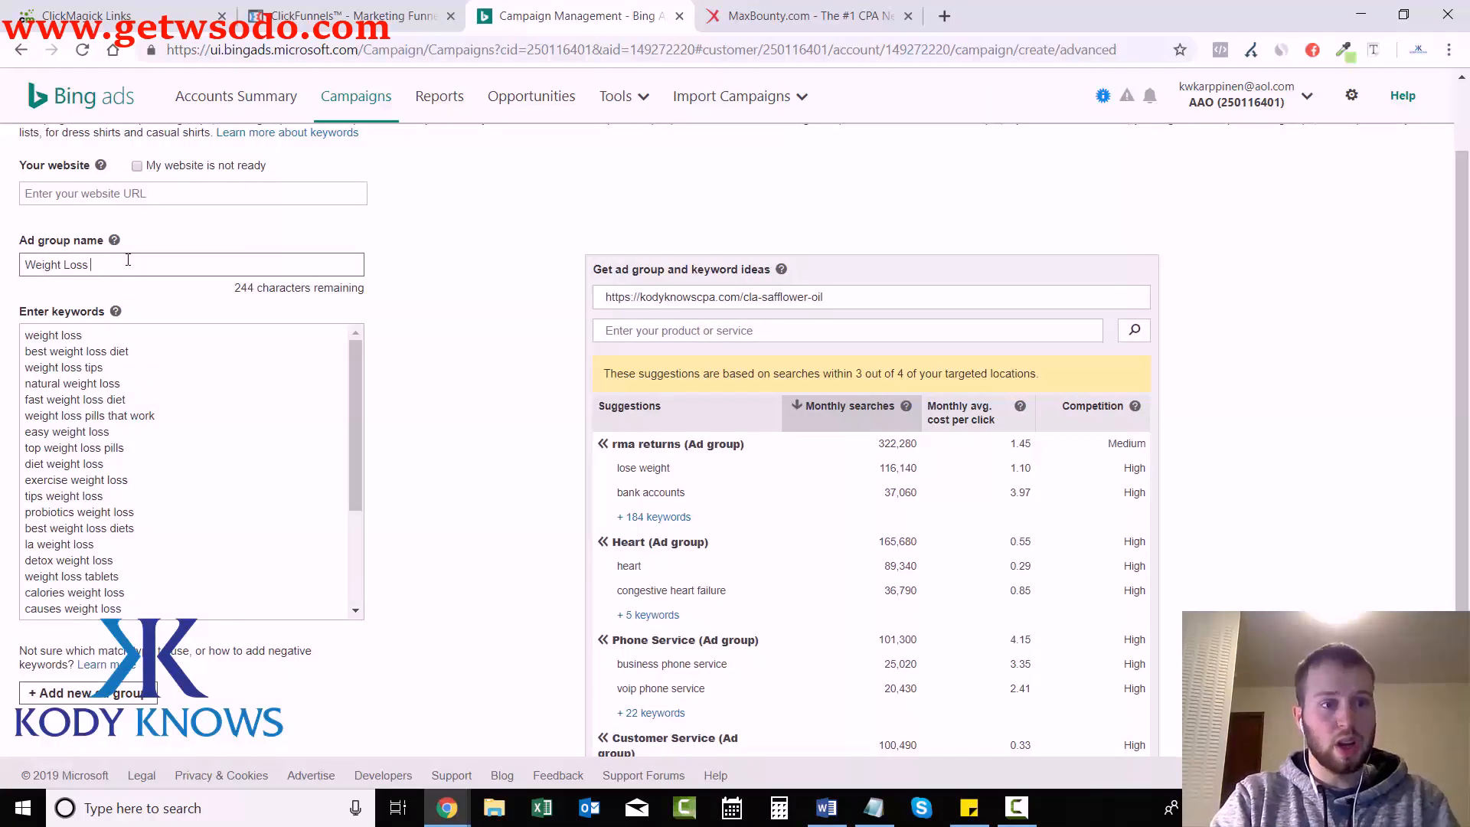
text(- Bing Sug)
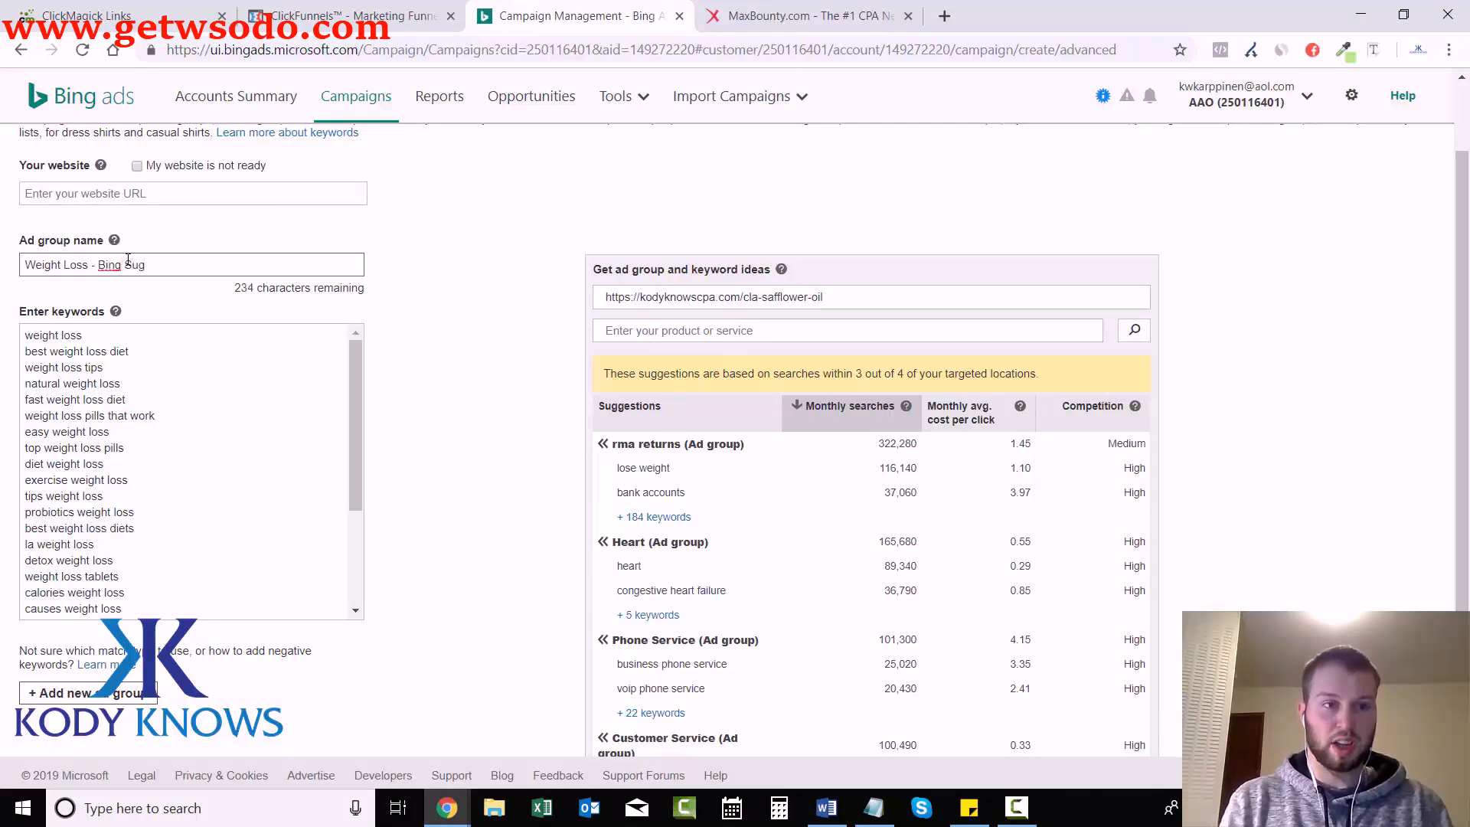
click(383, 331)
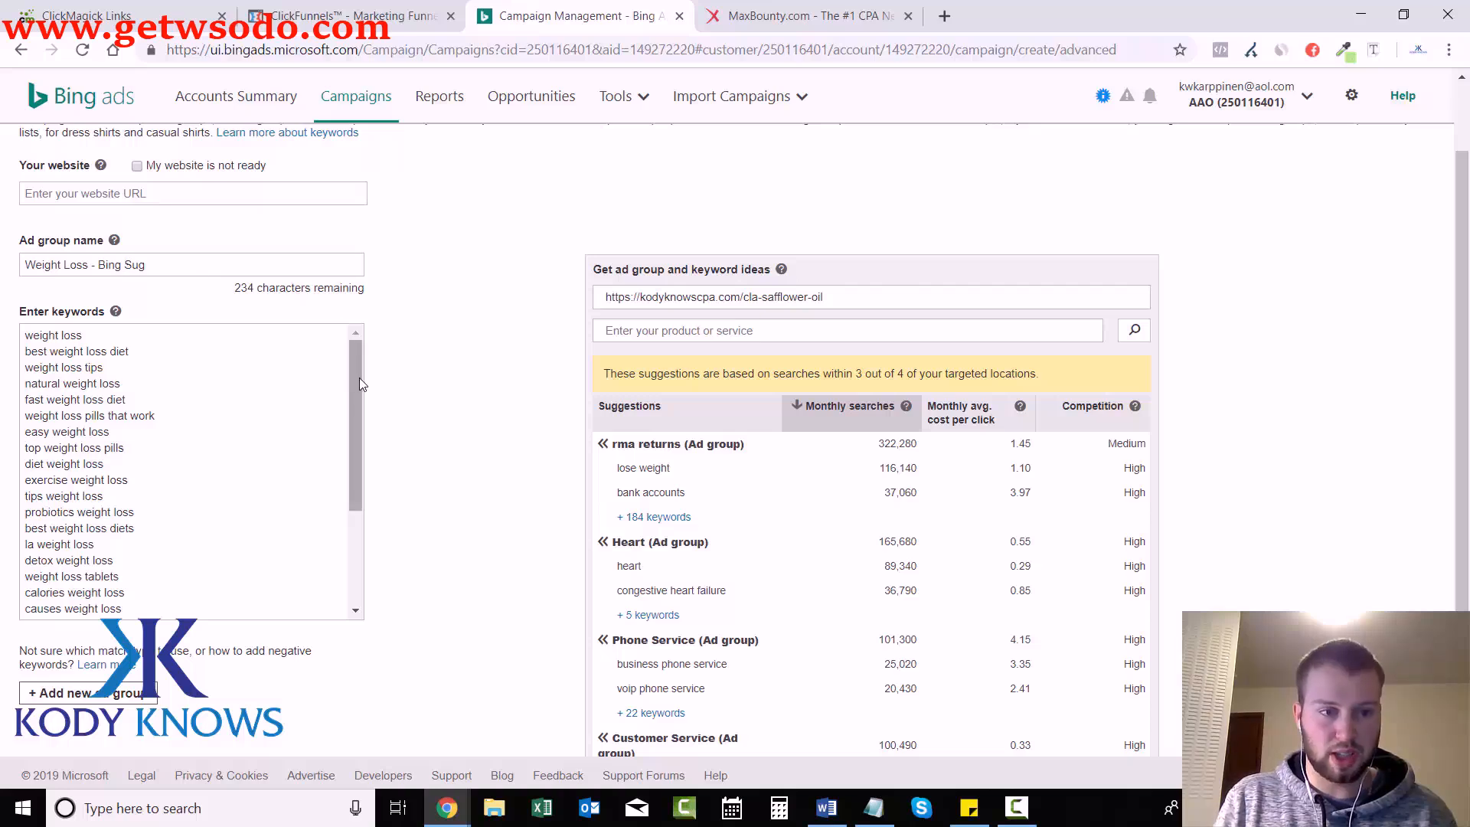
mouse_move(360, 378)
mouse_down()
mouse_move(360, 452)
mouse_move(360, 349)
mouse_up()
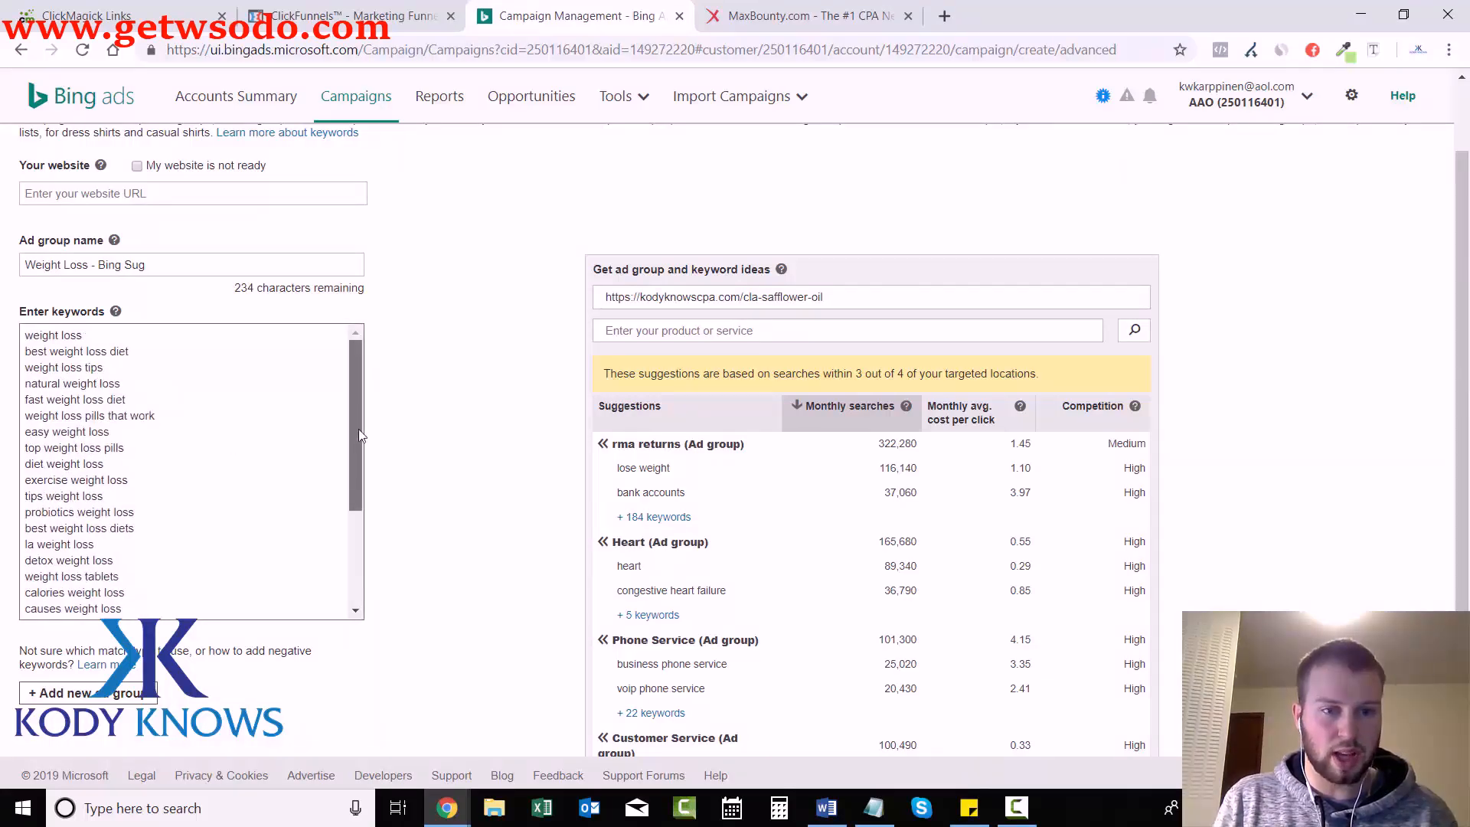
drag(358, 429, 360, 349)
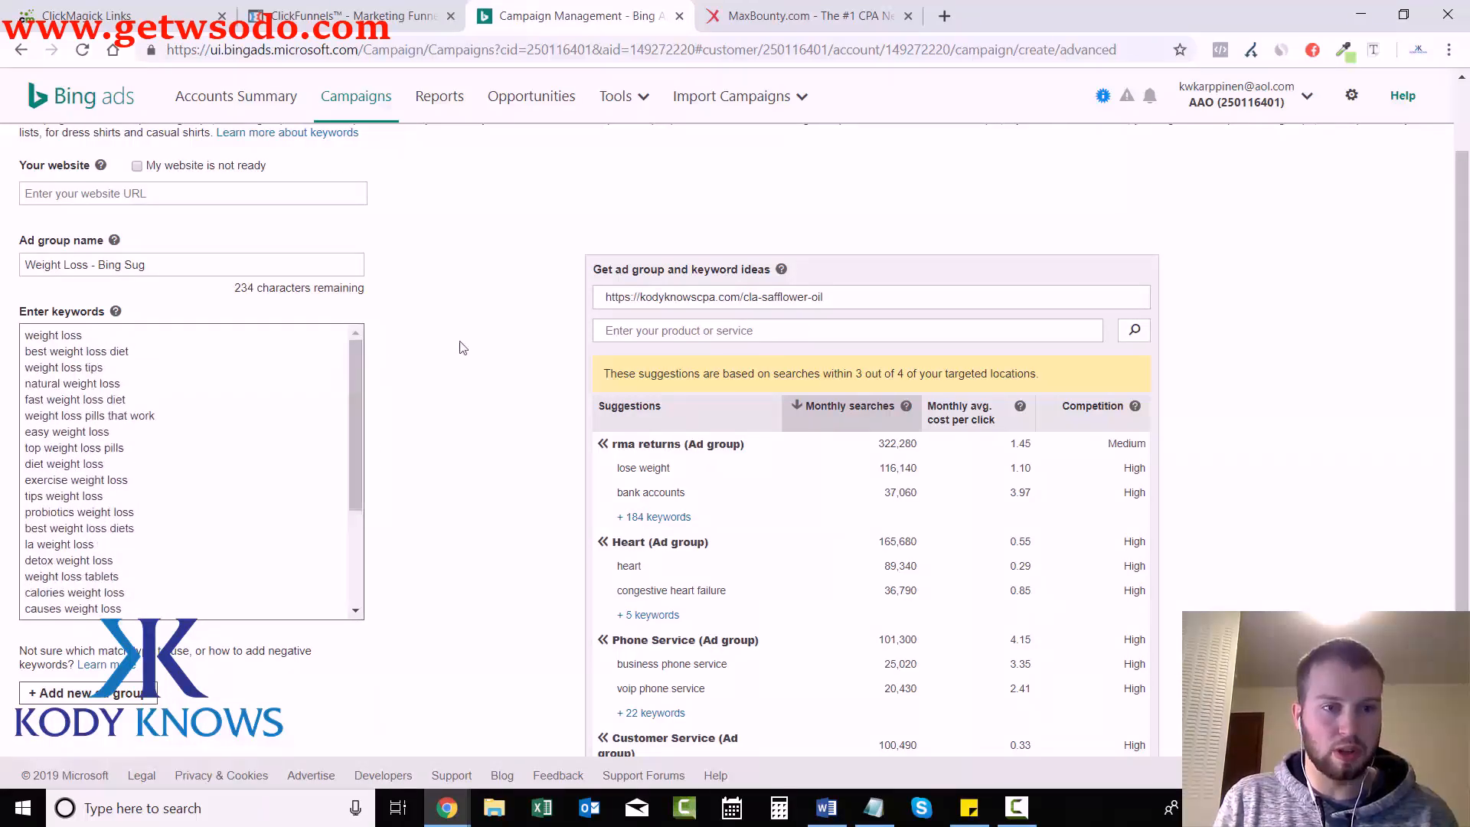
Step: Add a second ad group to the campaign and name it "Bing Sug Bulk"
click(122, 693)
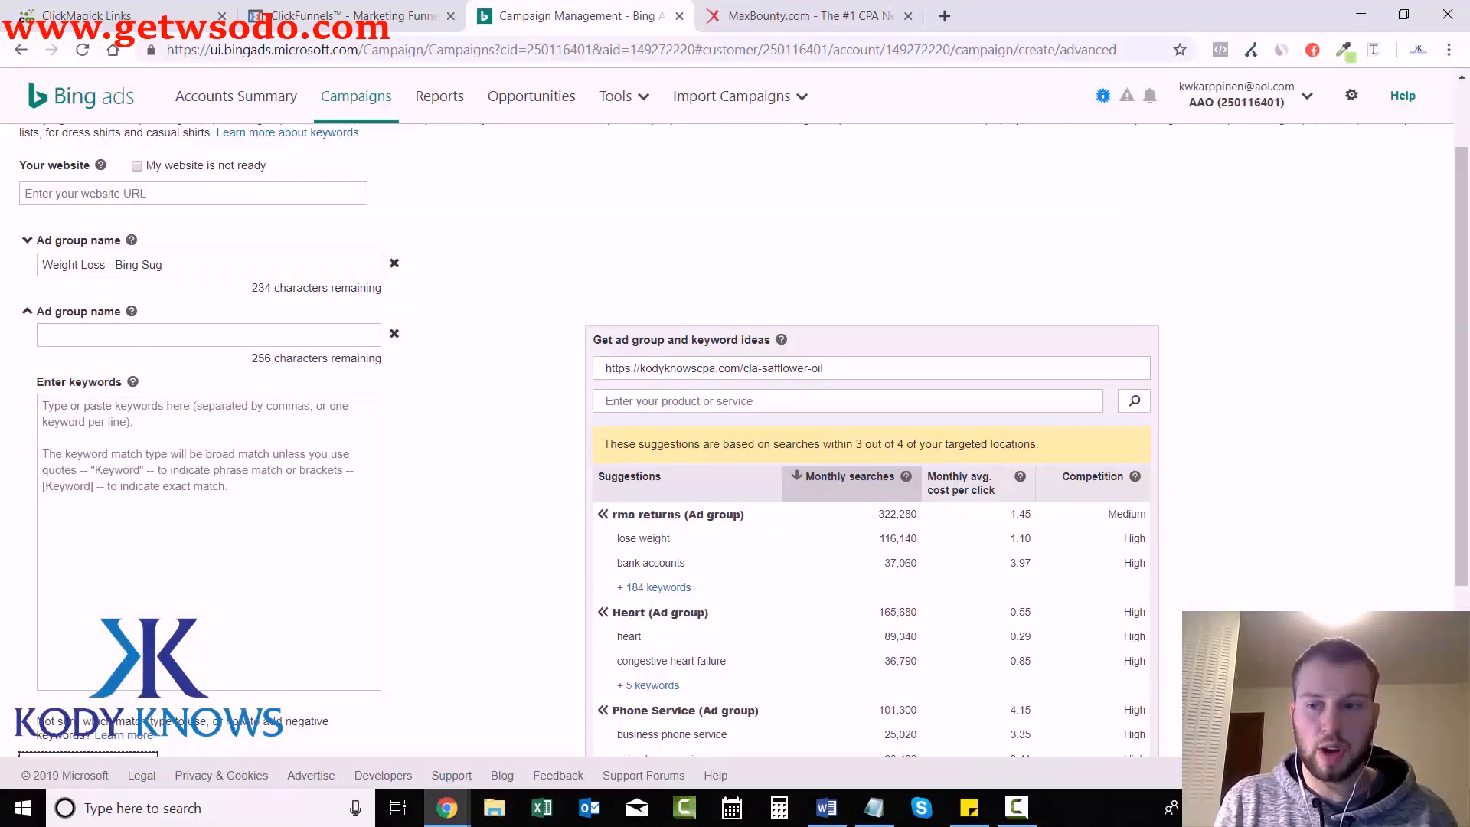
drag(1467, 302, 1468, 371)
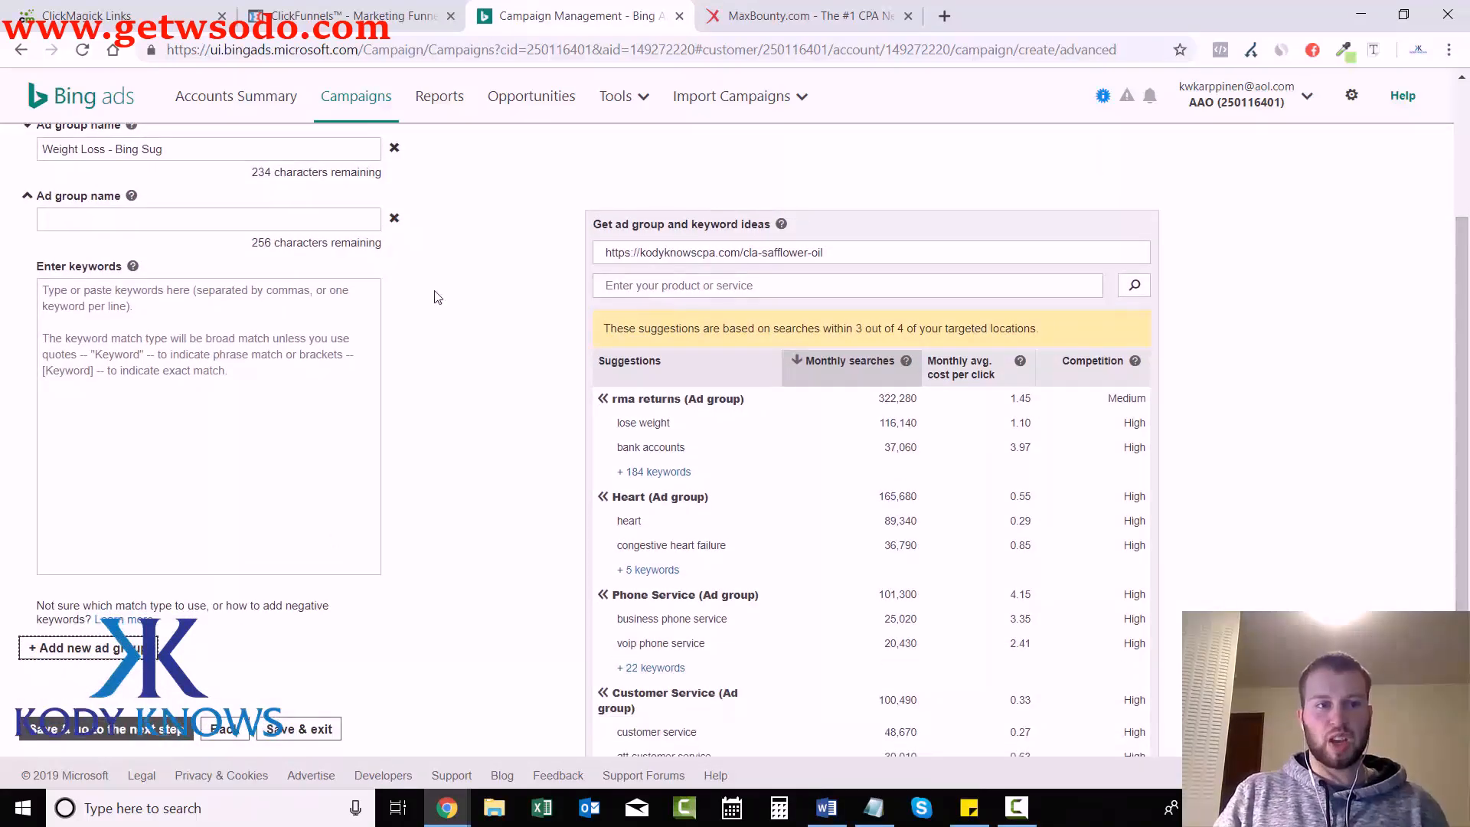
click(114, 222)
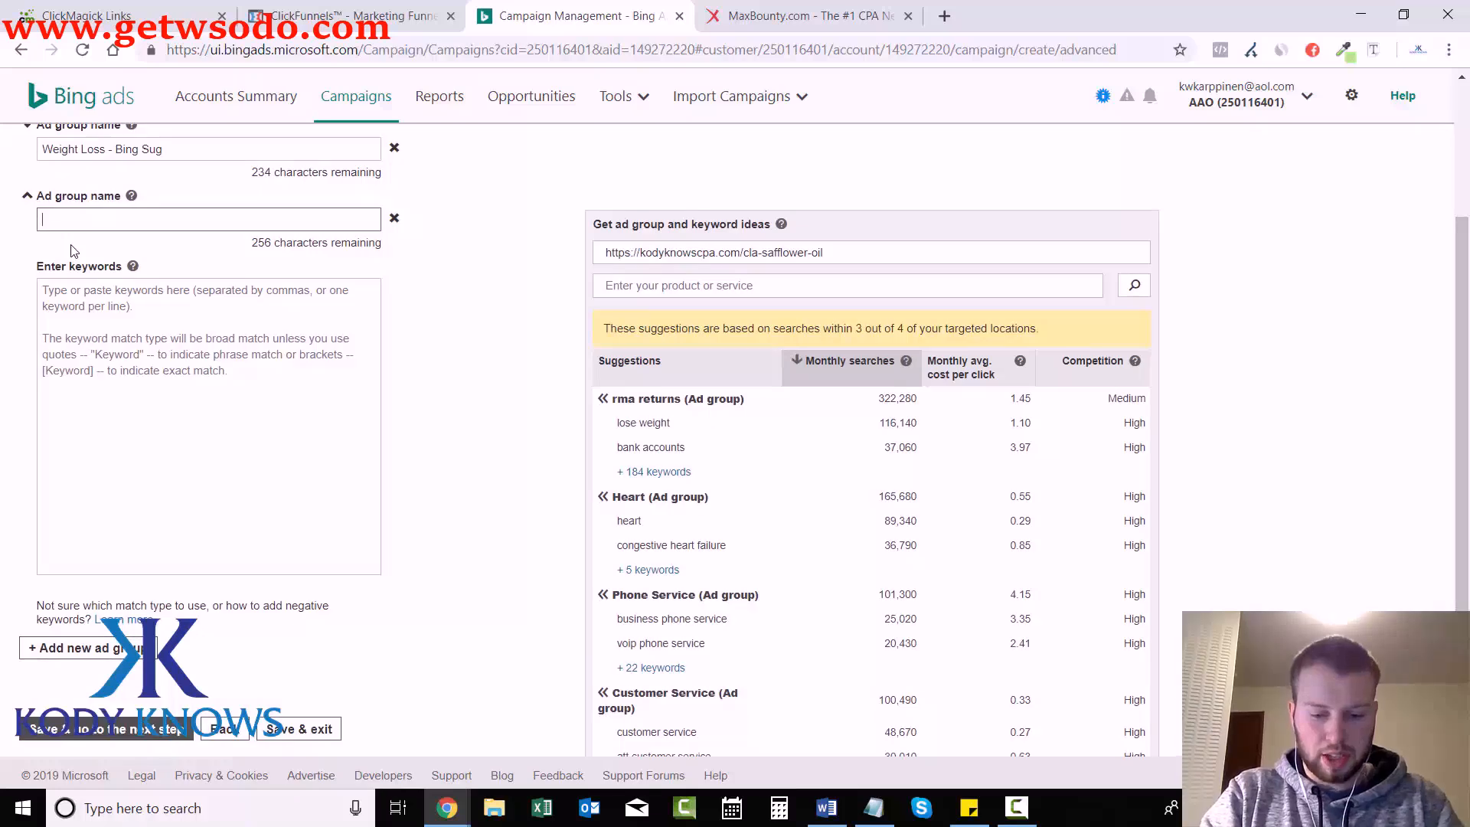
key(ctrl+v)
text(Bul)
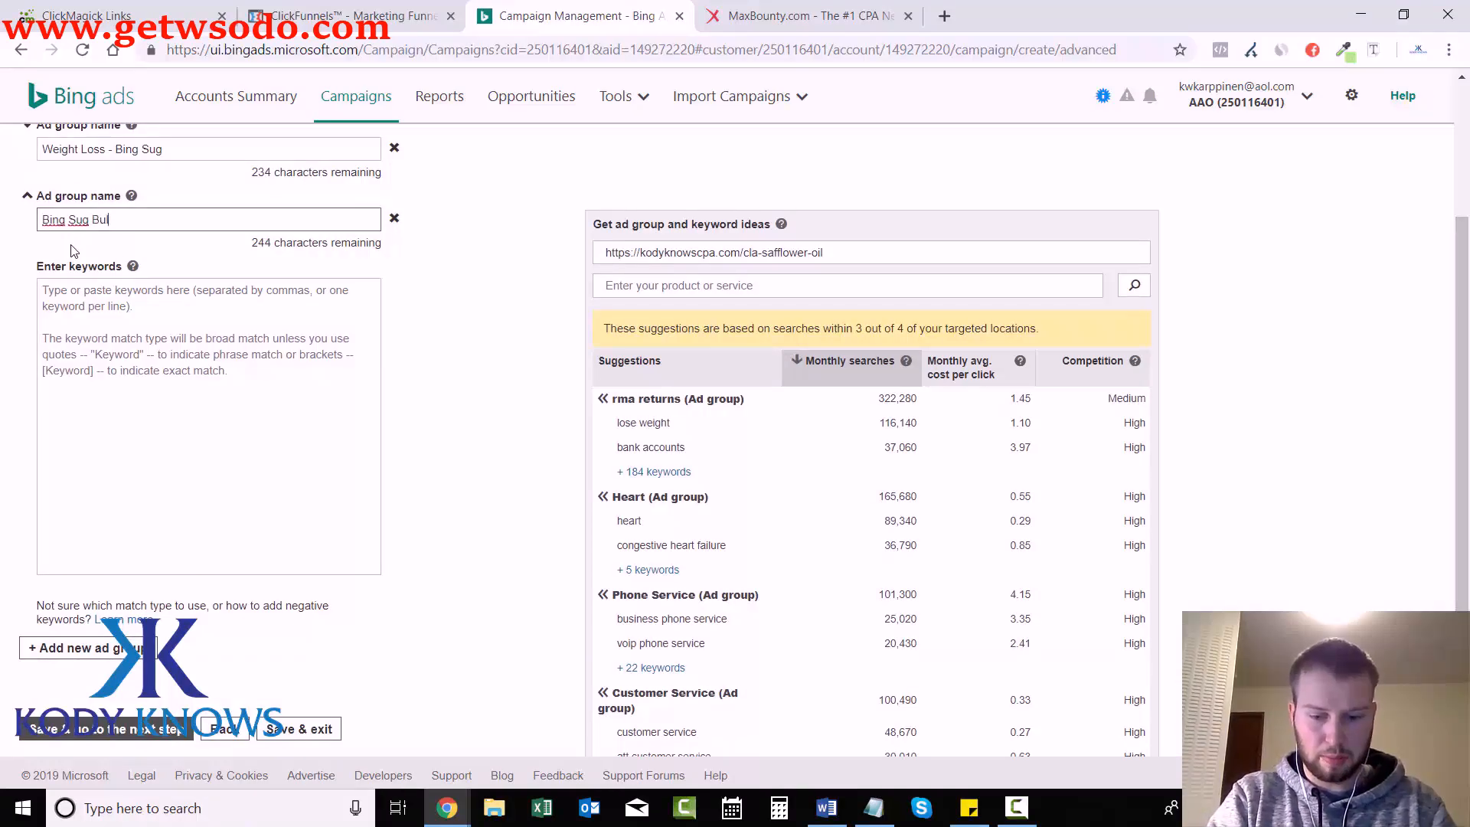
text(k)
click(415, 378)
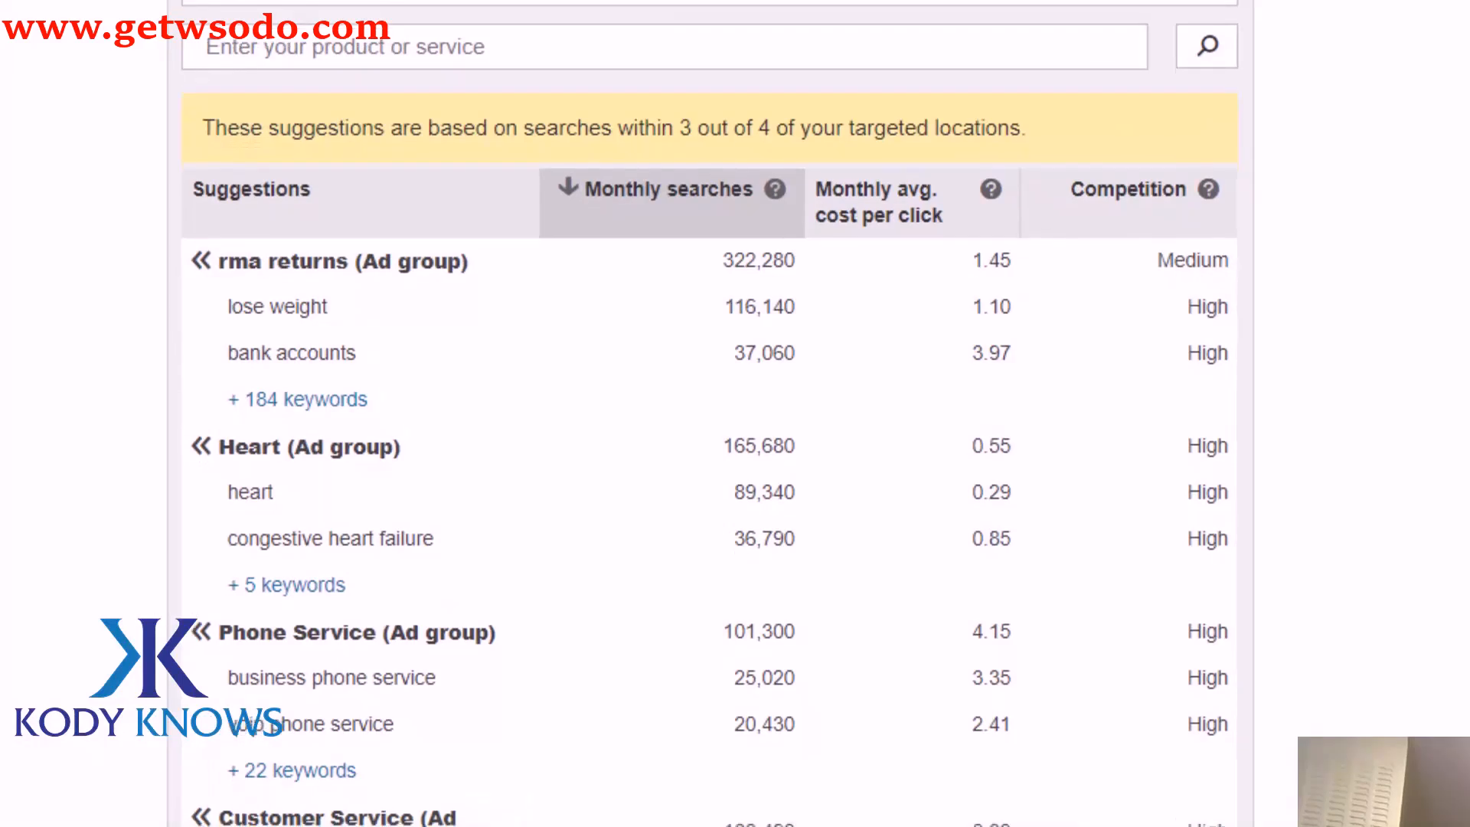
Step: Find the suggested Weight Loss Product ad group and add all its keywords to the Bing Sug Bulk ad group
scroll(710, 413, down, 5)
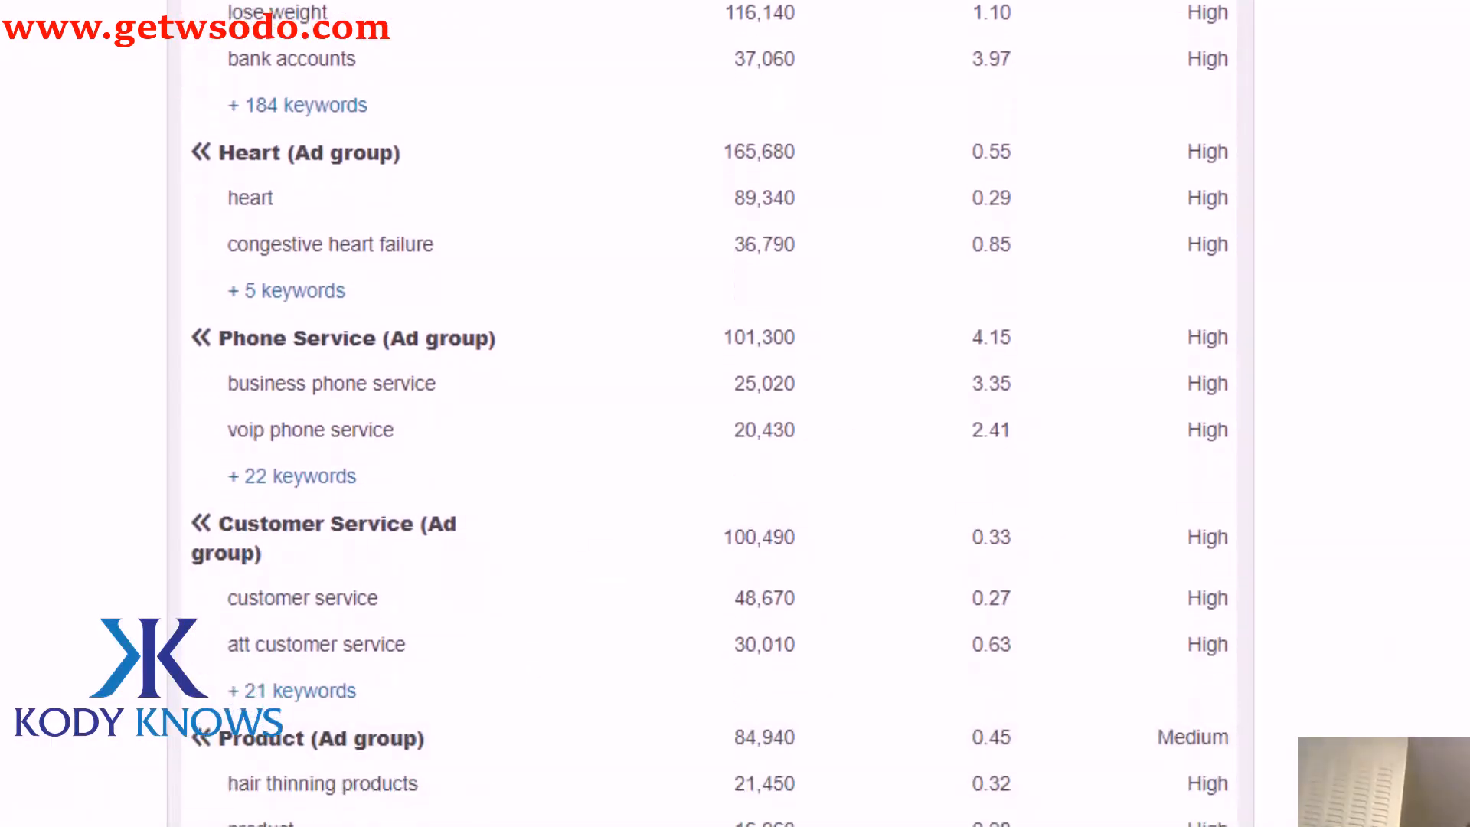
scroll(710, 414, down, 20)
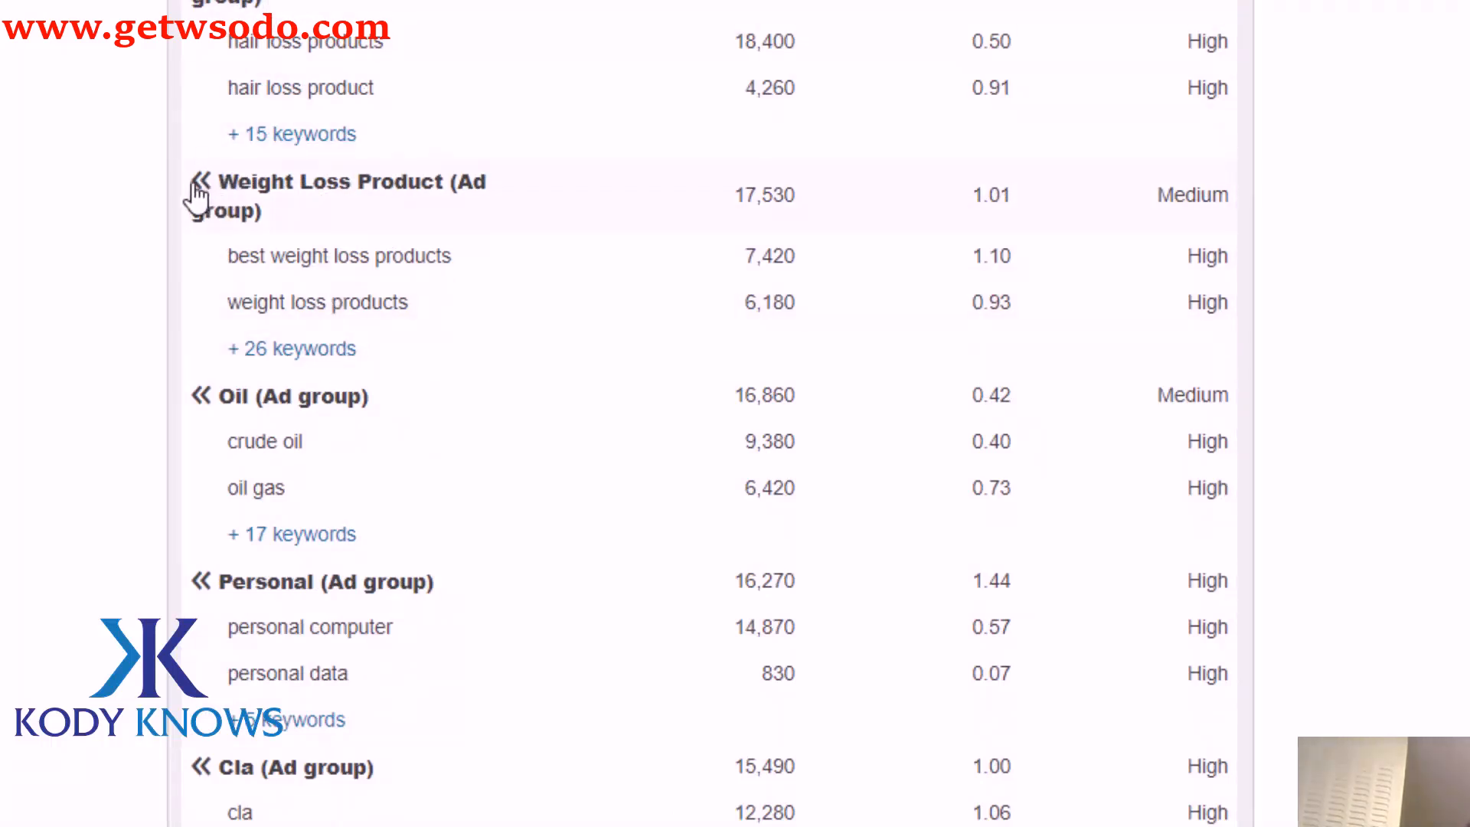
scroll(1178, 339, up, 7)
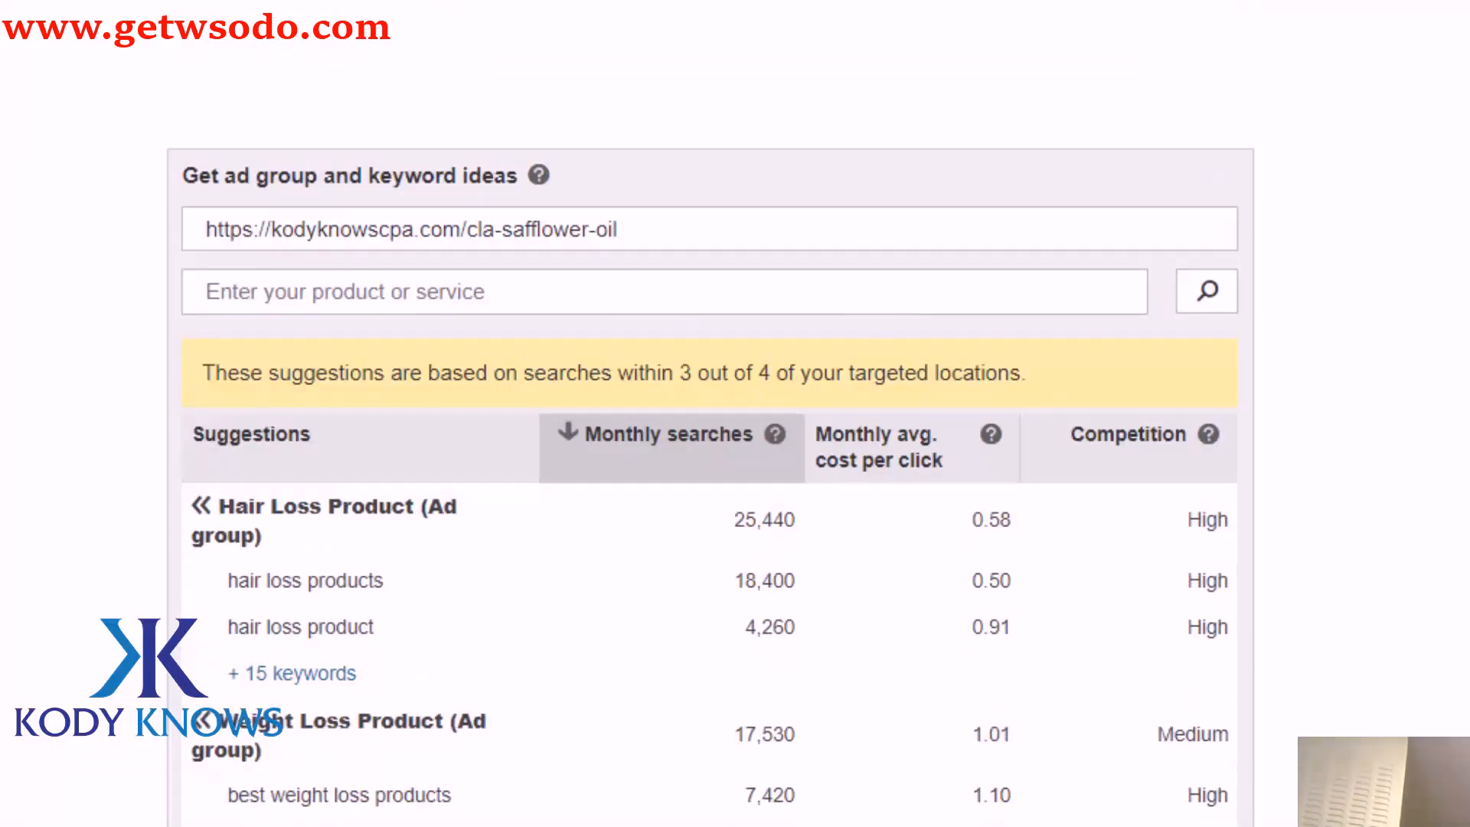
scroll(314, 598, down, 4)
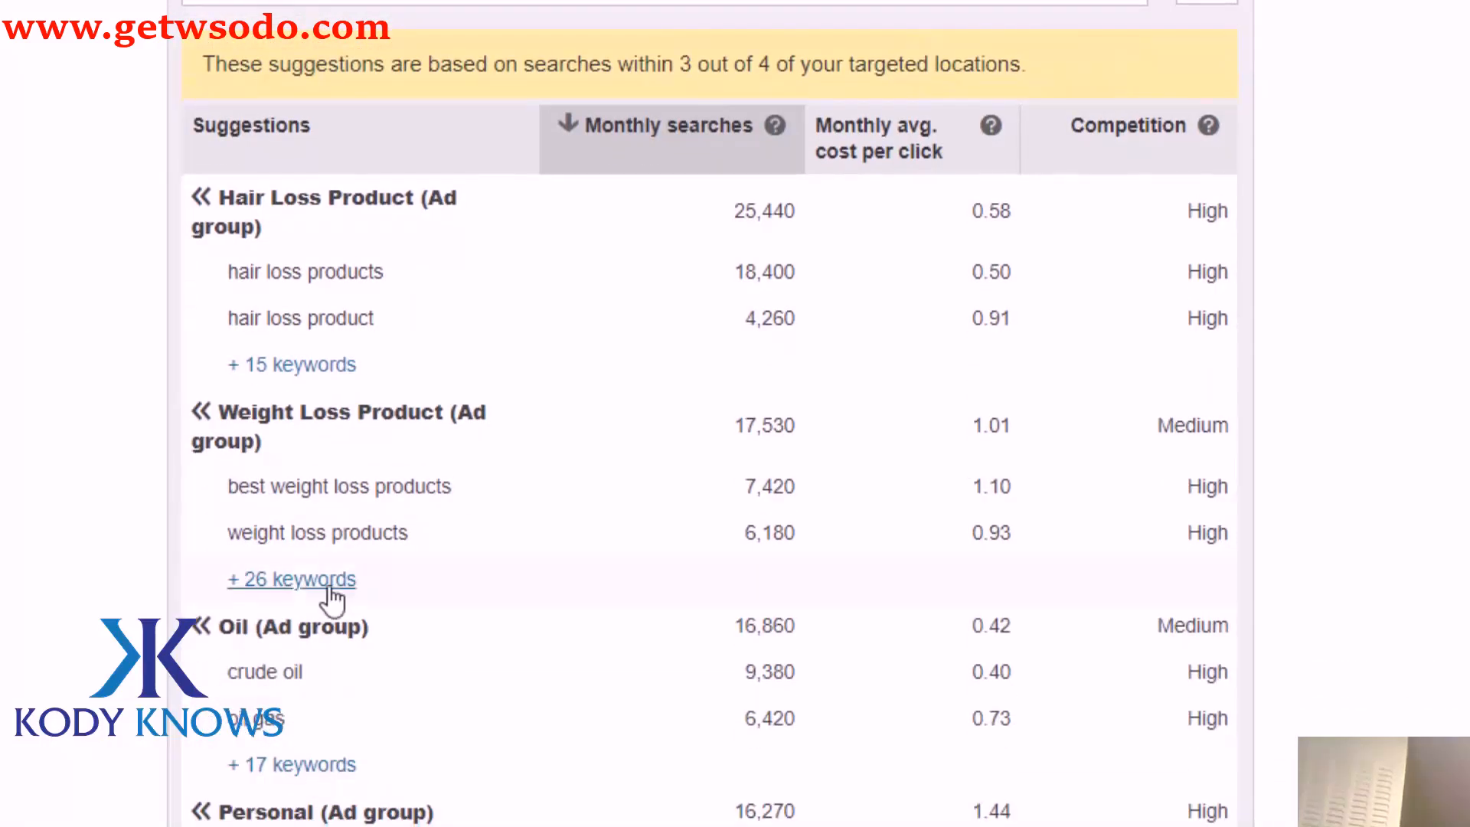
click(305, 585)
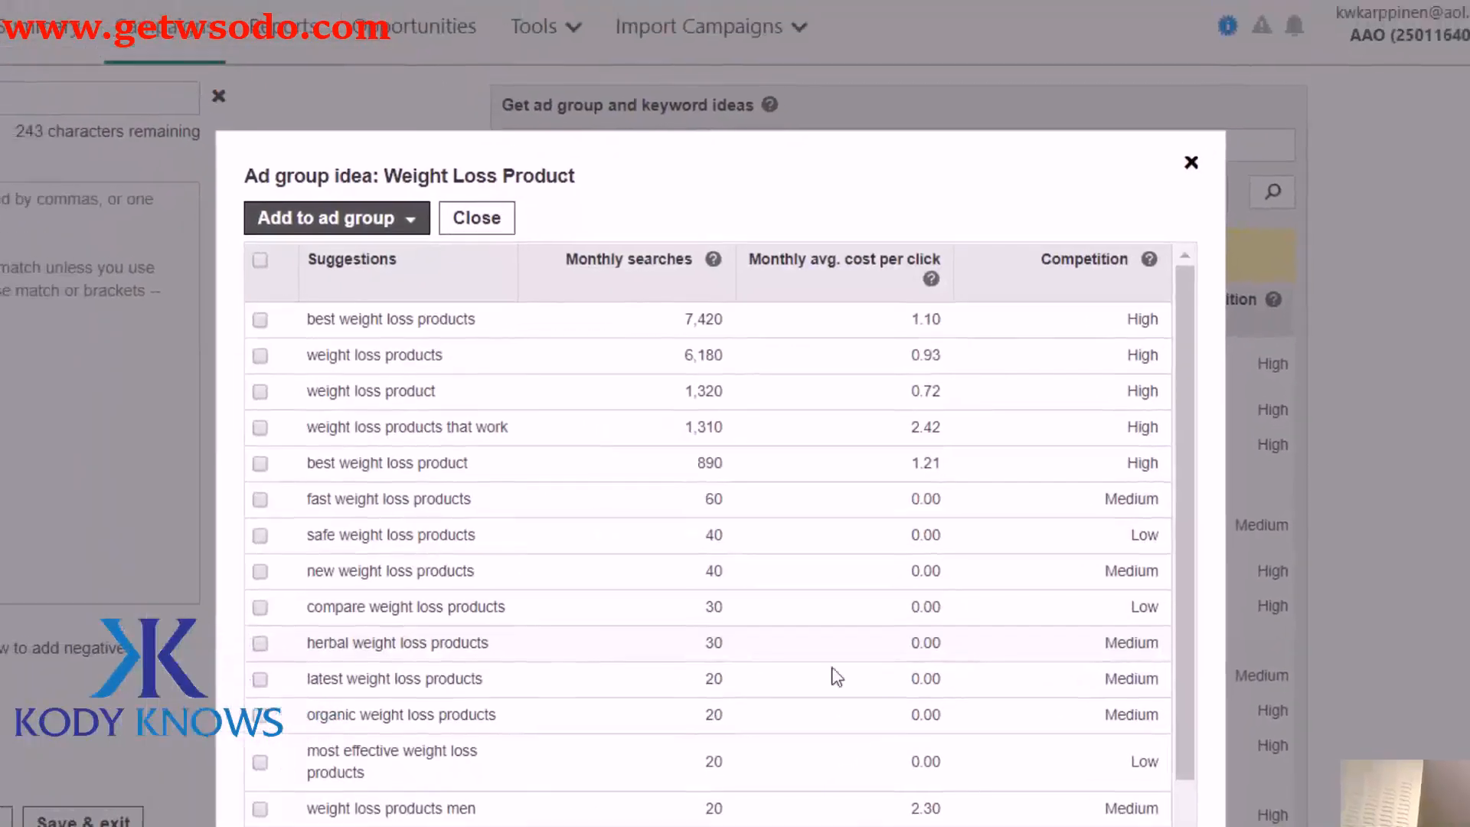
click(255, 263)
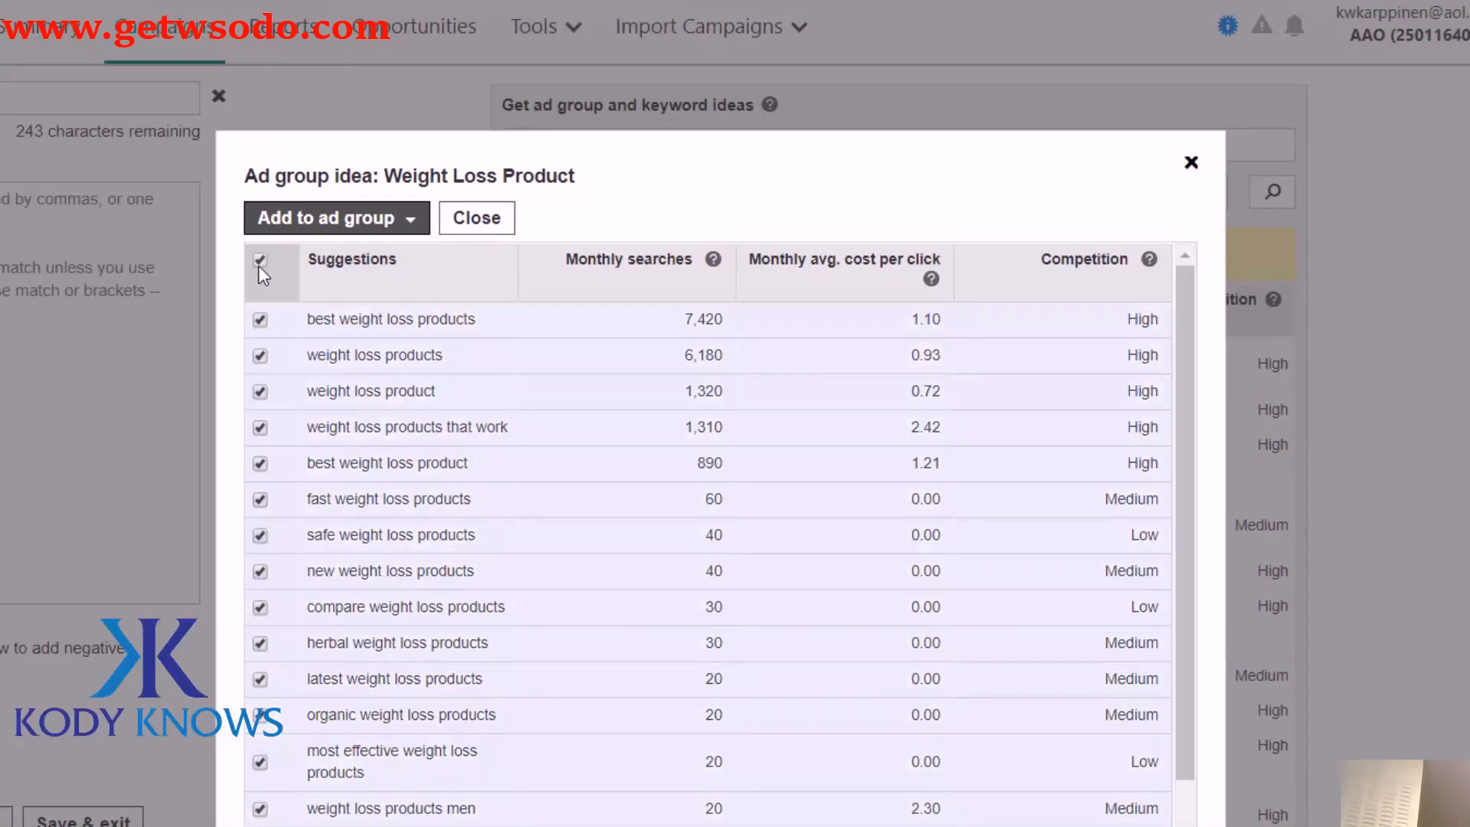
scroll(356, 230, down, 1)
click(338, 174)
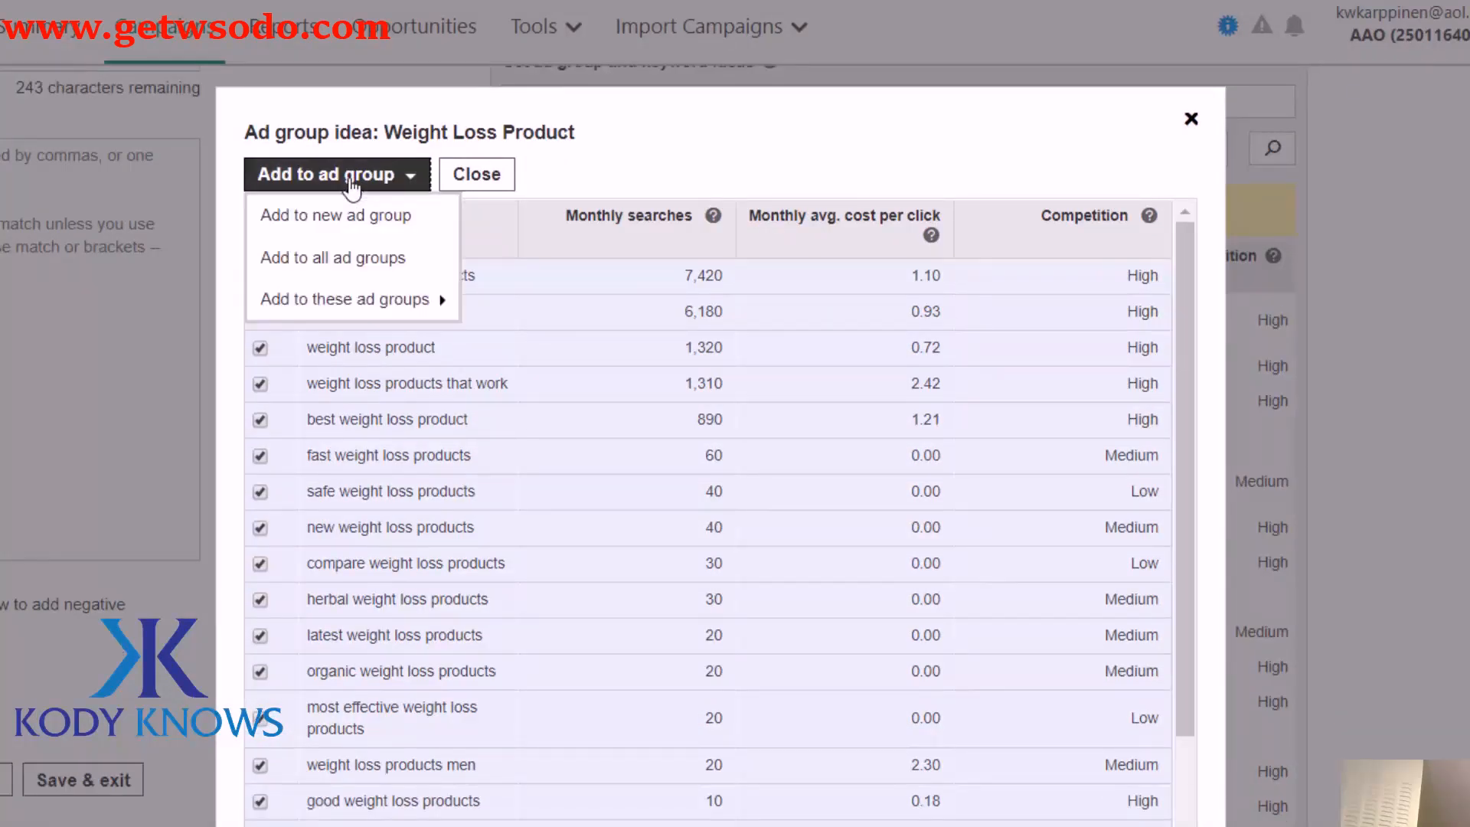
mouse_move(354, 297)
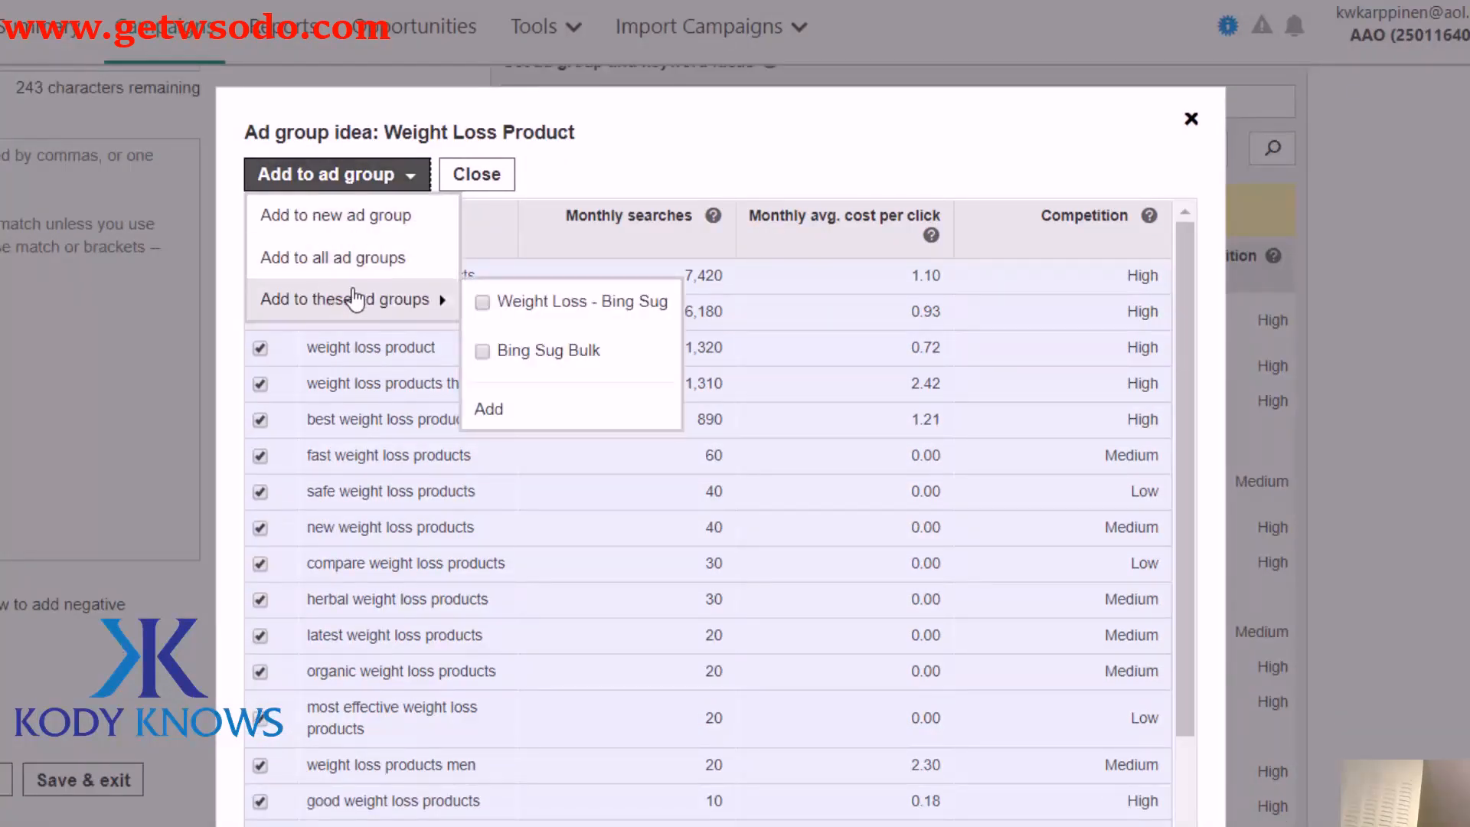
click(481, 351)
click(515, 407)
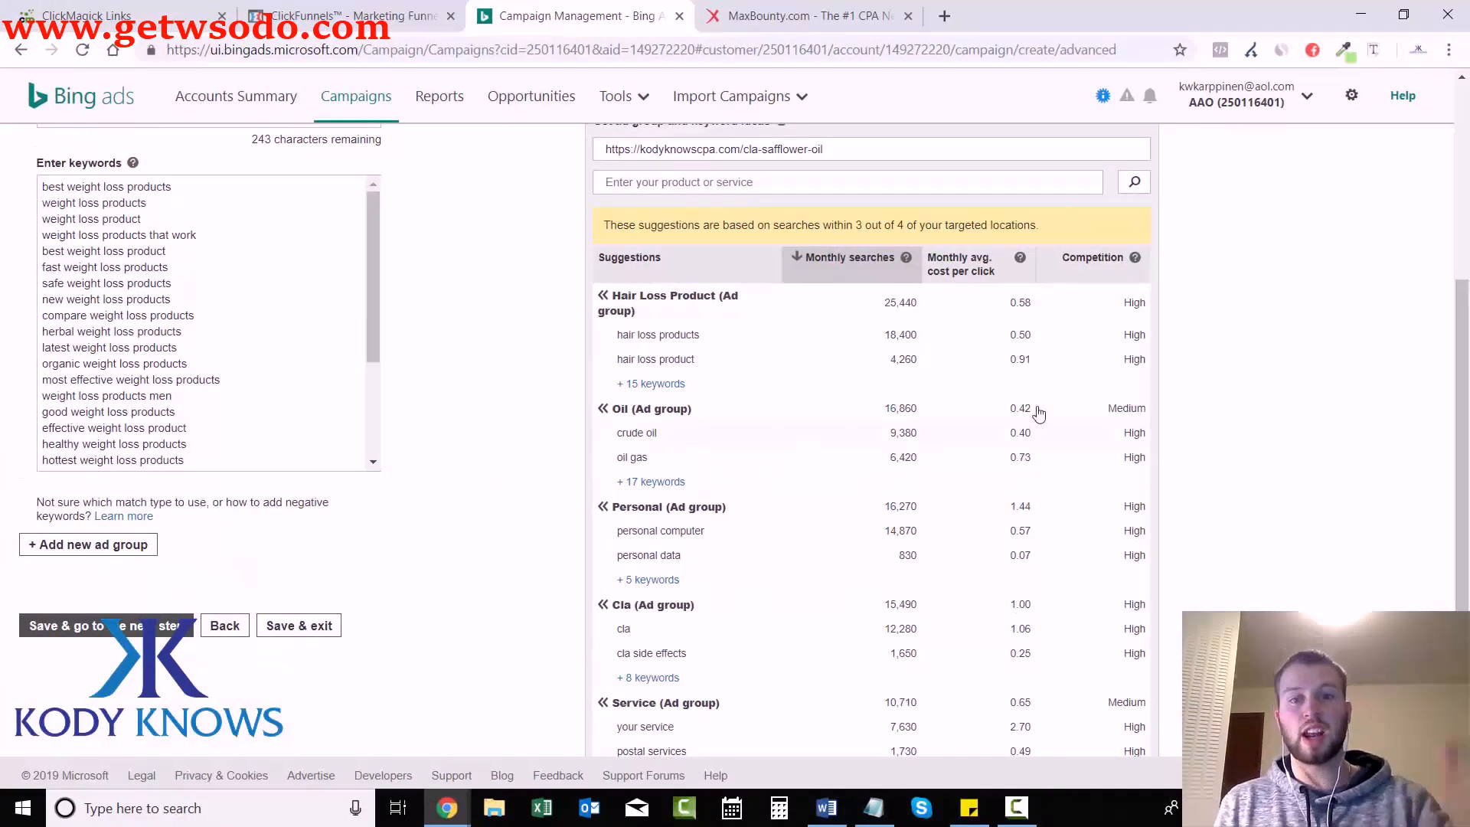
Step: Add all keywords from the suggested Cla ad group to the Bing Sug Bulk ad group
scroll(995, 425, down, 1)
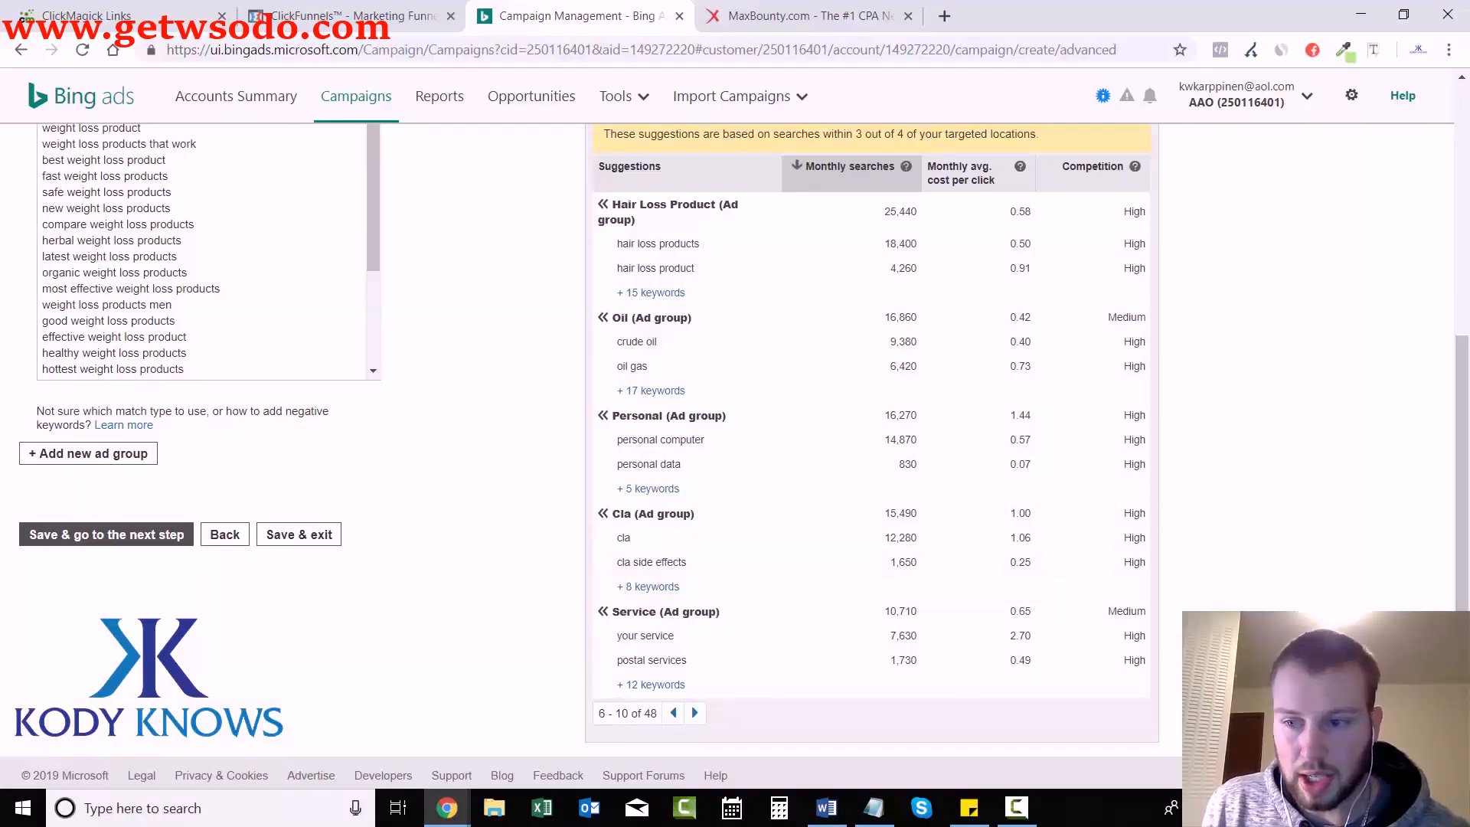
scroll(824, 649, up, 1)
scroll(824, 649, down, 1)
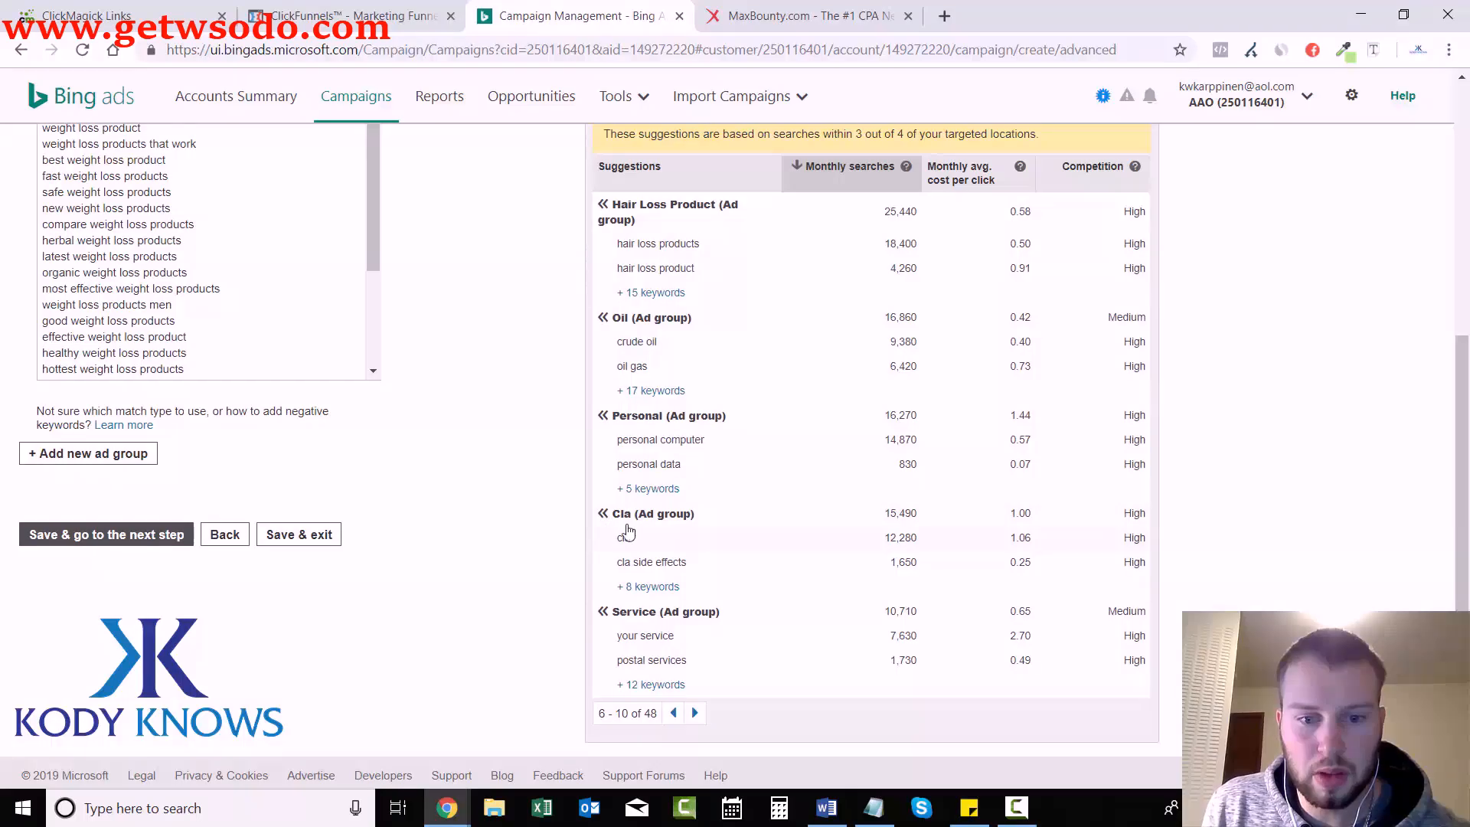
click(648, 587)
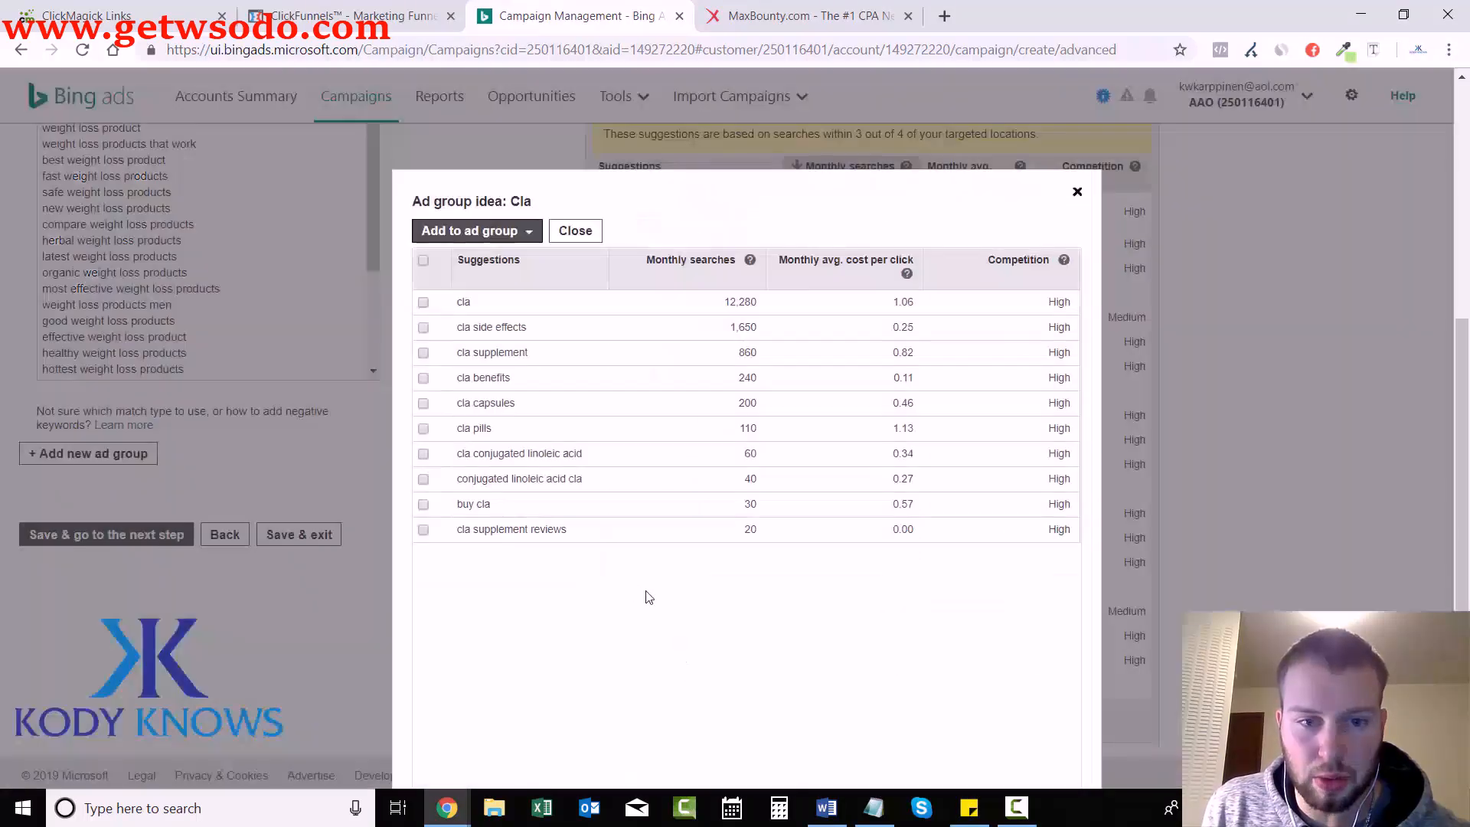
click(424, 267)
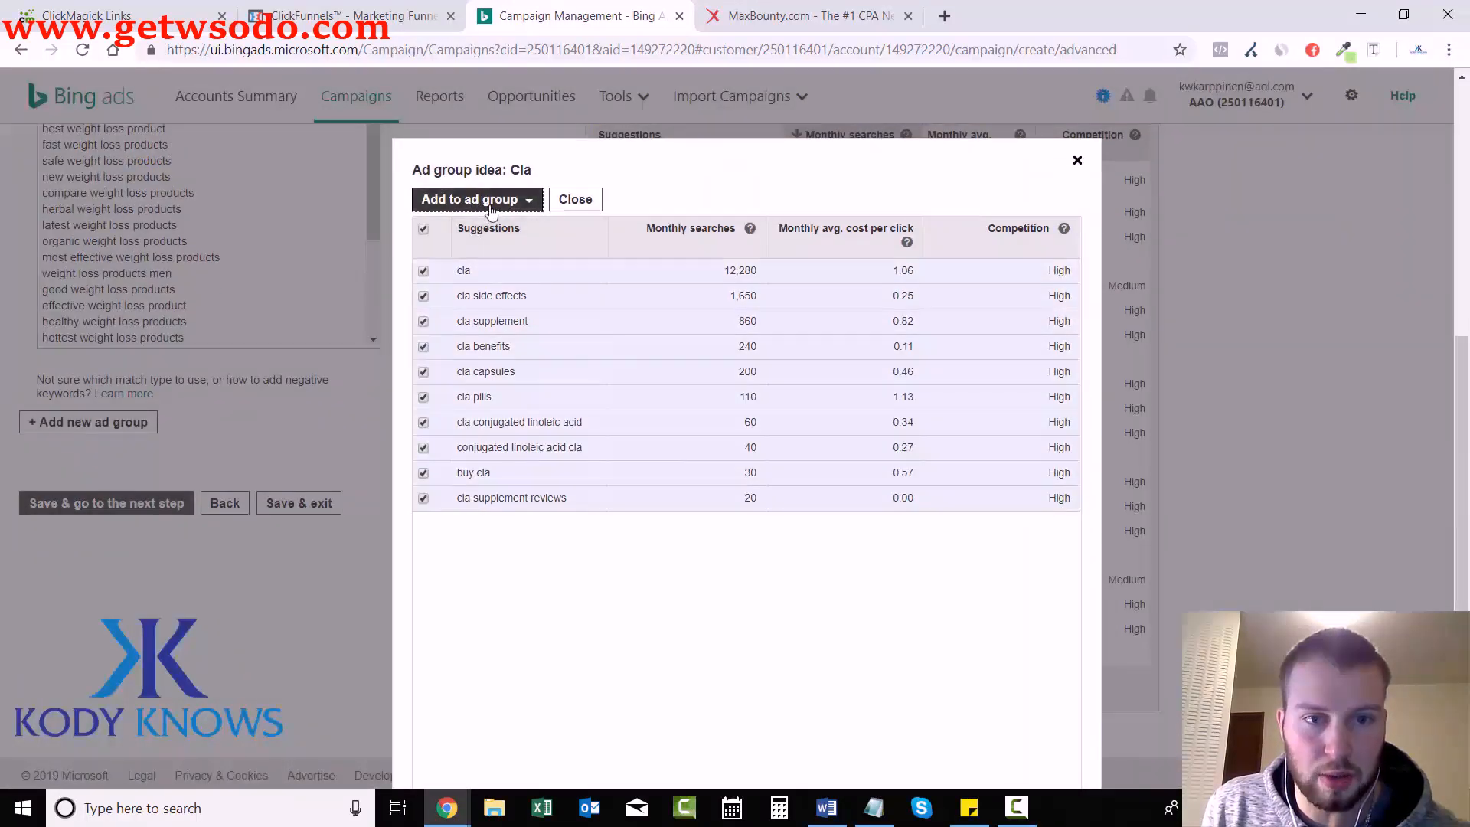
click(474, 201)
mouse_move(520, 287)
click(579, 323)
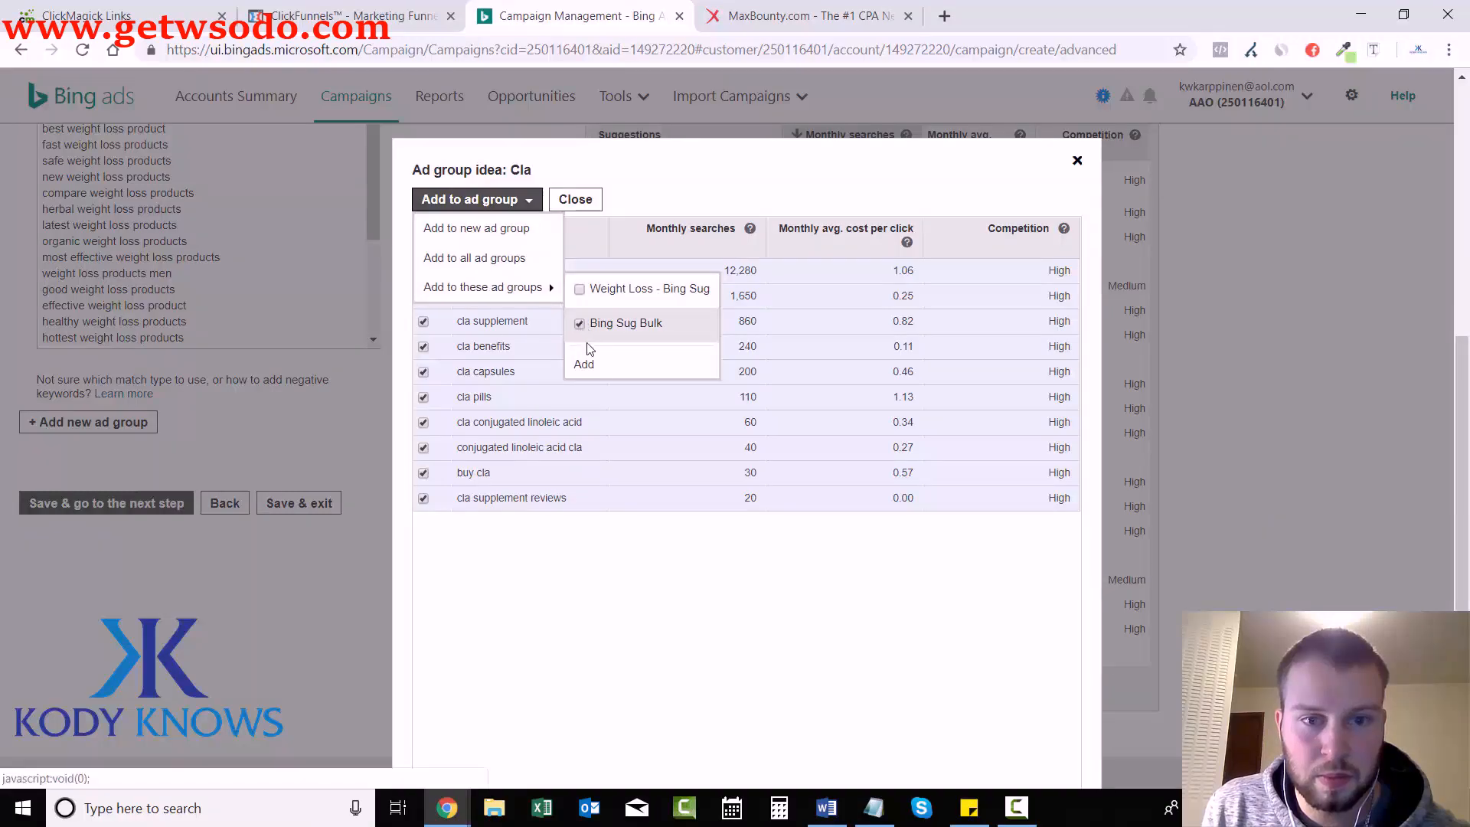
click(584, 364)
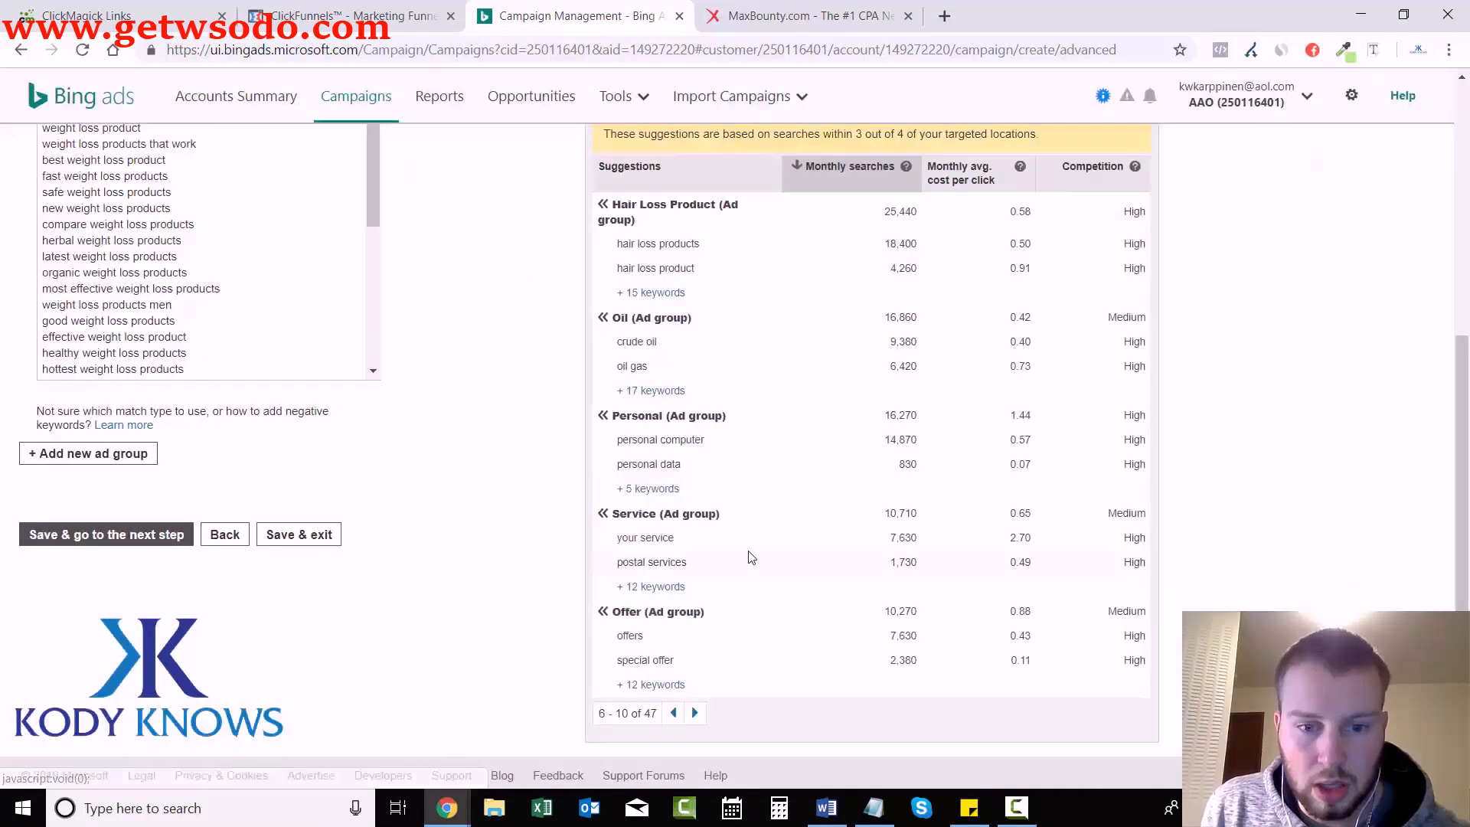
Step: Find the suggested Safflower Oil ad group and add all its keywords to Bing Sug Bulk
click(695, 714)
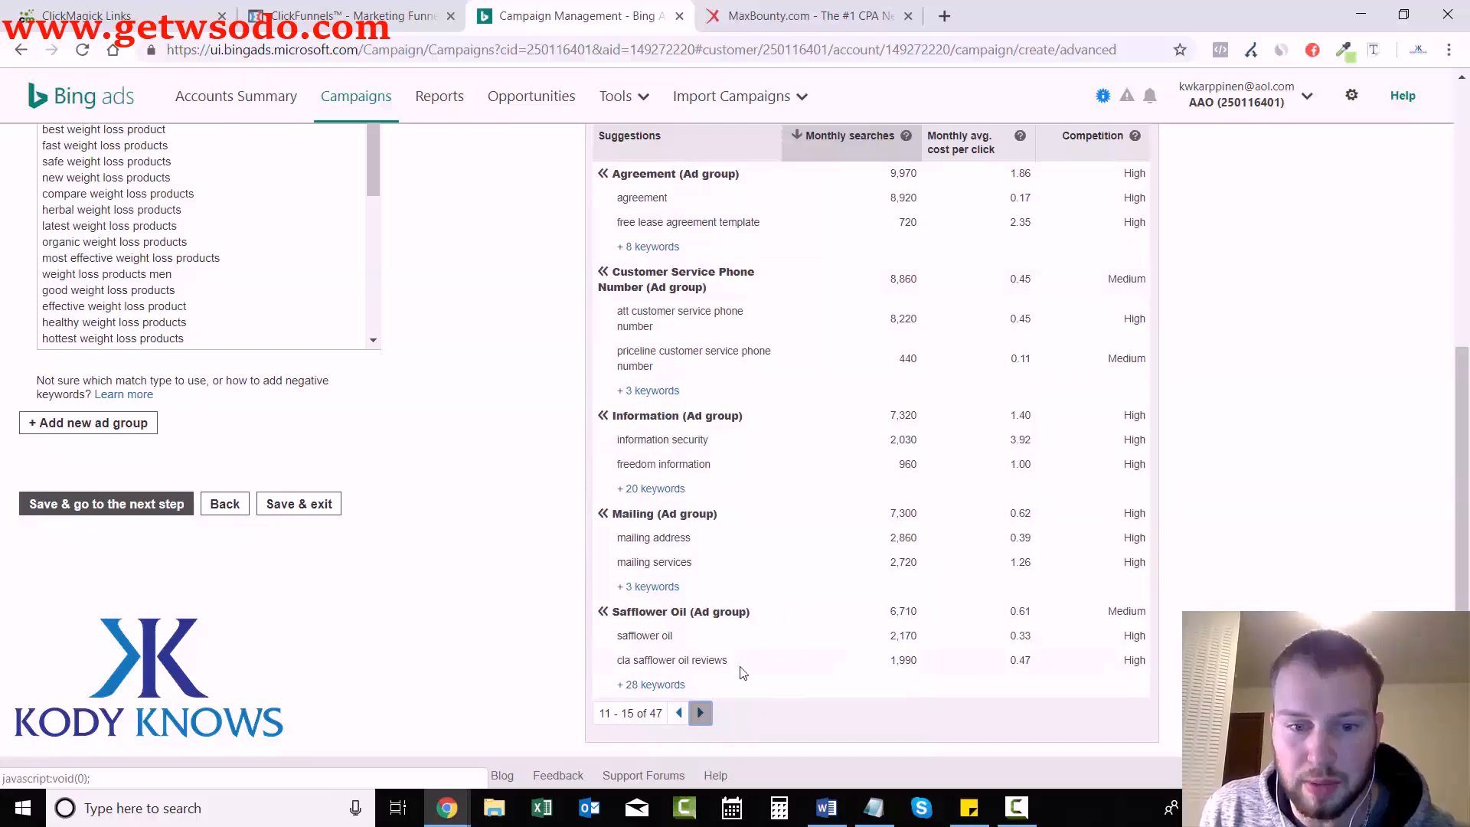
click(650, 685)
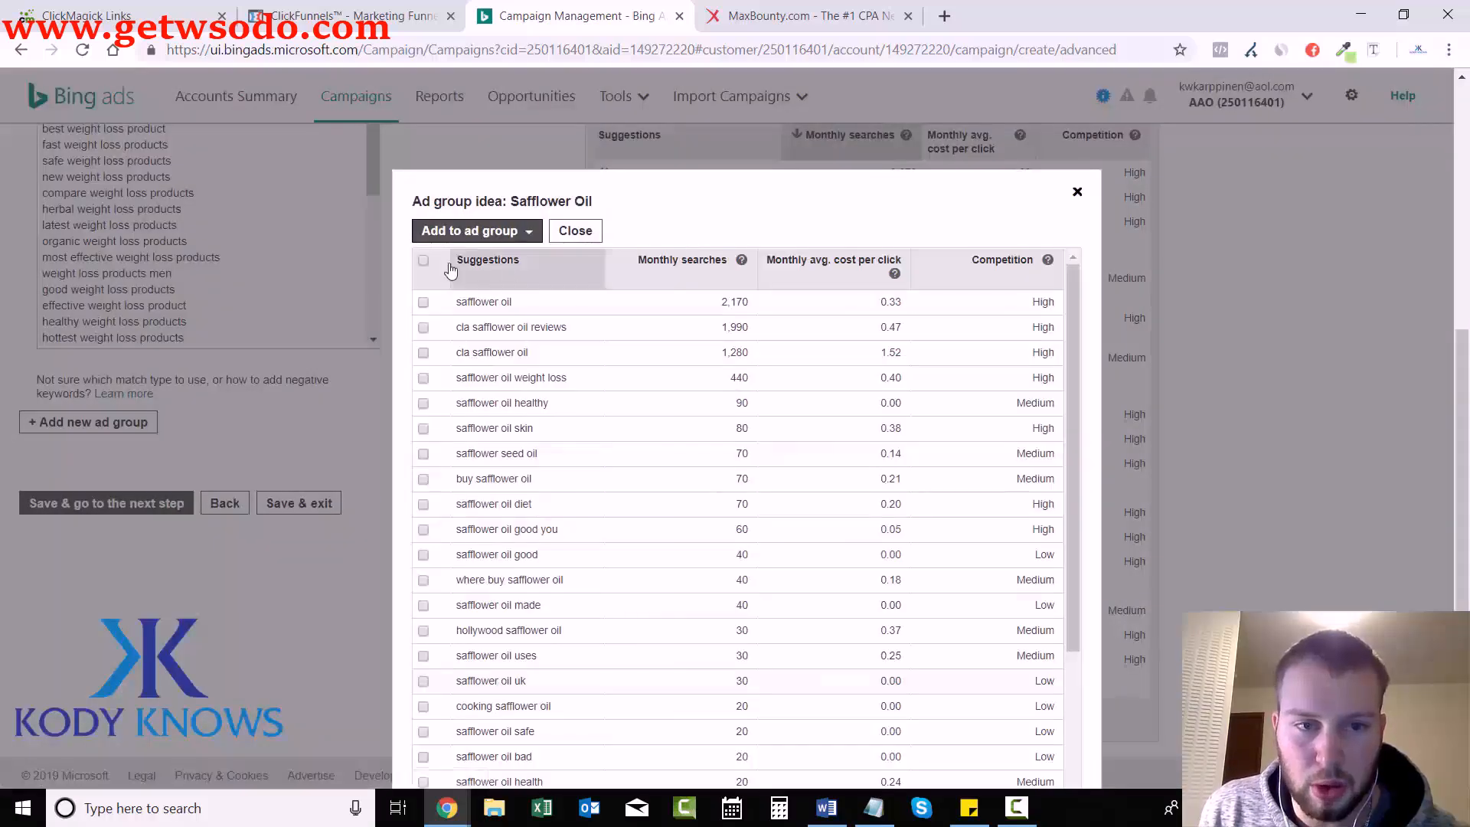
click(480, 230)
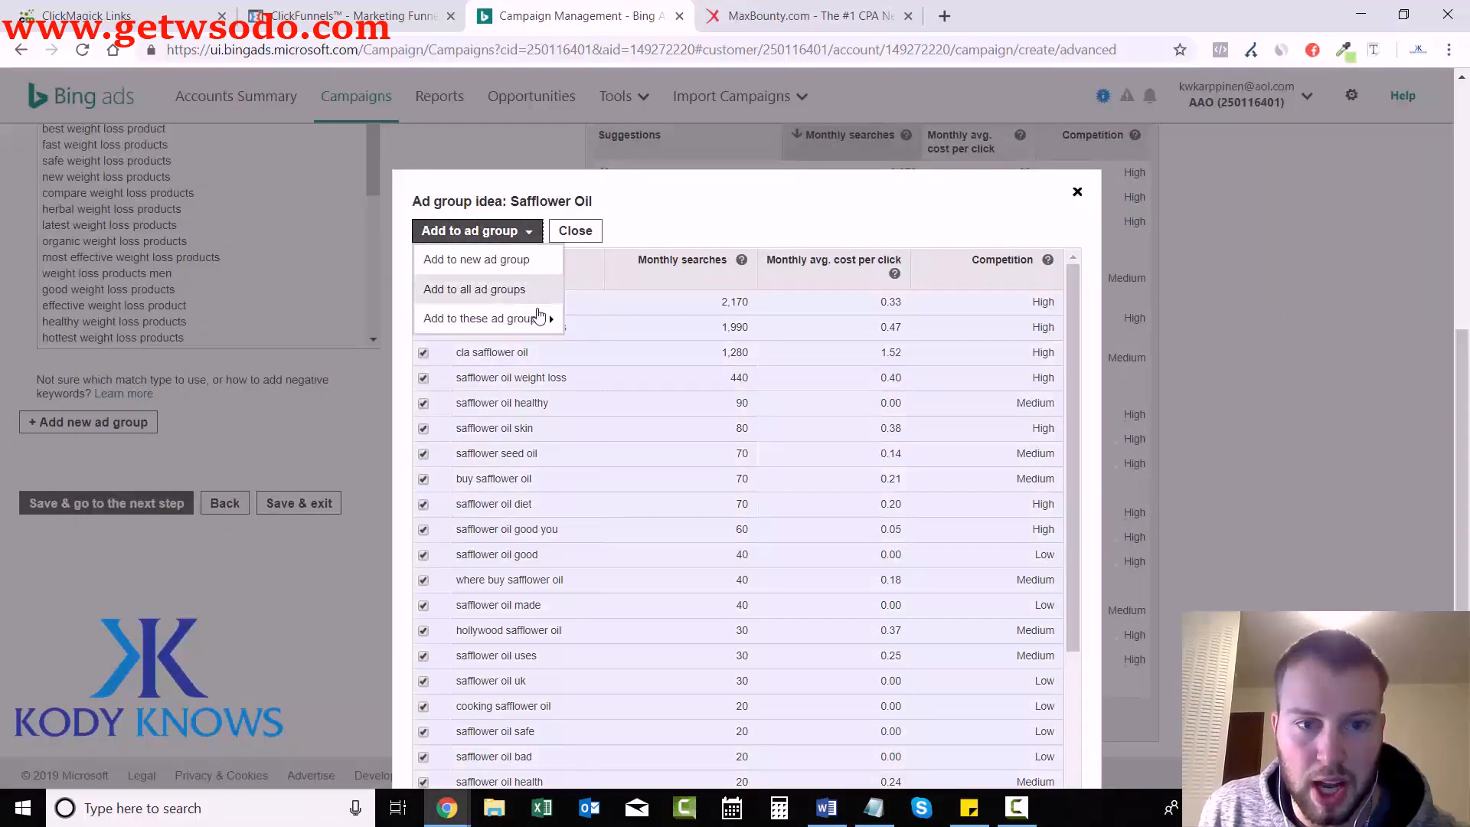
mouse_move(541, 318)
click(580, 355)
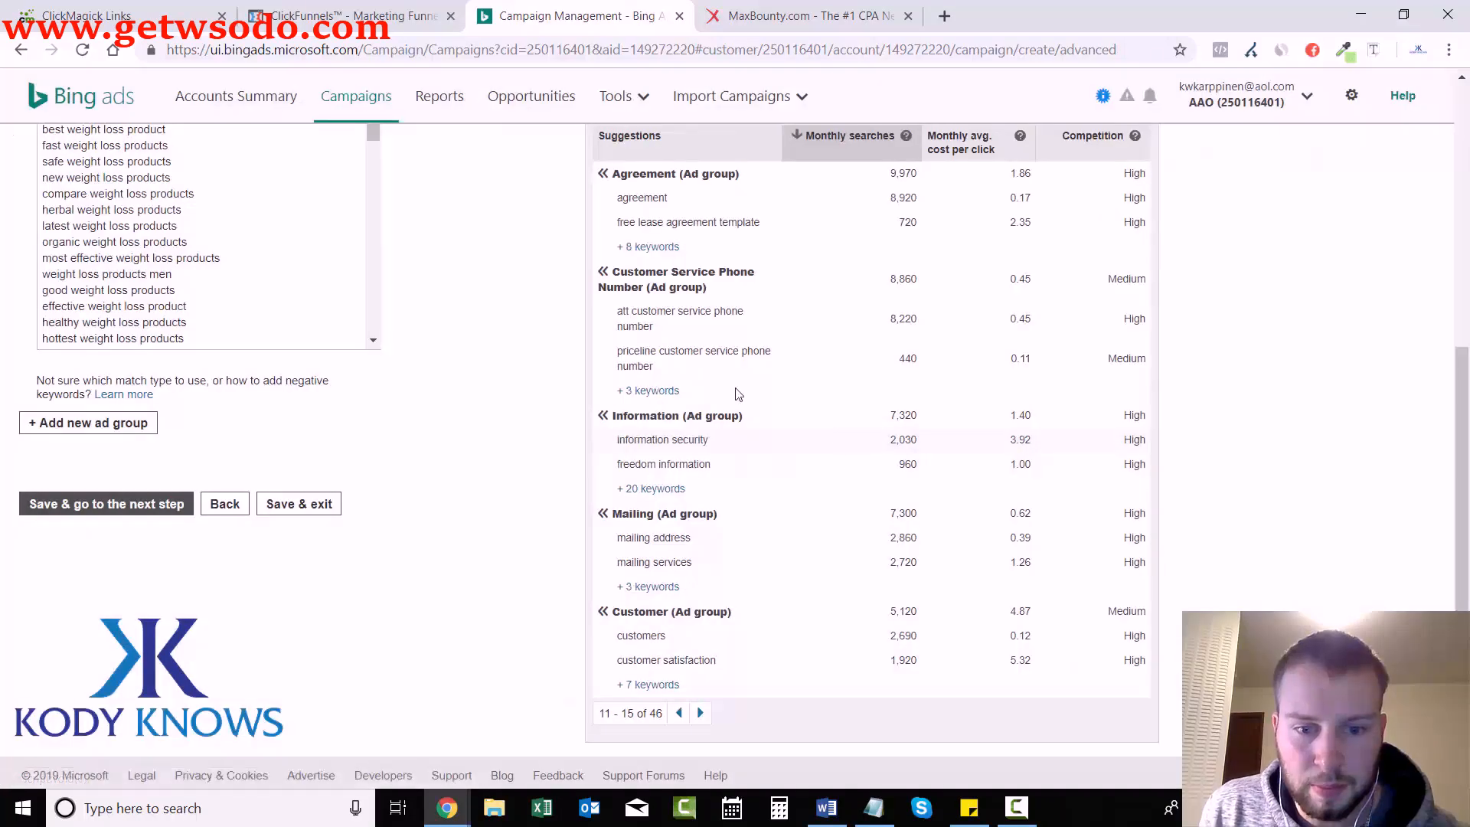
Step: Look through further suggestions, clear the website URL from the keyword ideas search, and search for "weight loss" as the product or service
click(704, 718)
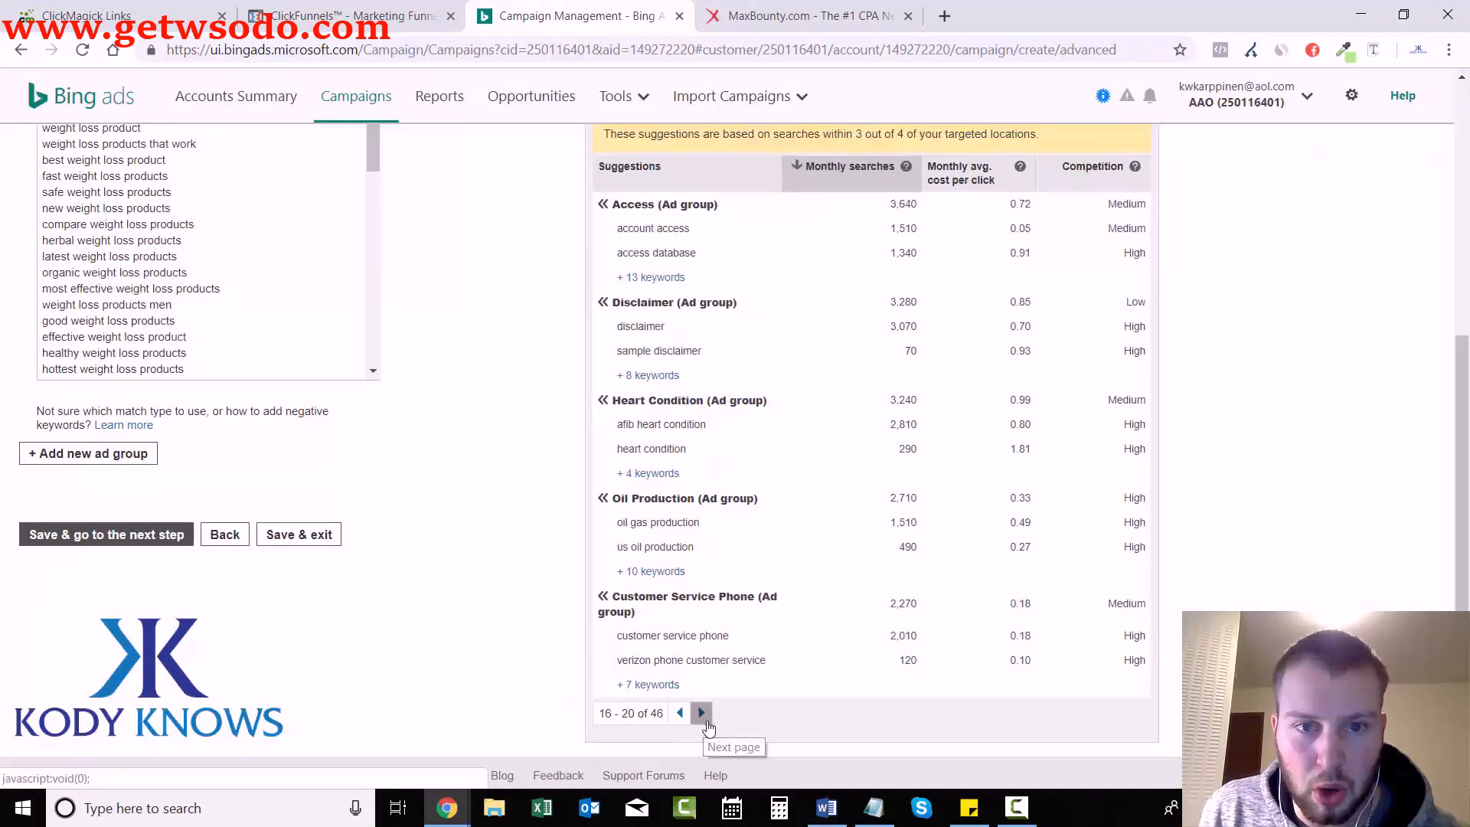
click(701, 715)
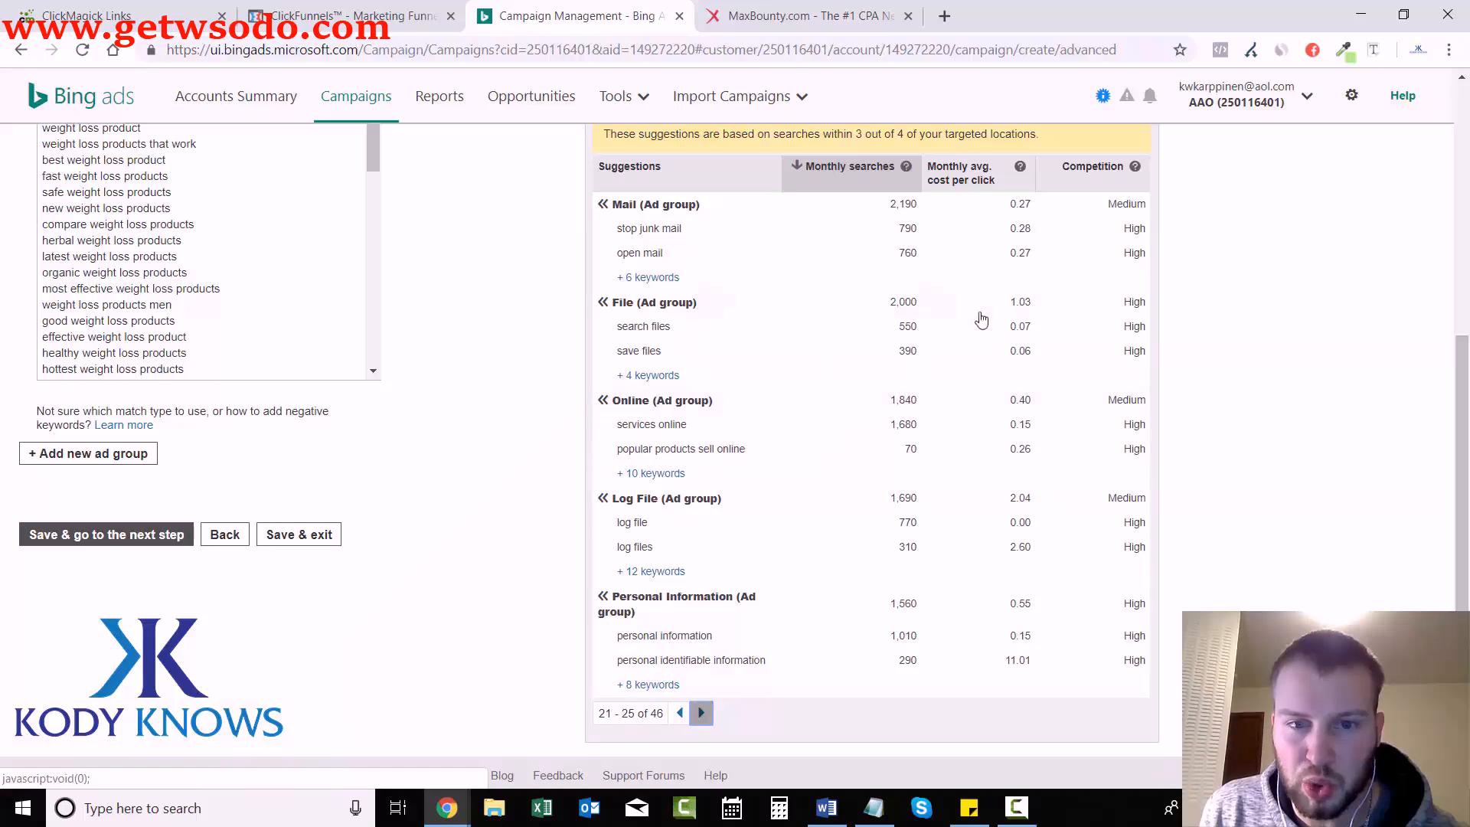
scroll(931, 310, up, 2)
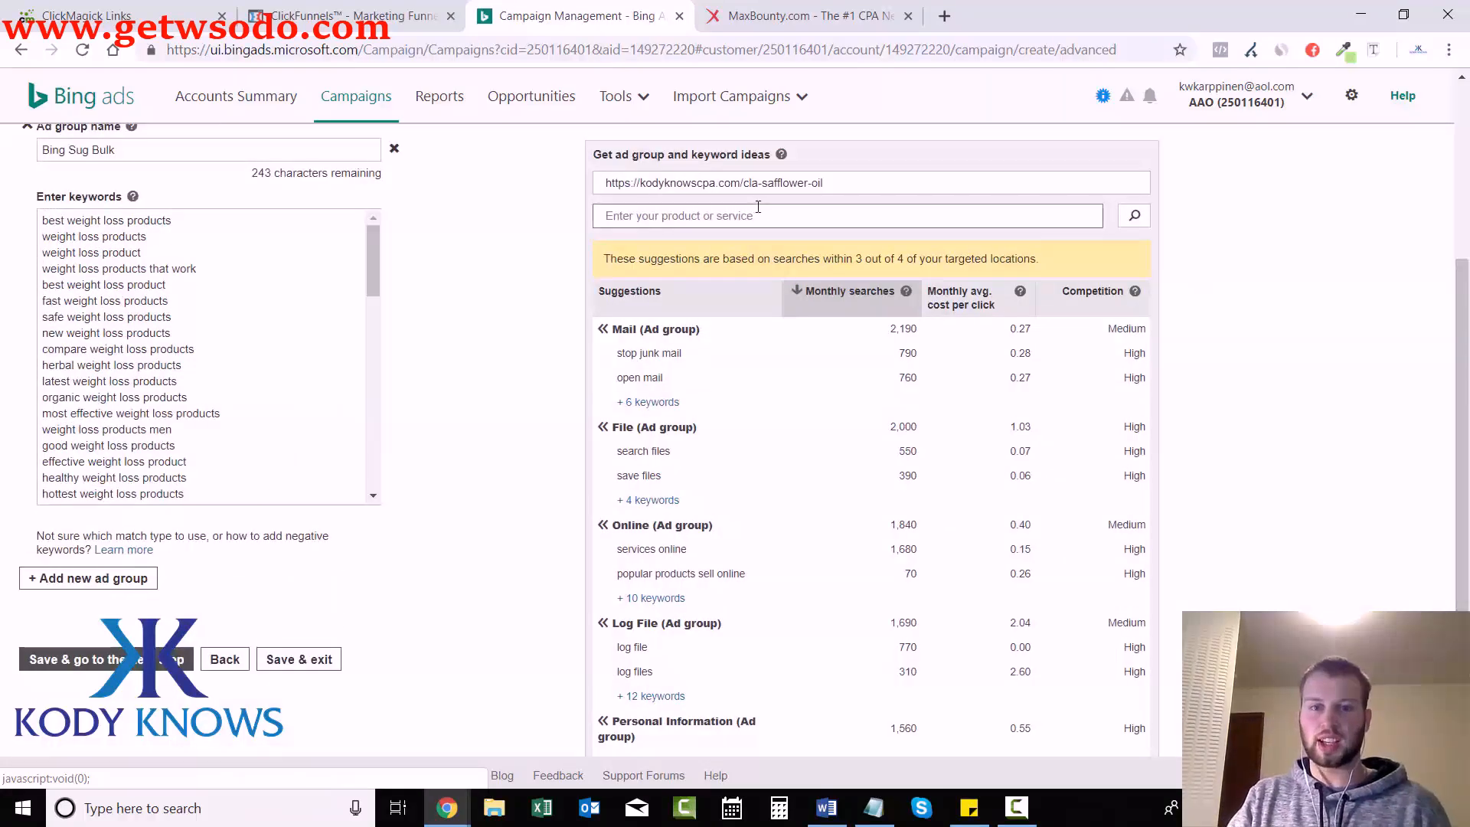
triple_click(794, 194)
key(BackSpace)
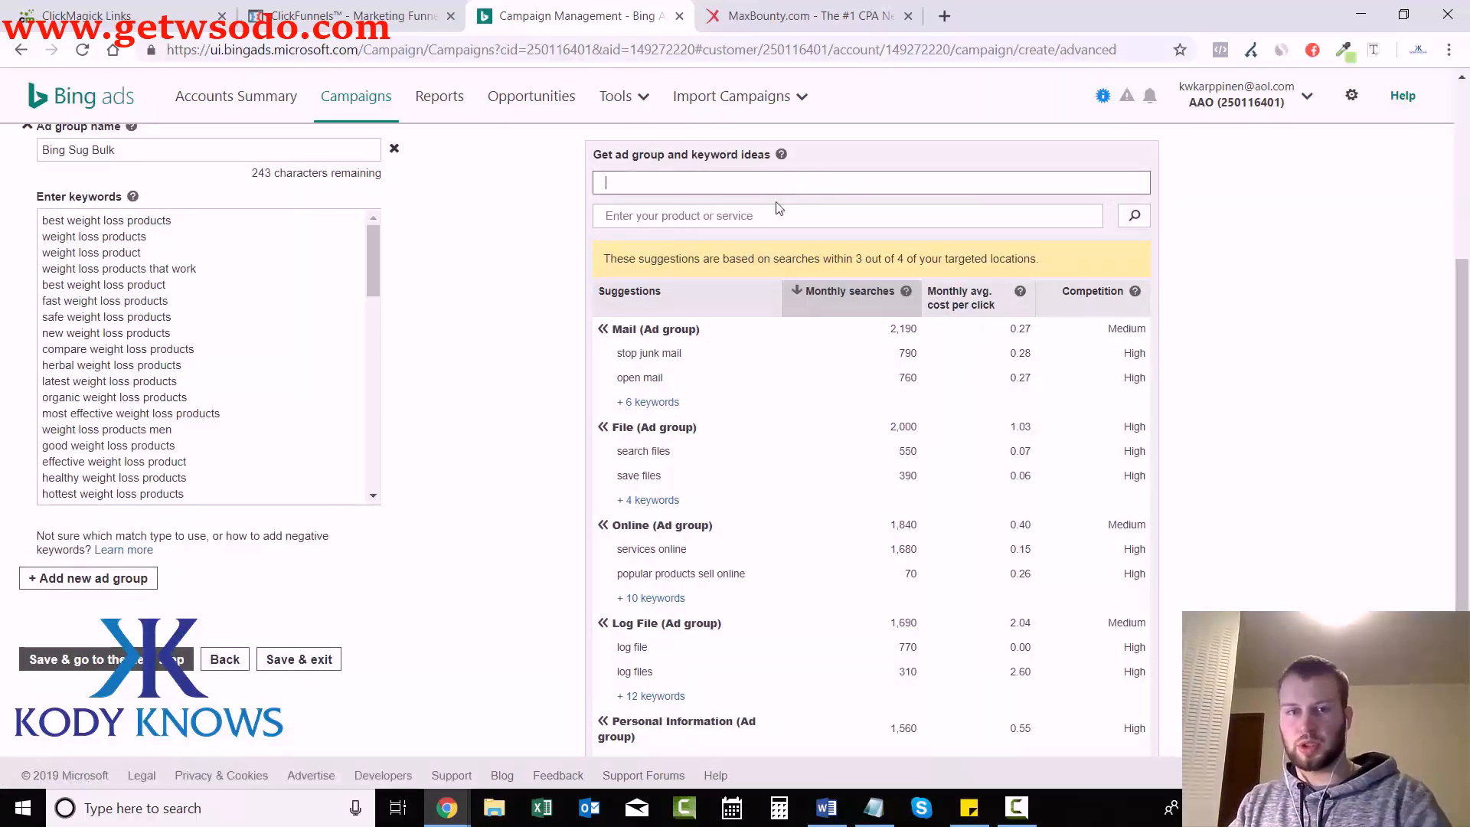
click(728, 220)
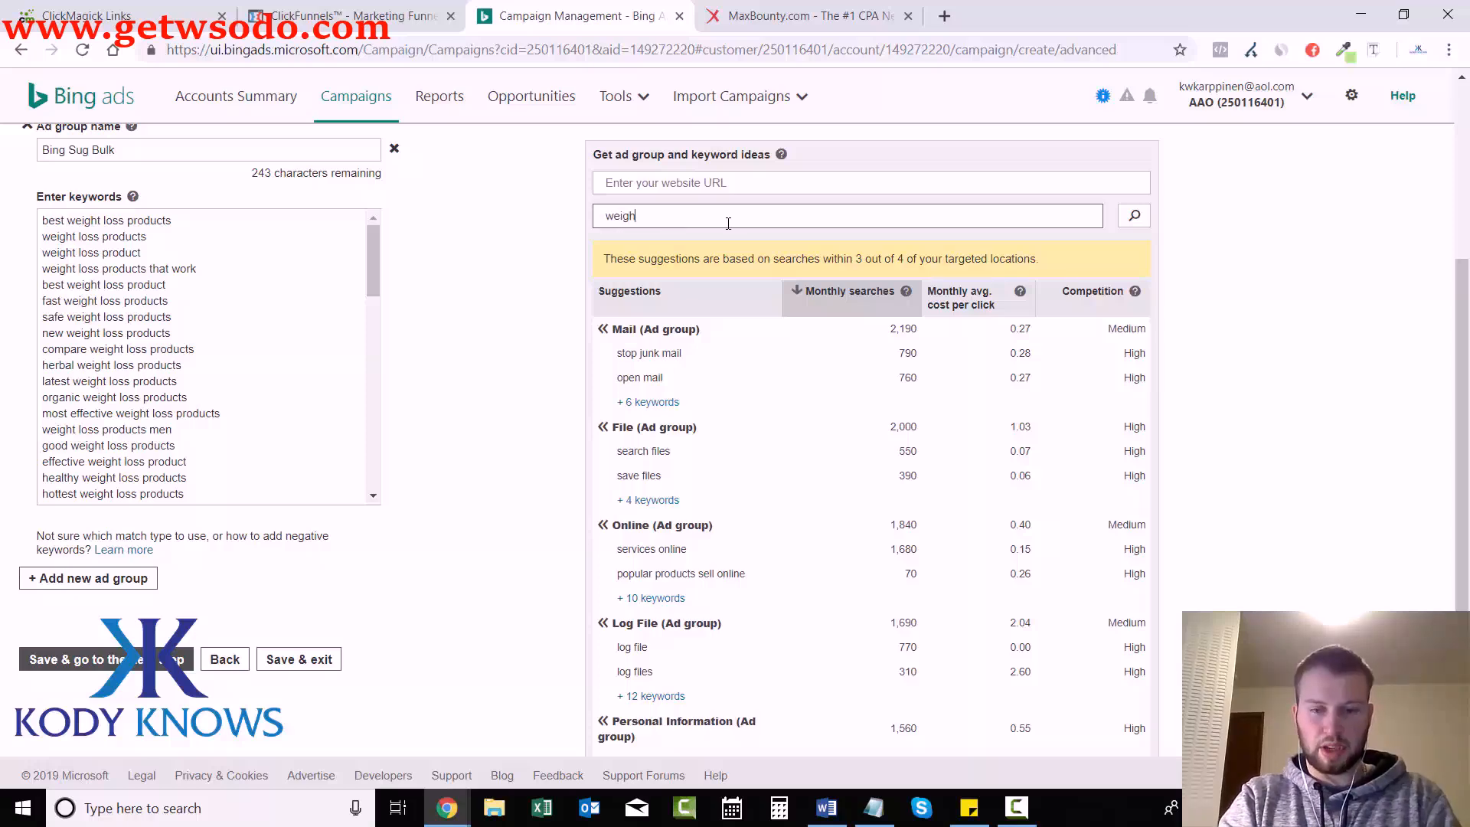
text(weight loss)
key(Return)
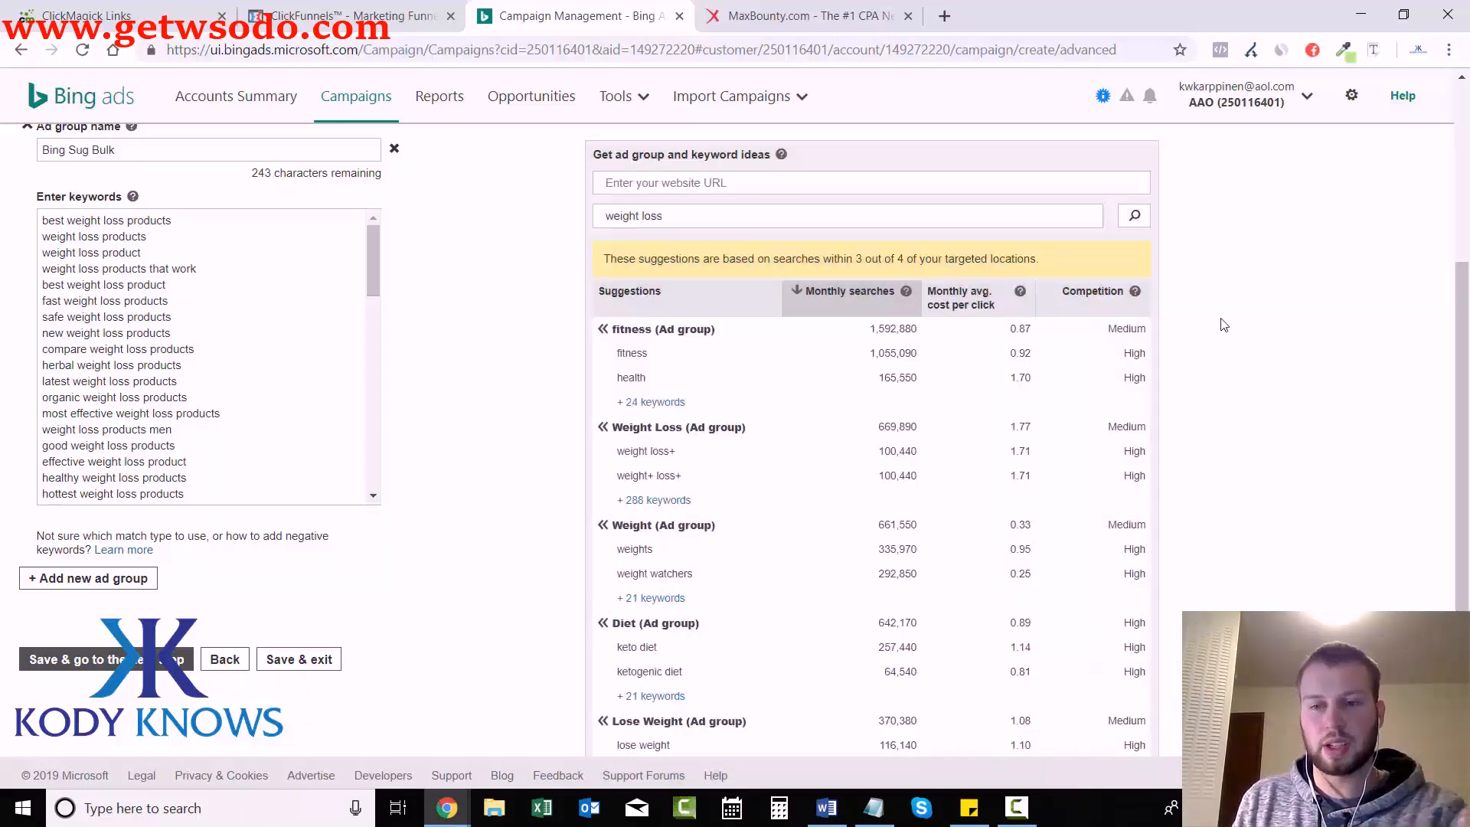
Step: Add all keywords from the suggested Weight Loss ad group in the new search results to Bing Sug Bulk
scroll(1148, 367, down, 1)
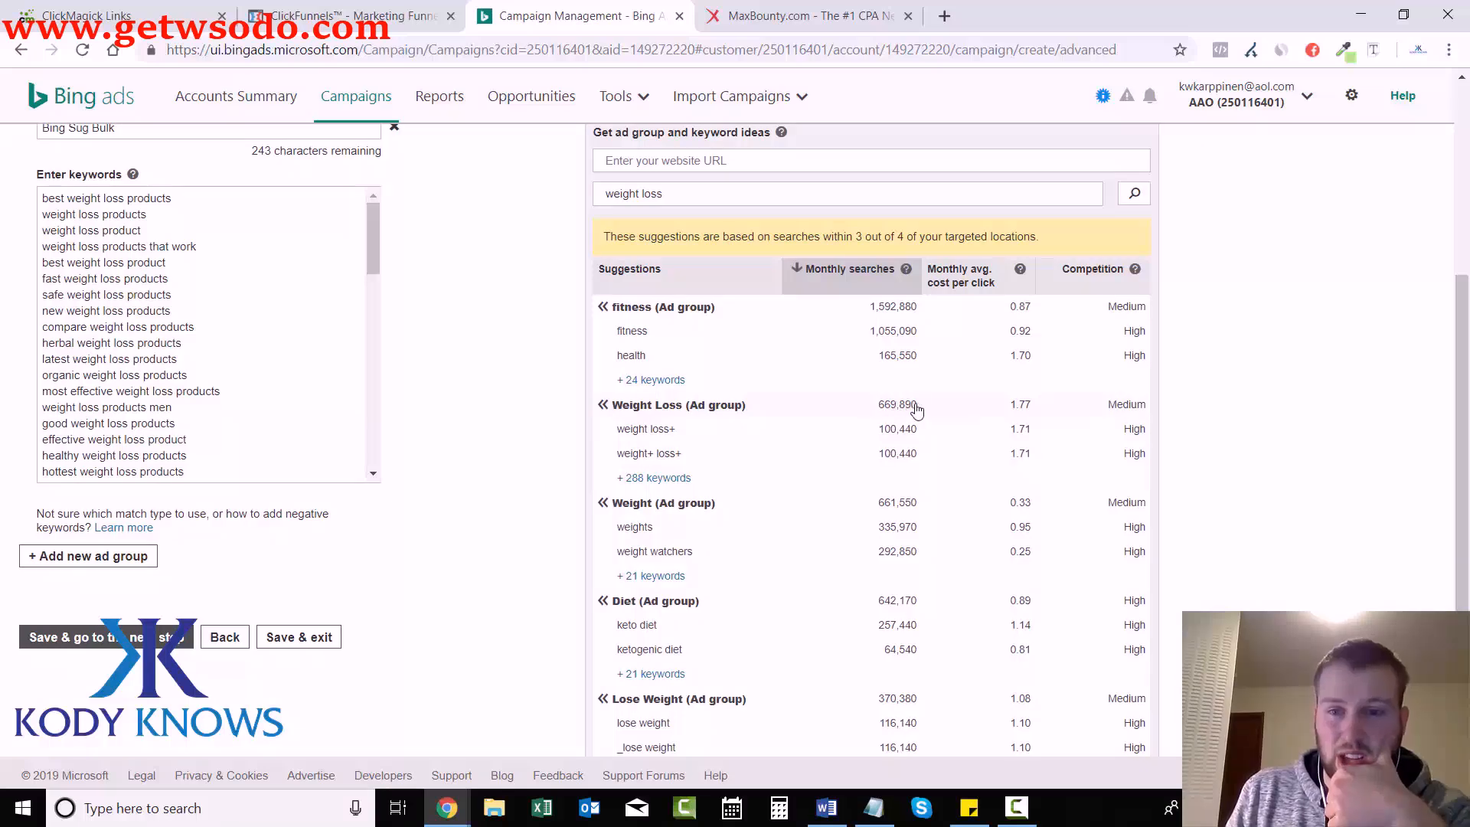
click(656, 478)
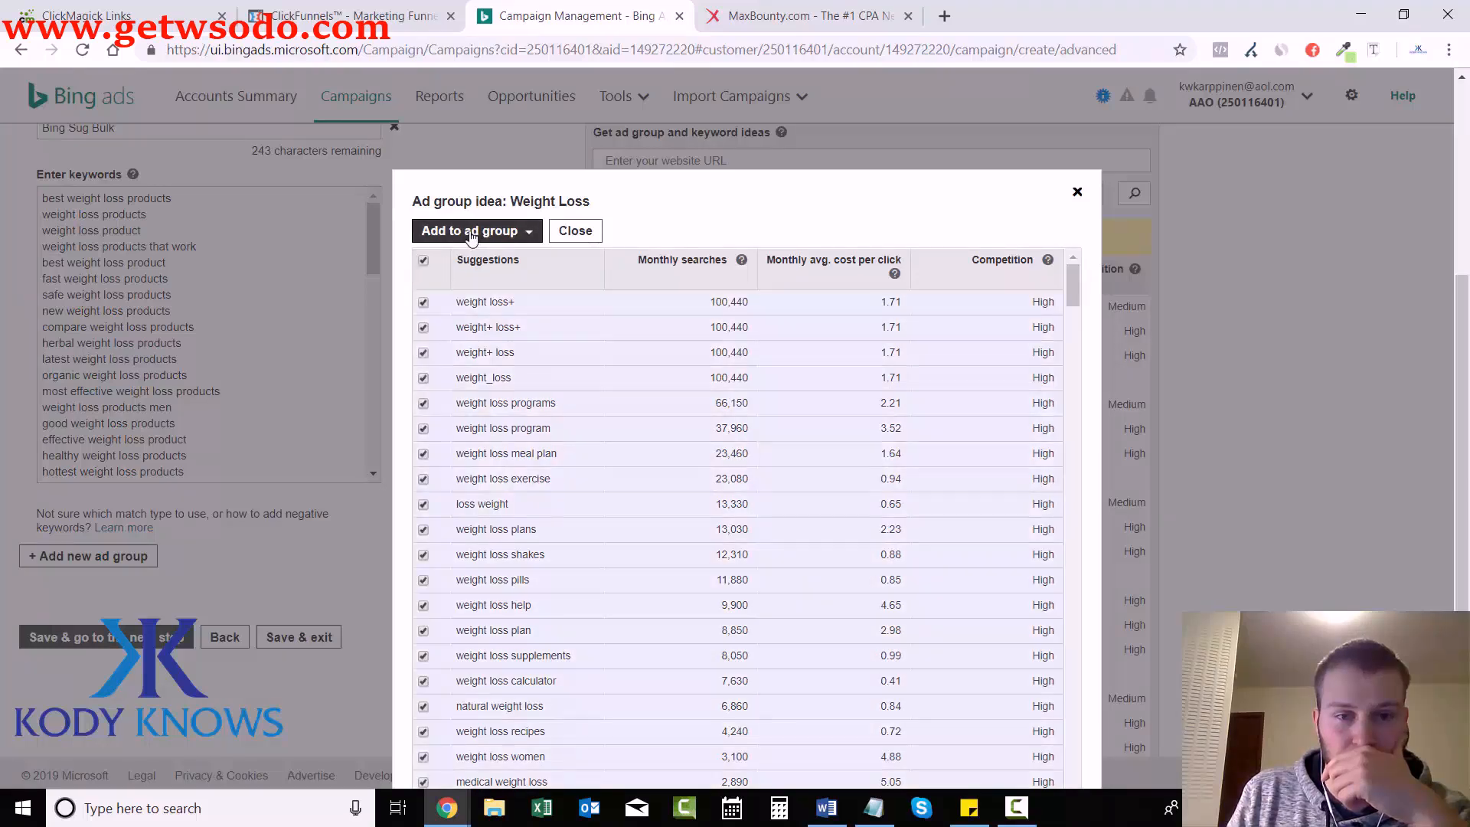
scroll(497, 230, down, 1)
click(490, 199)
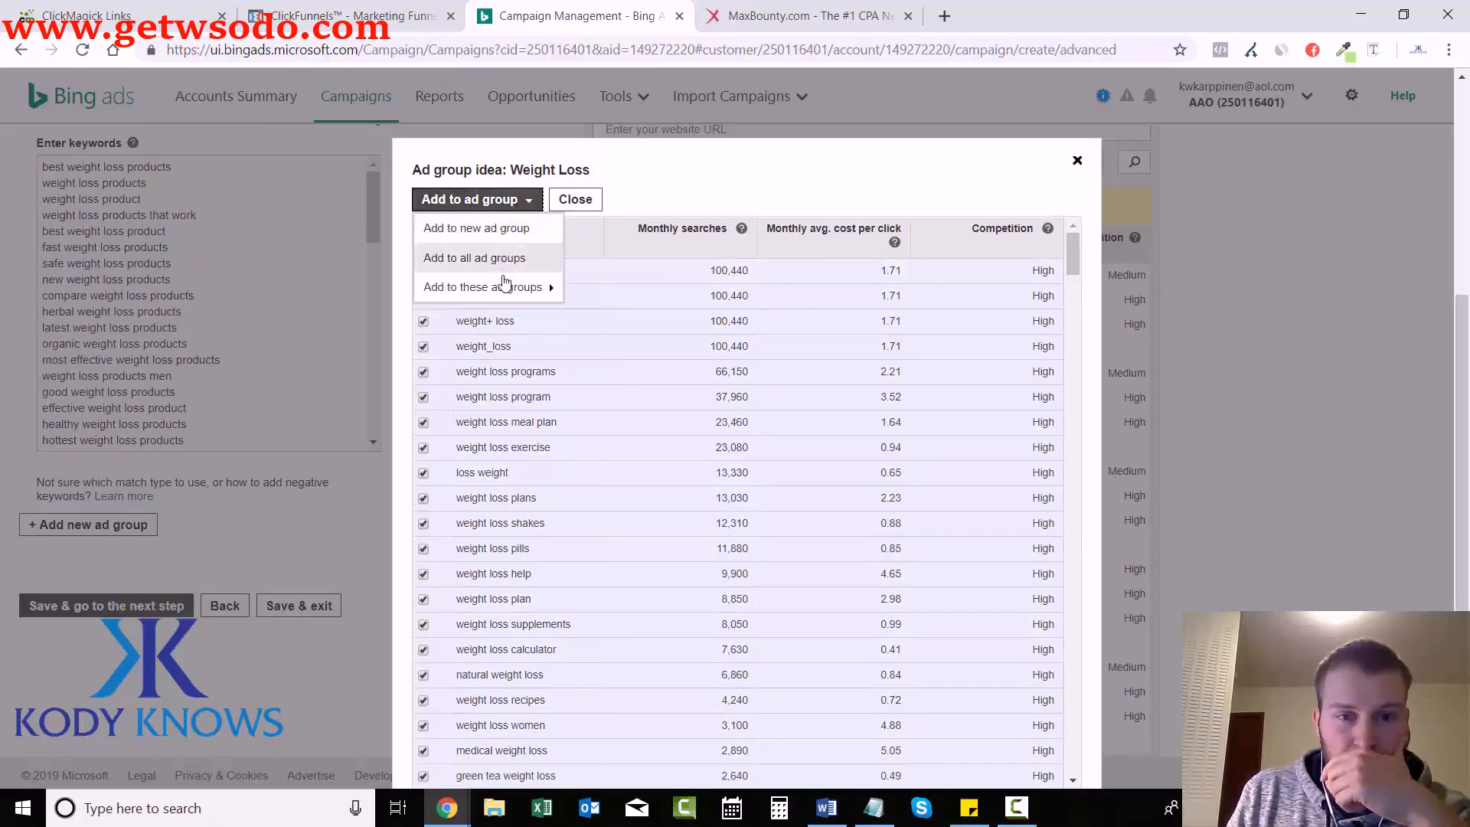
mouse_move(520, 287)
click(580, 324)
click(605, 366)
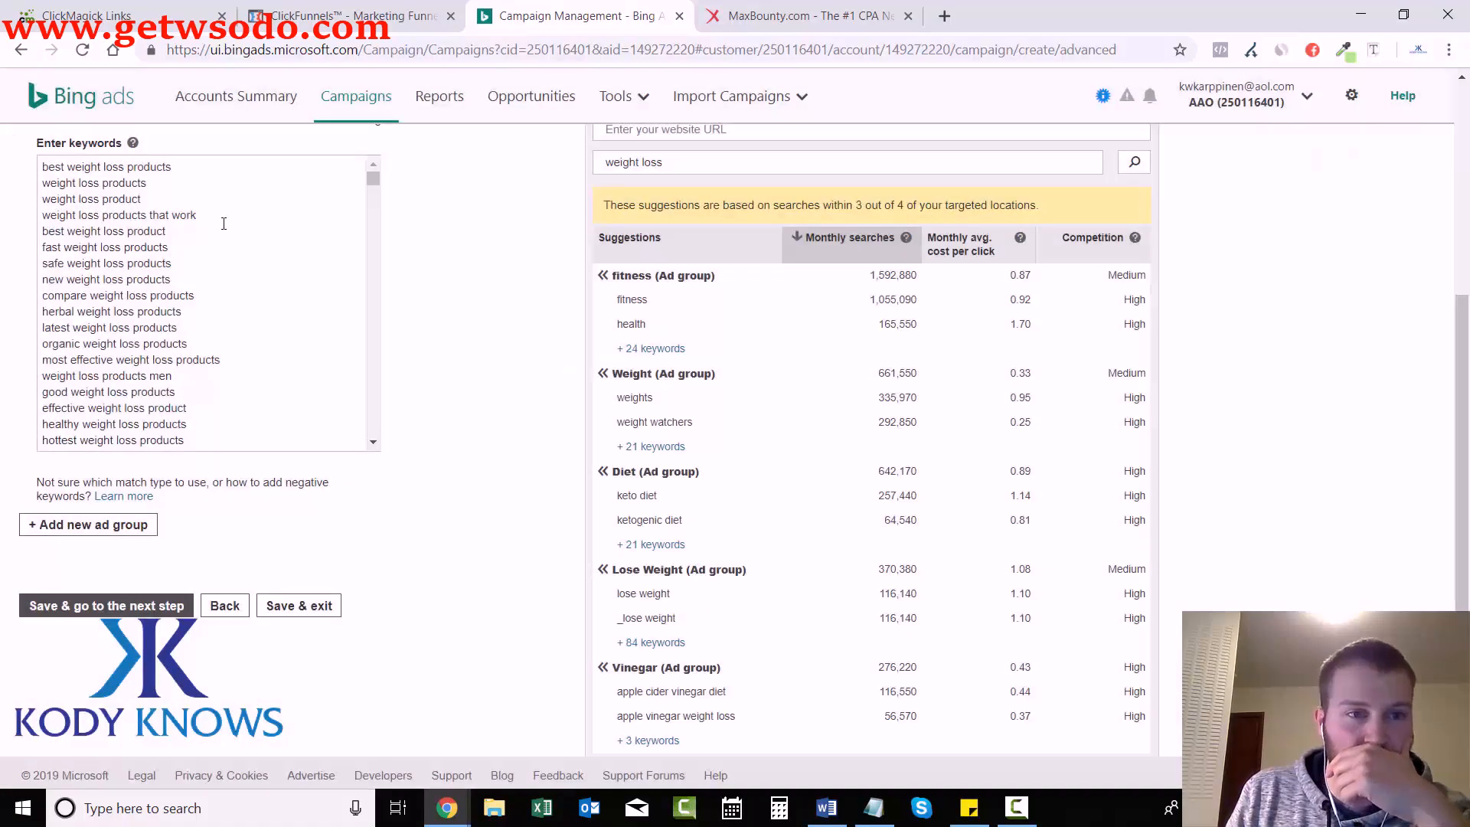
Step: Review the keyword lists of the Bing Sug Bulk and Weight Loss - Bing Sug ad groups, leaving both collapsed
drag(373, 179, 446, 171)
drag(1463, 426, 1461, 292)
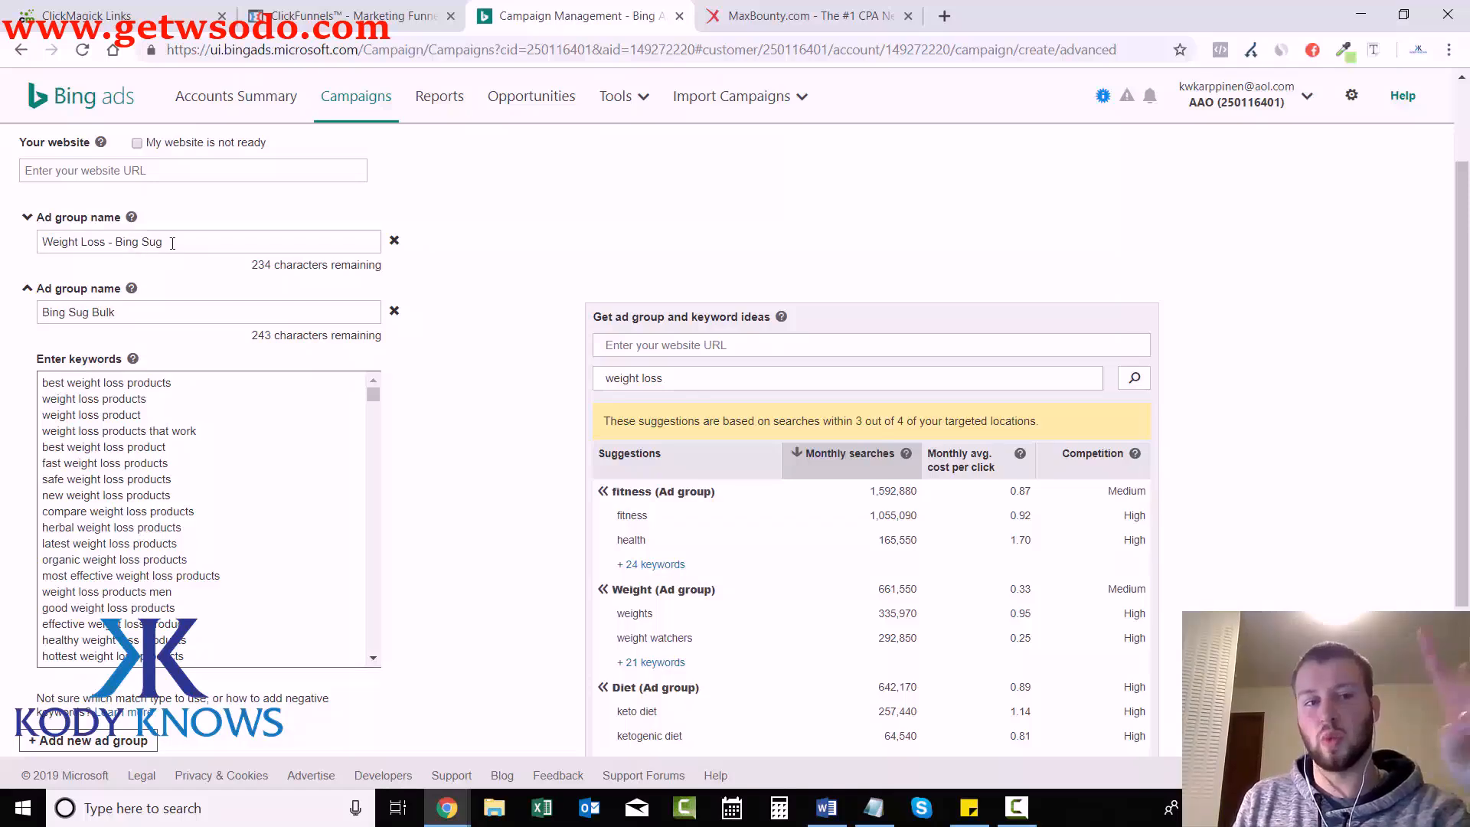
click(28, 218)
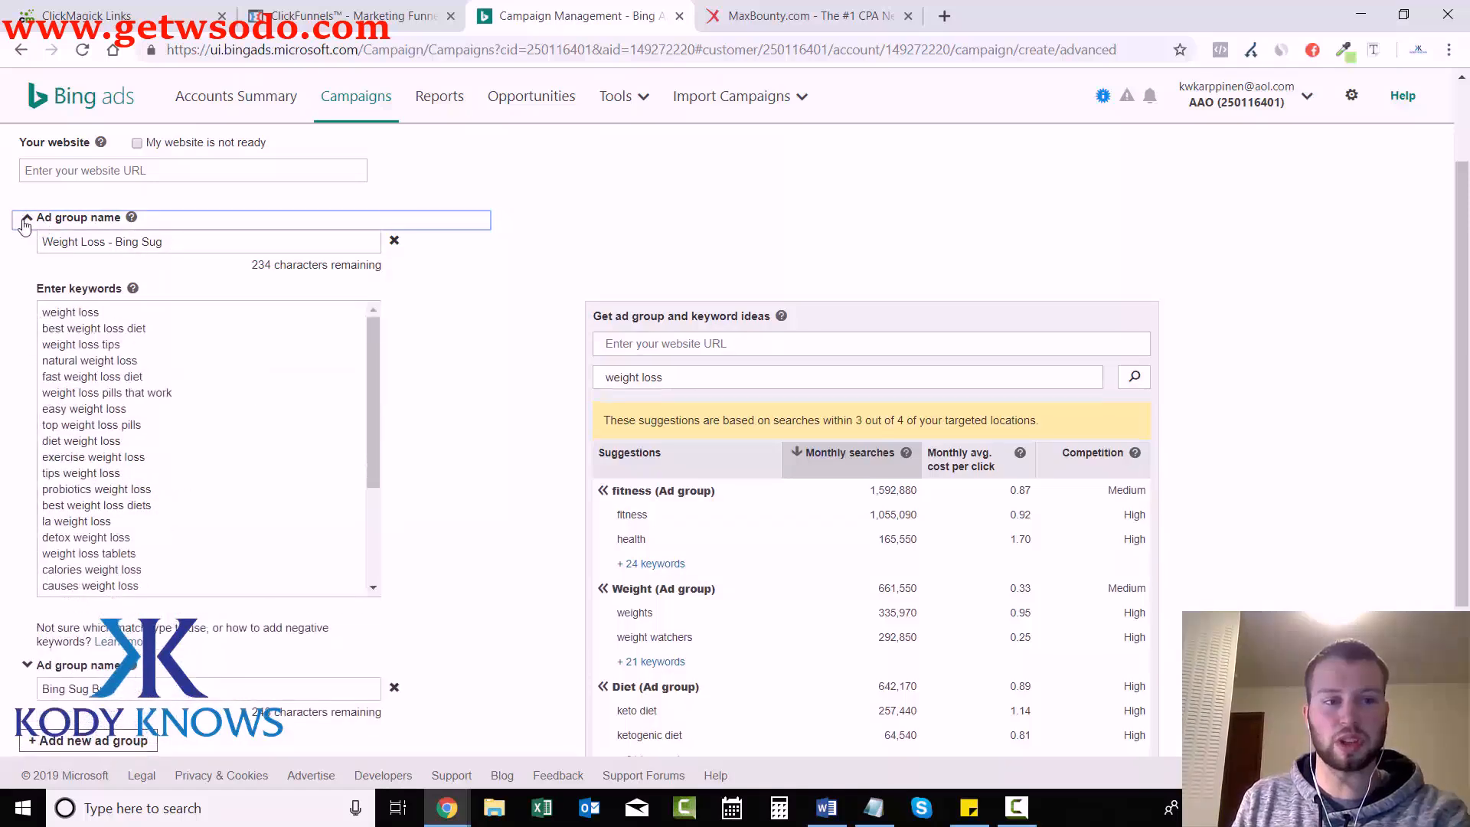
click(28, 220)
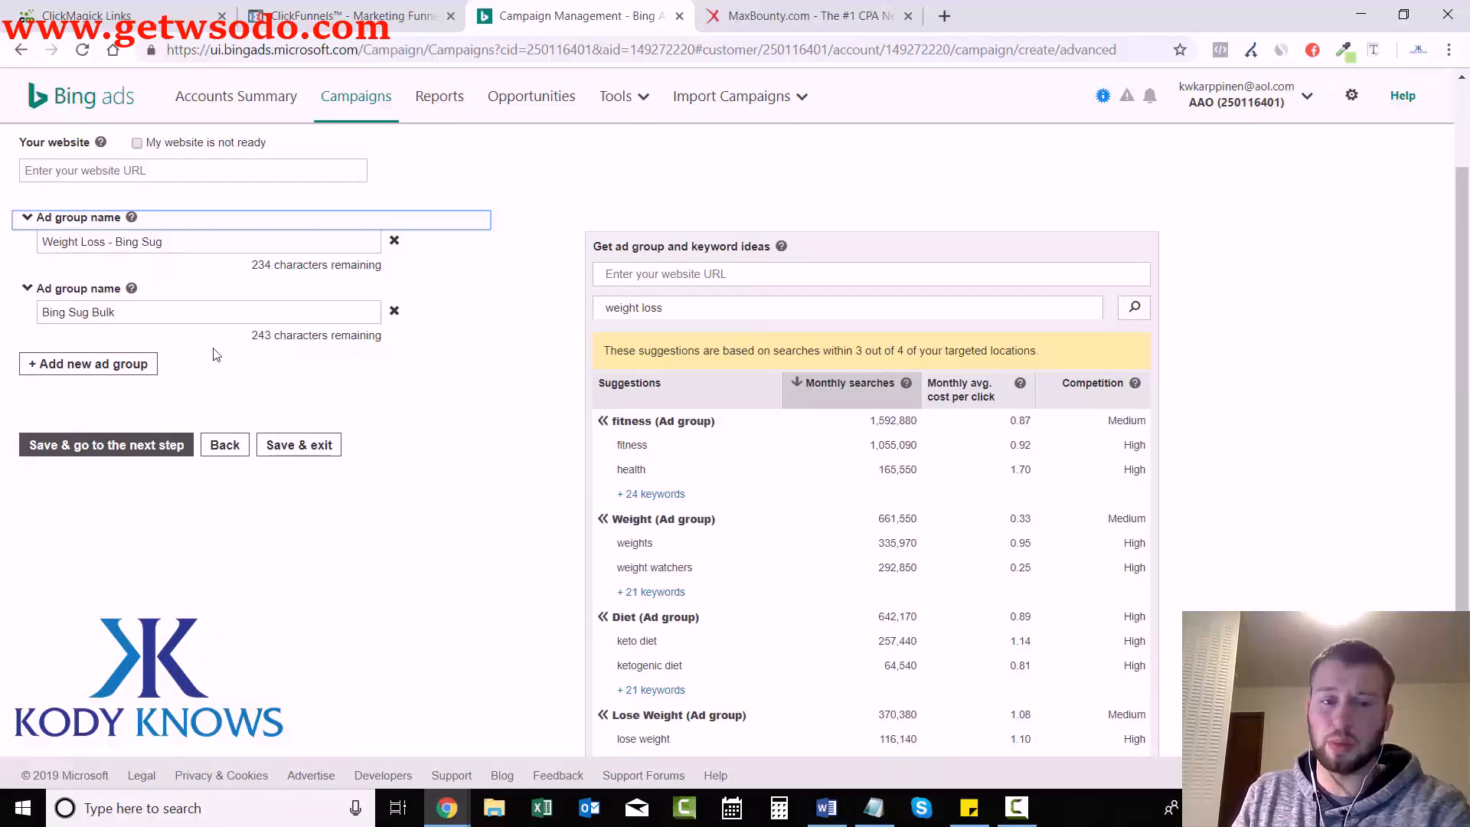
Step: Save the two ad groups and continue to the Ads & ad extensions stage of the campaign setup
click(413, 401)
scroll(314, 402, up, 1)
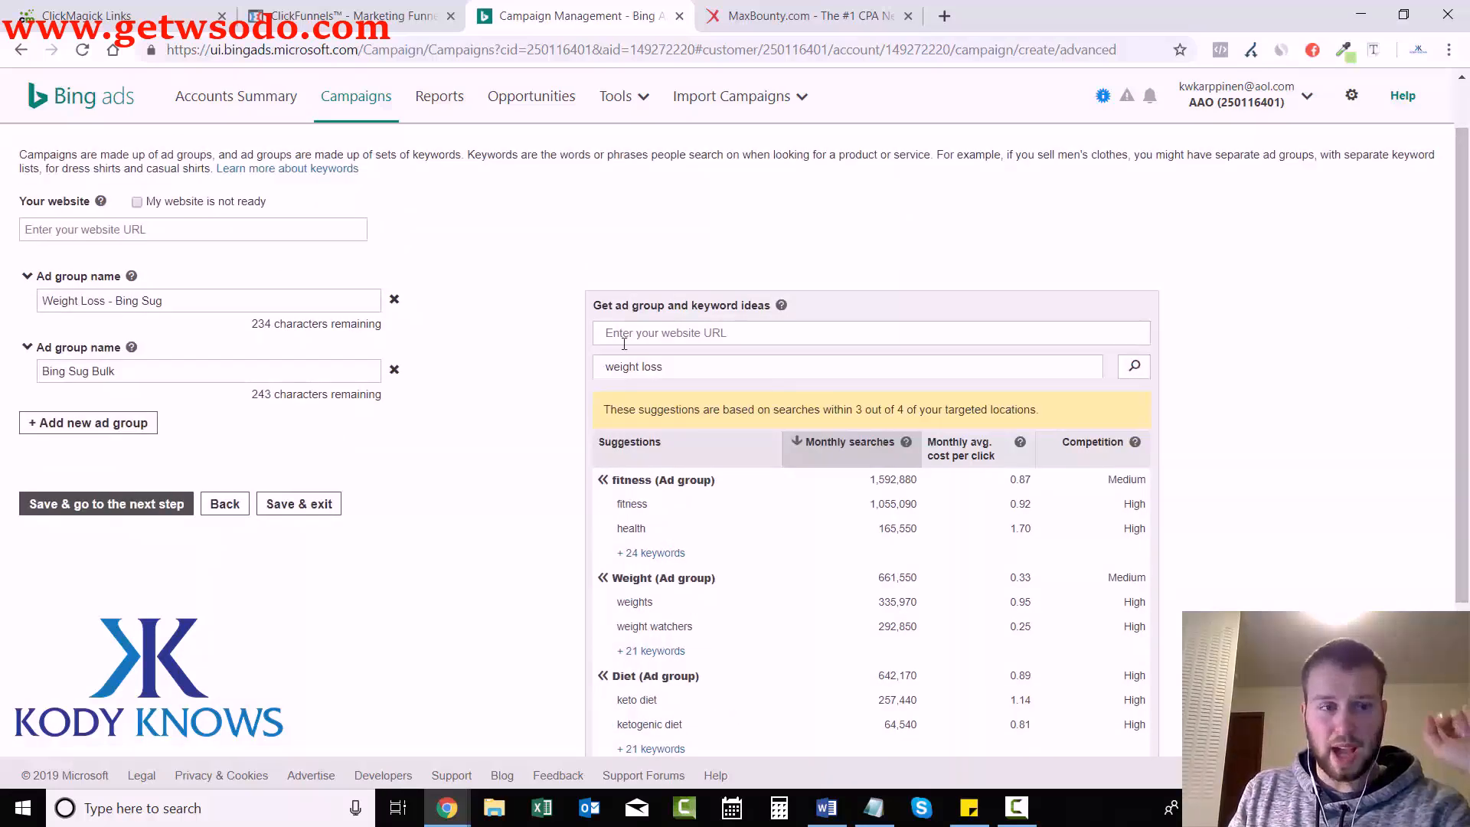
click(117, 512)
mouse_move(1463, 171)
mouse_down()
mouse_move(1465, 603)
mouse_move(1467, 169)
mouse_up()
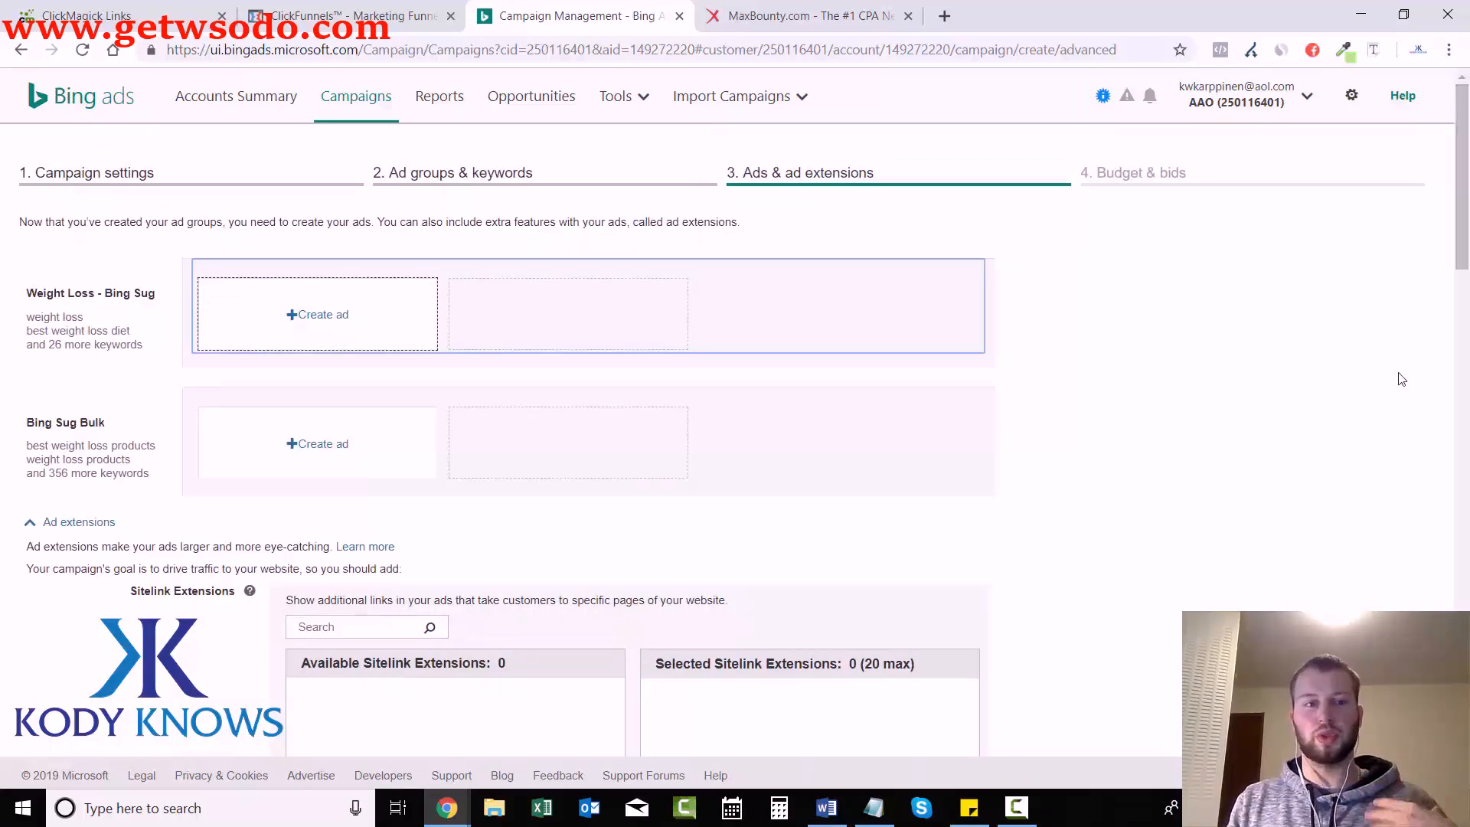